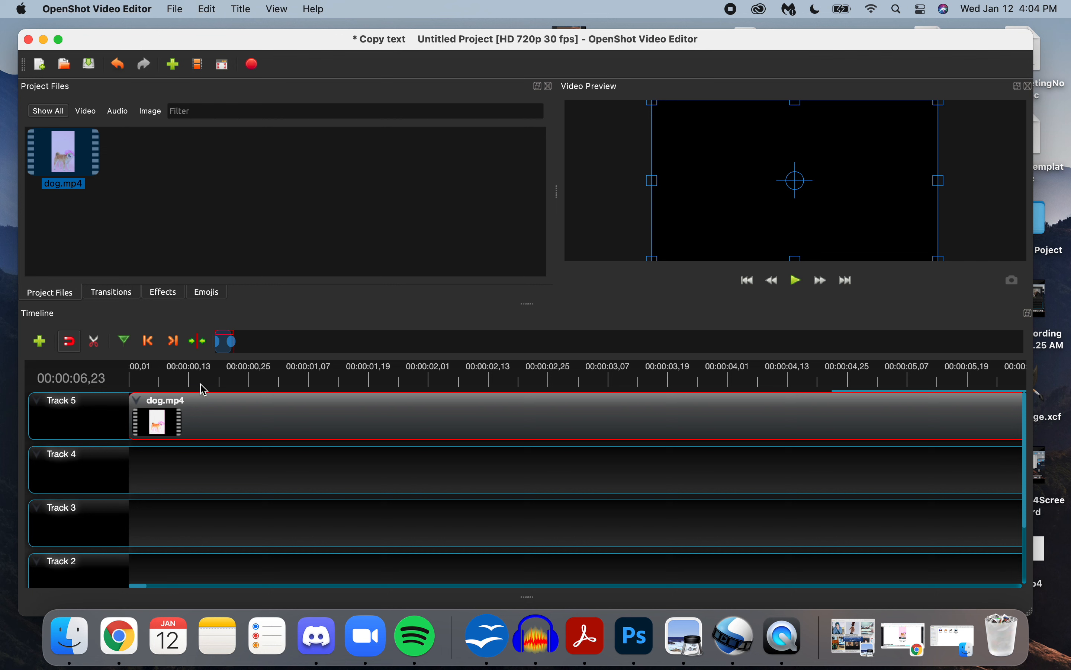
Step: Play the dog.mp4 clip in the timeline from its start to review the whole video
{"action": "left_click", "coordinate": [137, 408]}
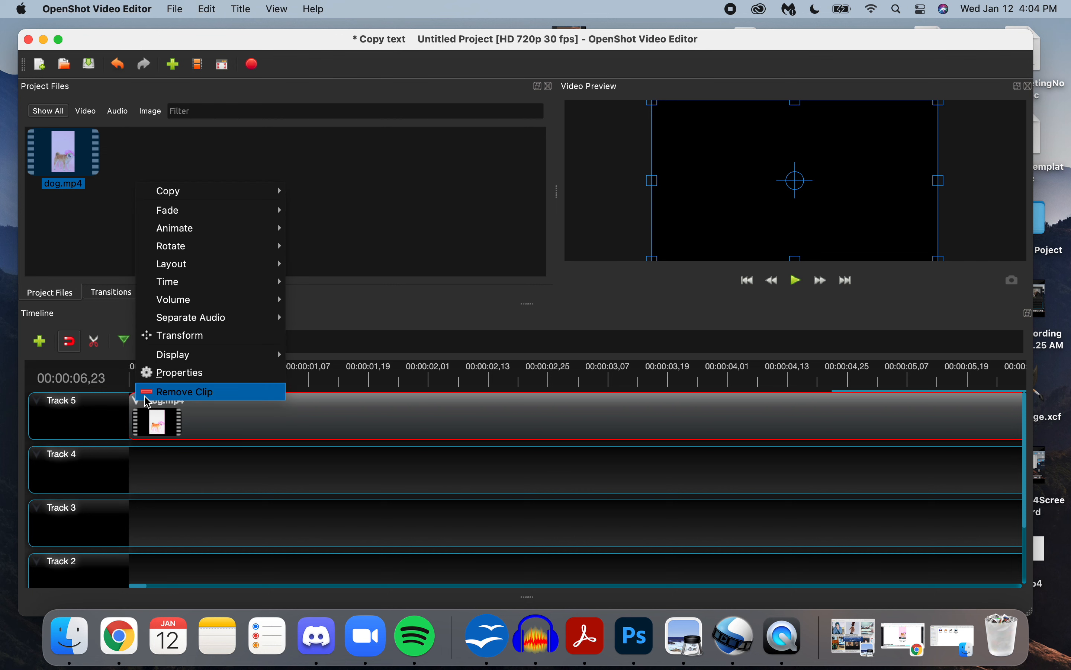
{"action": "left_click", "coordinate": [168, 503]}
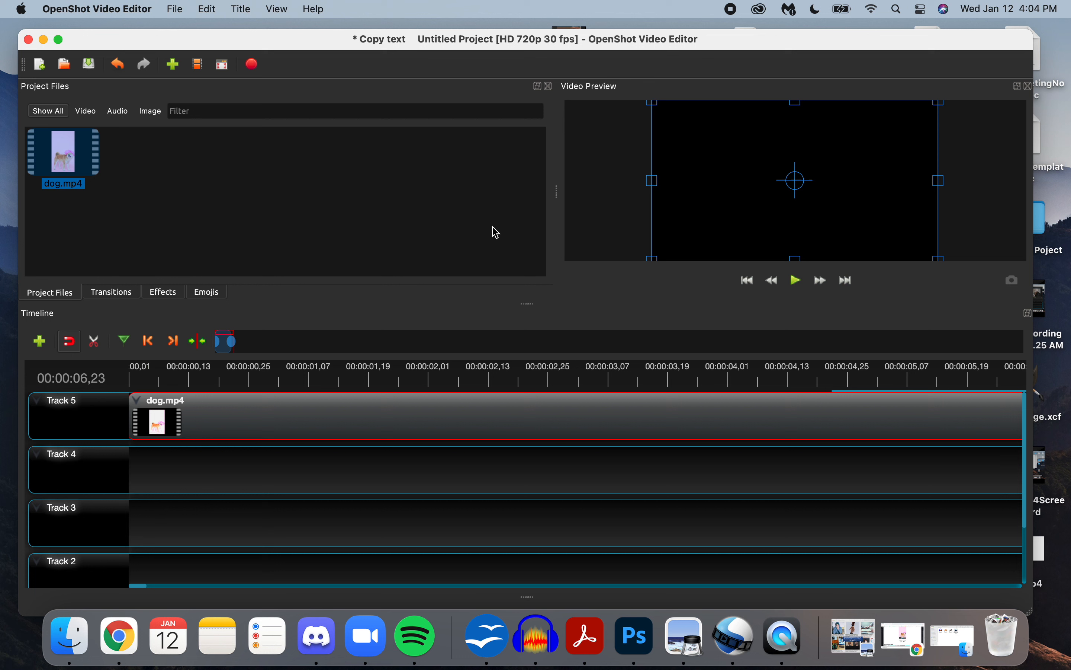
{"action": "left_click", "coordinate": [800, 288]}
{"action": "left_click", "coordinate": [140, 377]}
{"action": "left_click", "coordinate": [134, 376]}
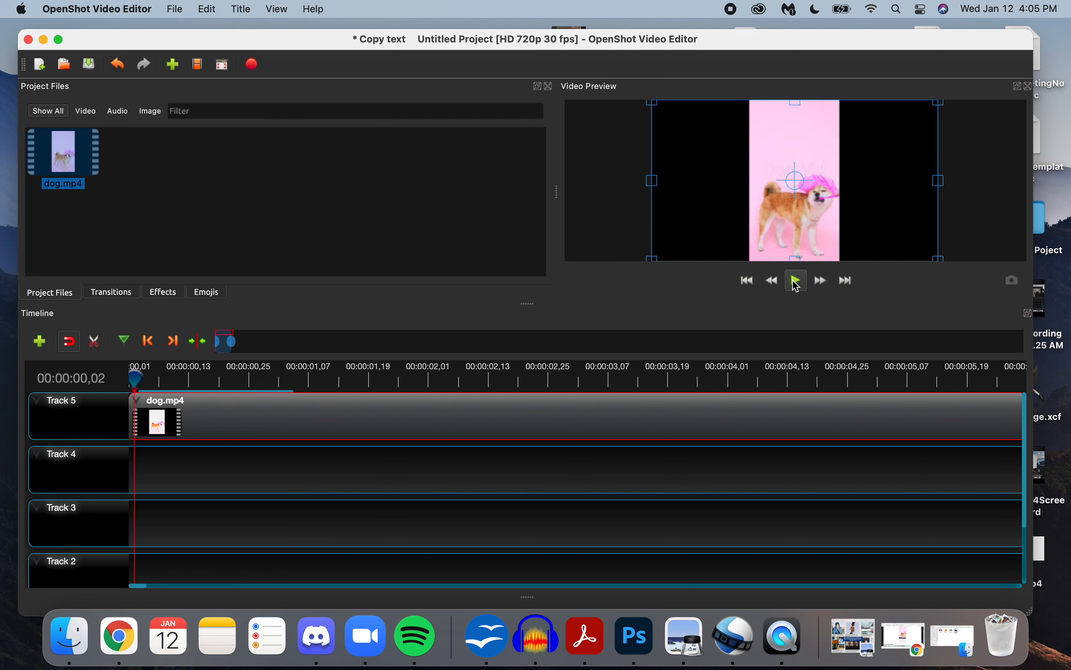
{"action": "left_click", "coordinate": [798, 284]}
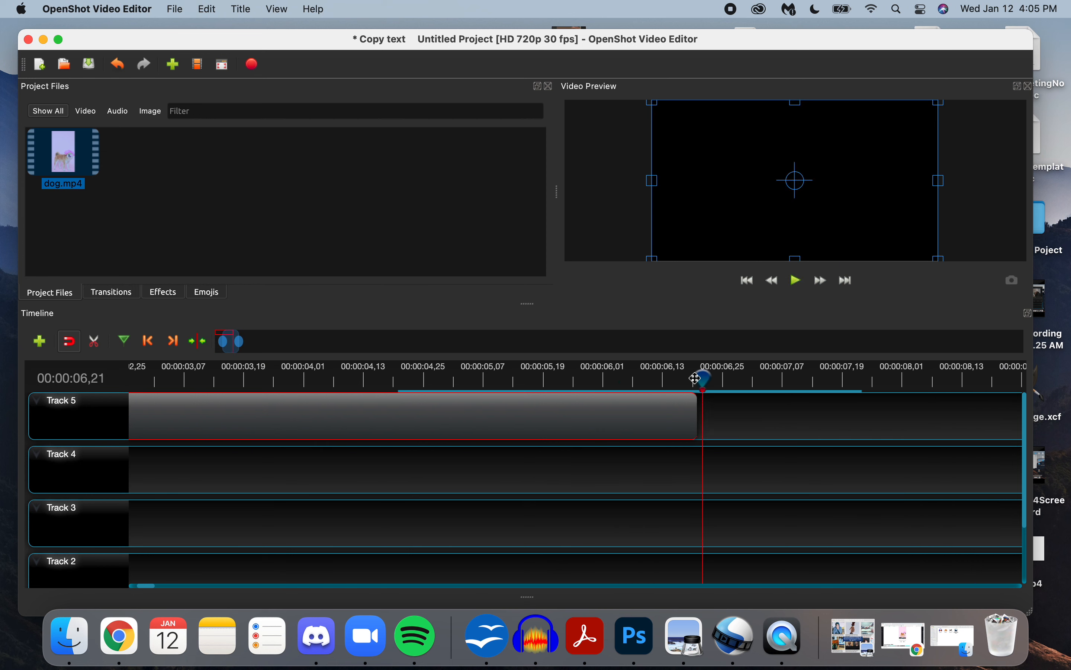
Step: Try trimming the end of the dog.mp4 clip to the playhead at 00:00:03,21, and undo the trim
{"action": "left_click_drag", "start_coordinate": [696, 379], "coordinate": [253, 379]}
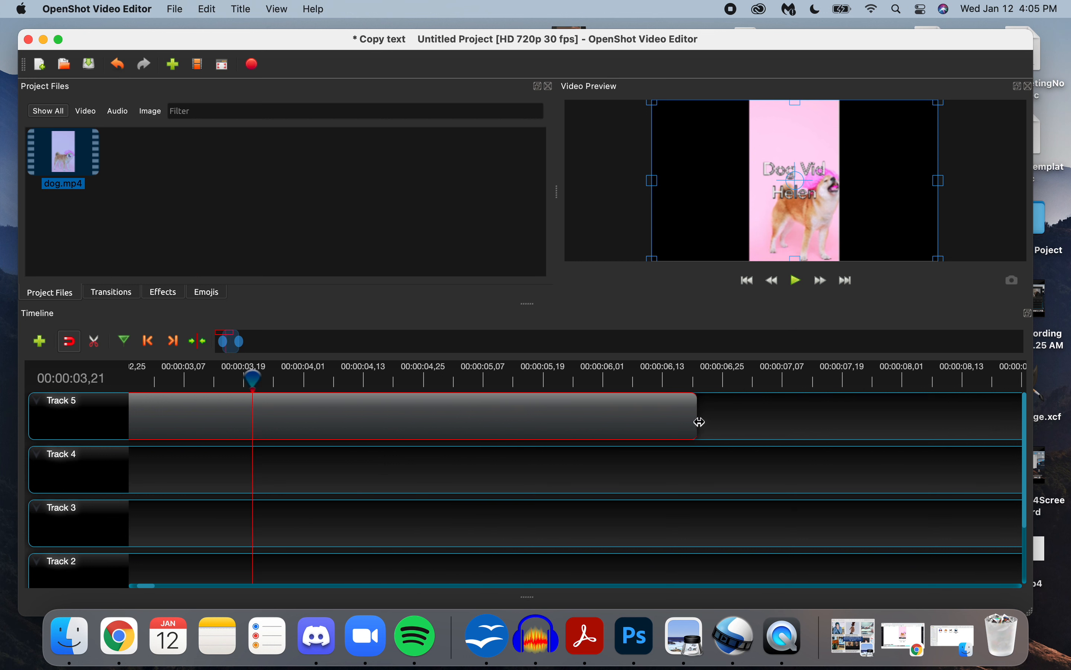
{"action": "left_click_drag", "start_coordinate": [700, 422], "coordinate": [256, 409]}
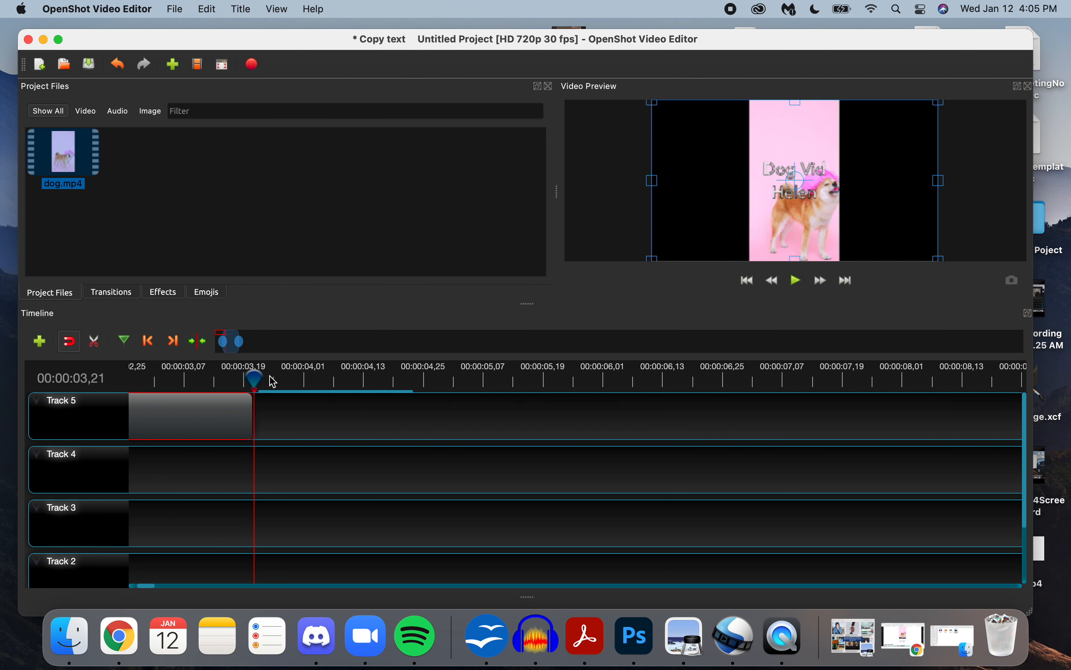
{"action": "key", "text": "super+z"}
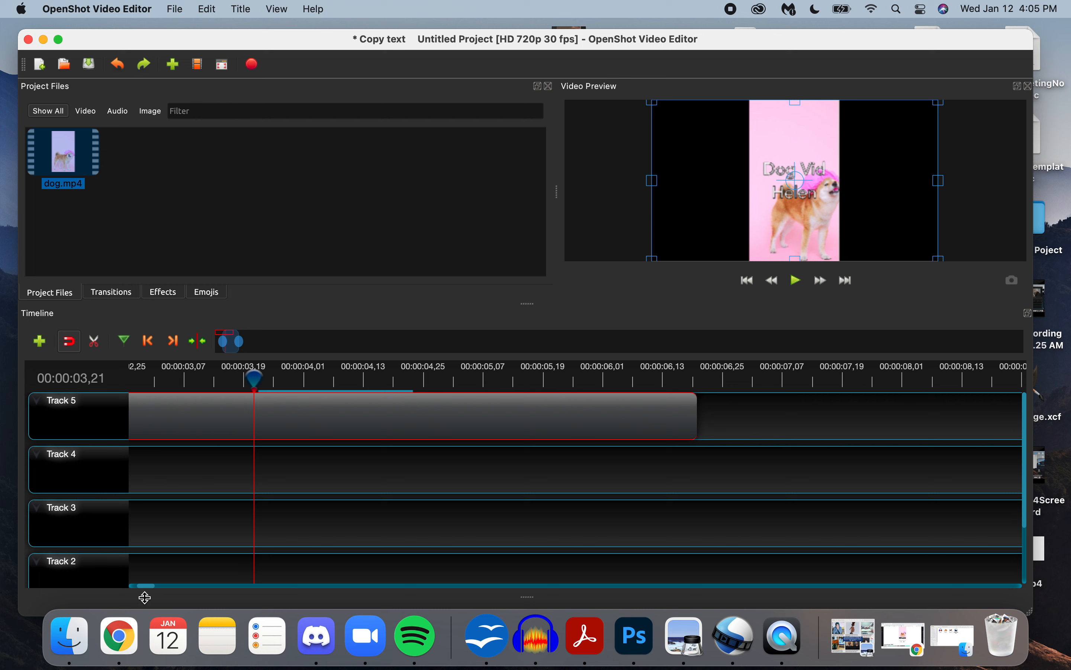
Step: Return the playhead to the start of the timeline, play the dog.mp4 clip and pause it at 00:00:04,01
{"action": "left_click_drag", "start_coordinate": [149, 592], "coordinate": [131, 591]}
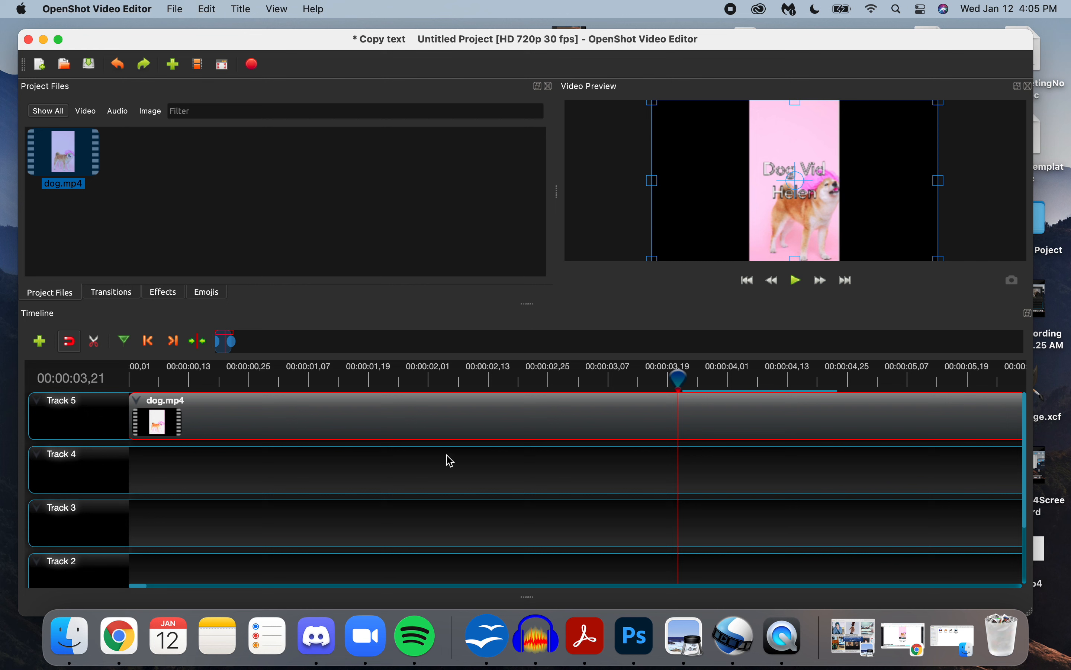
{"action": "left_click_drag", "start_coordinate": [678, 372], "coordinate": [495, 381]}
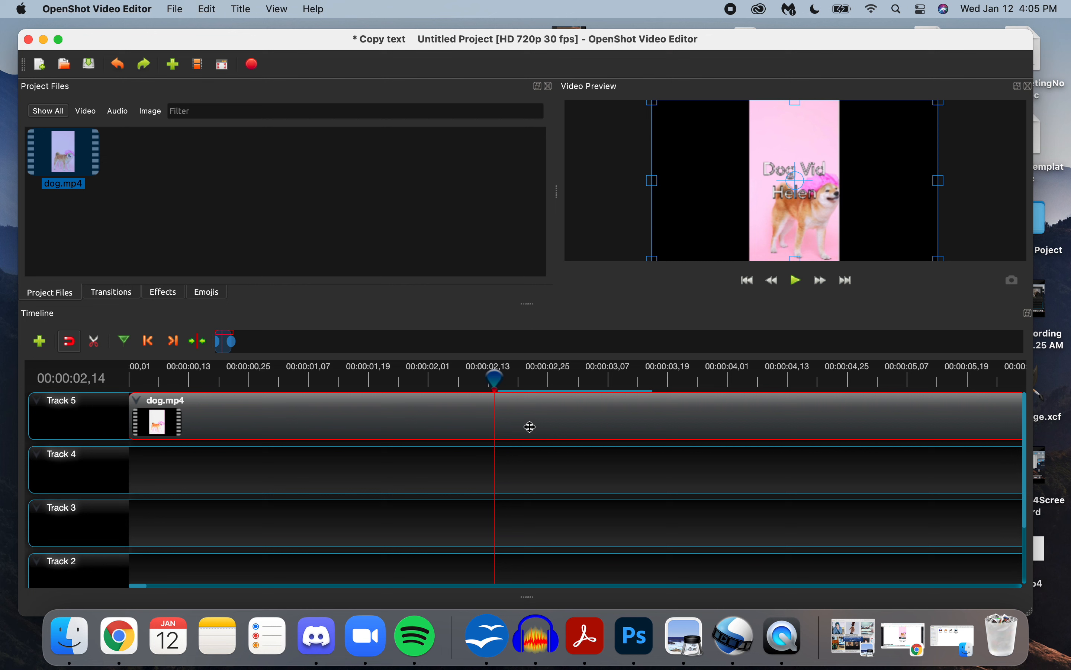
{"action": "left_click_drag", "start_coordinate": [496, 376], "coordinate": [131, 385]}
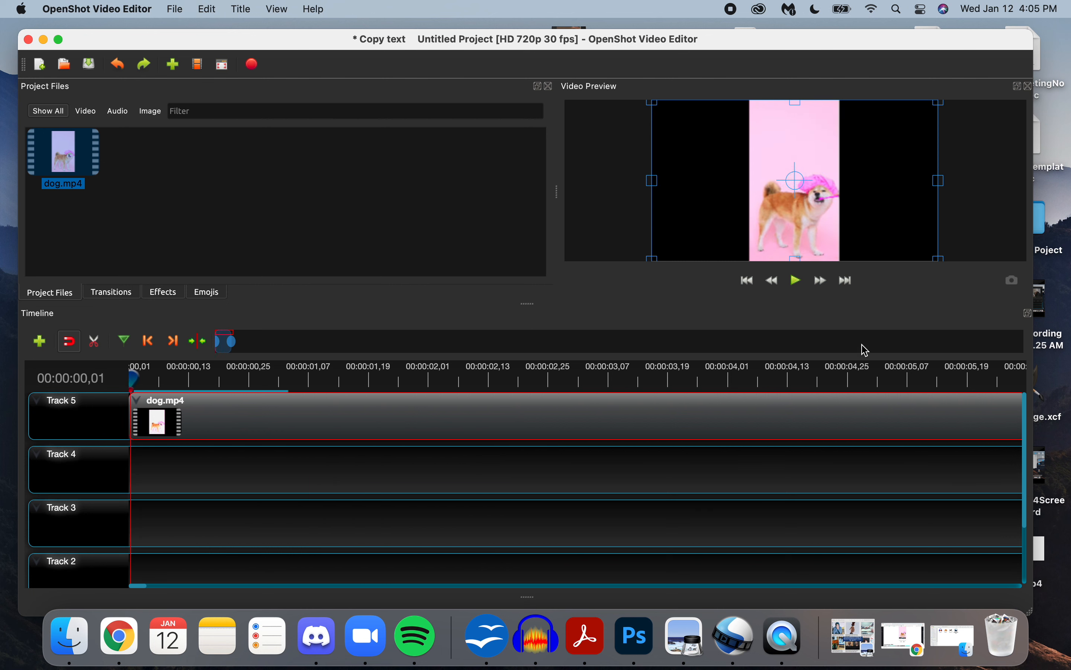
{"action": "left_click", "coordinate": [799, 289]}
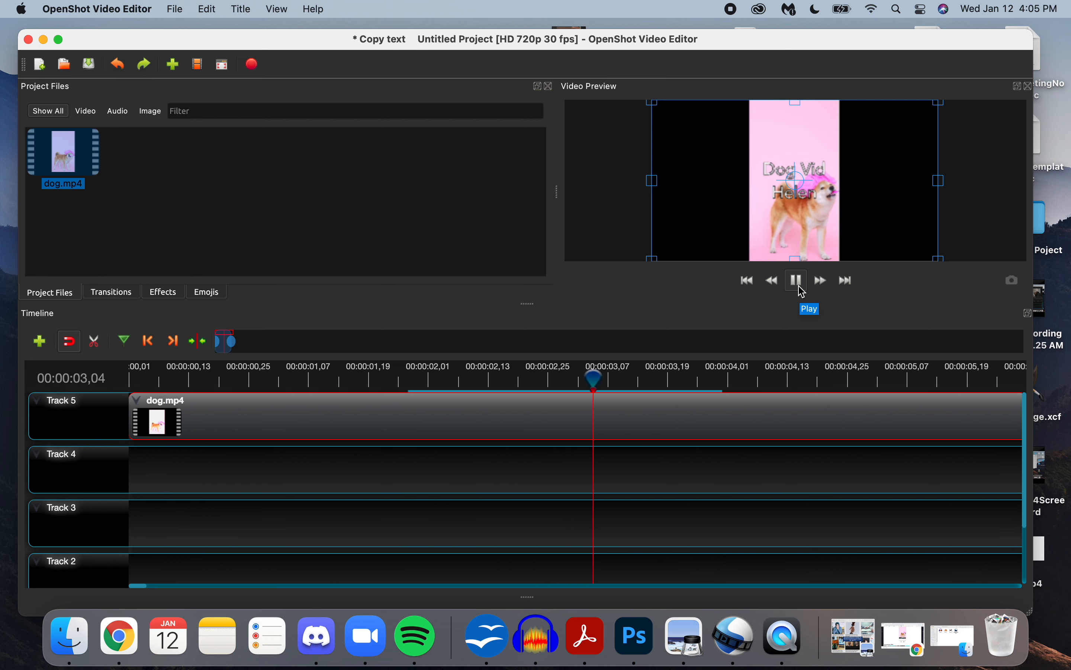
{"action": "left_click", "coordinate": [802, 292]}
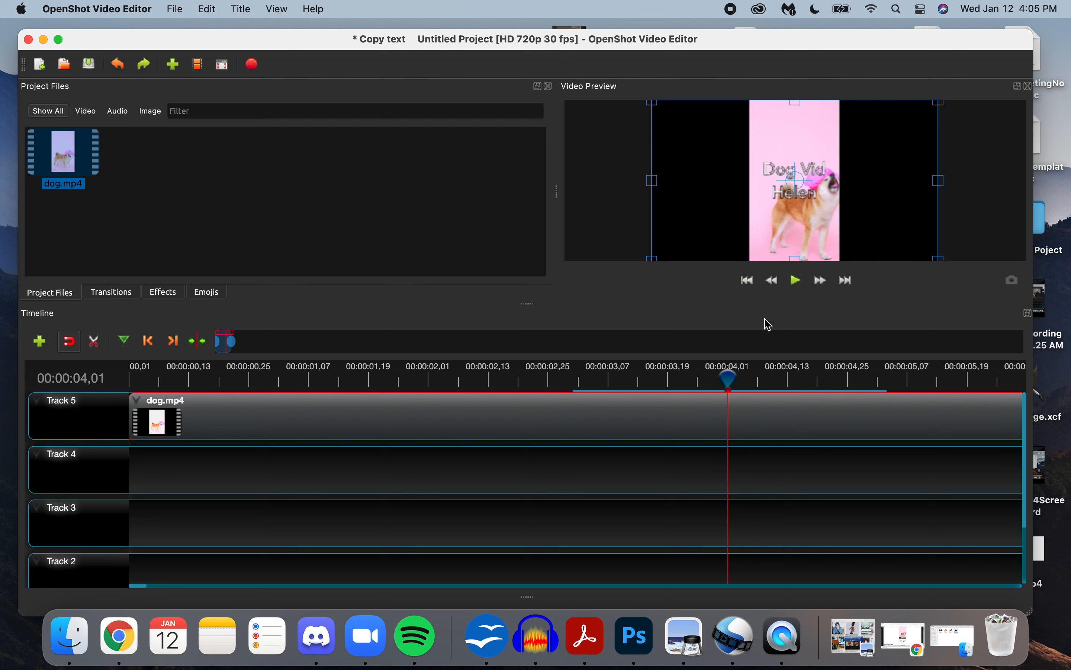
Step: Replay the dog.mp4 clip from the start and pause the playhead at the cut point, 00:00:04,03
{"action": "left_click_drag", "start_coordinate": [727, 376], "coordinate": [468, 374]}
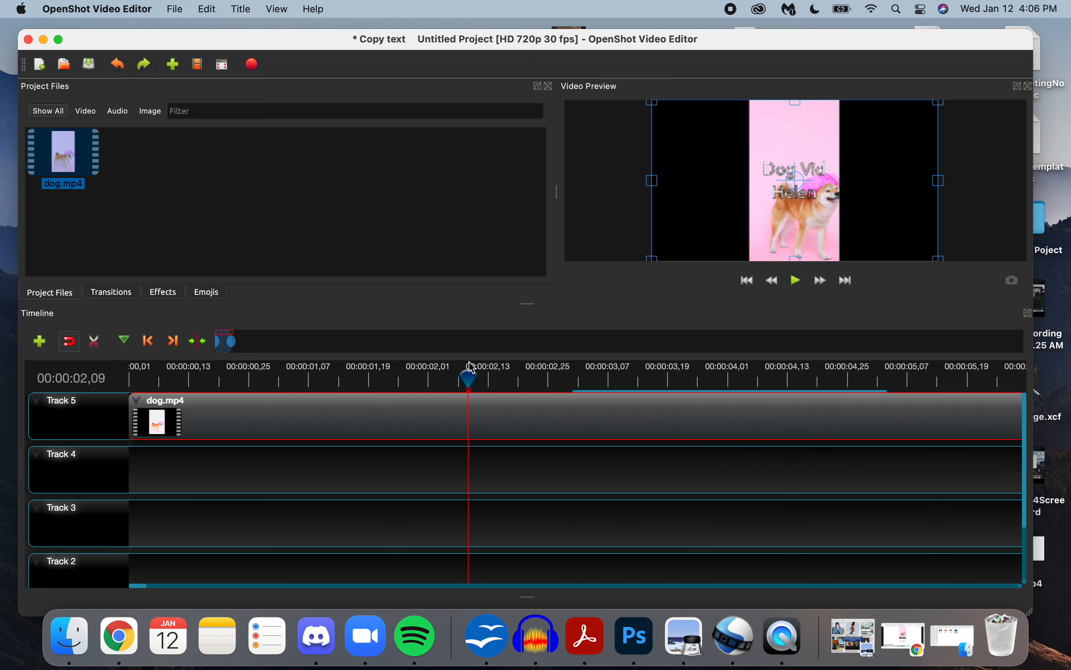
{"action": "left_click", "coordinate": [136, 374]}
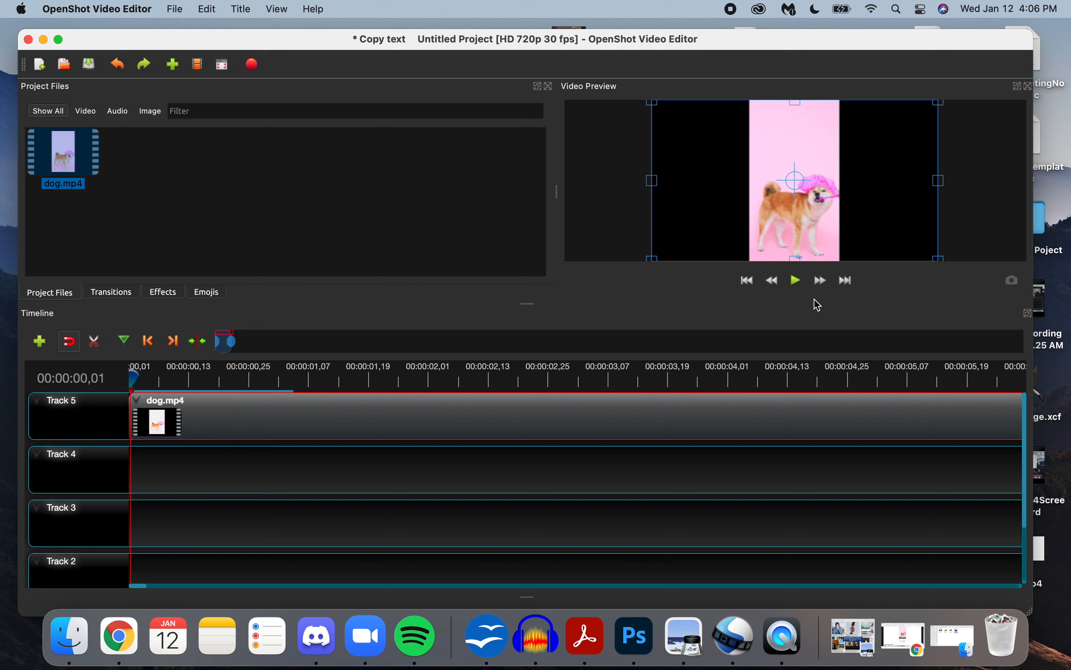
{"action": "left_click", "coordinate": [799, 281]}
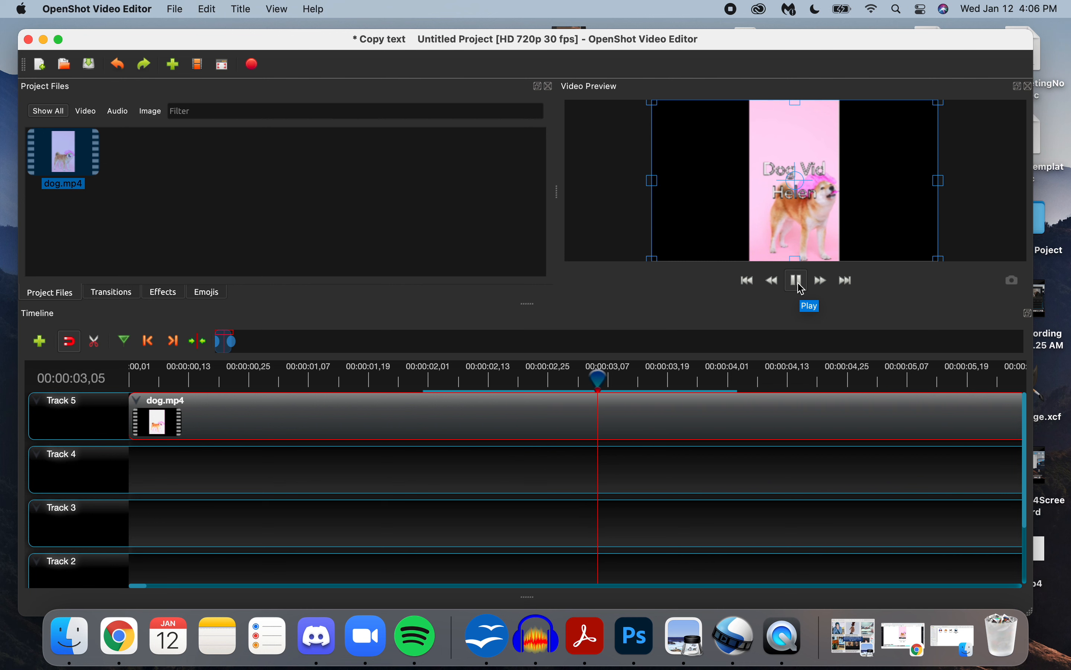
{"action": "left_click", "coordinate": [802, 288]}
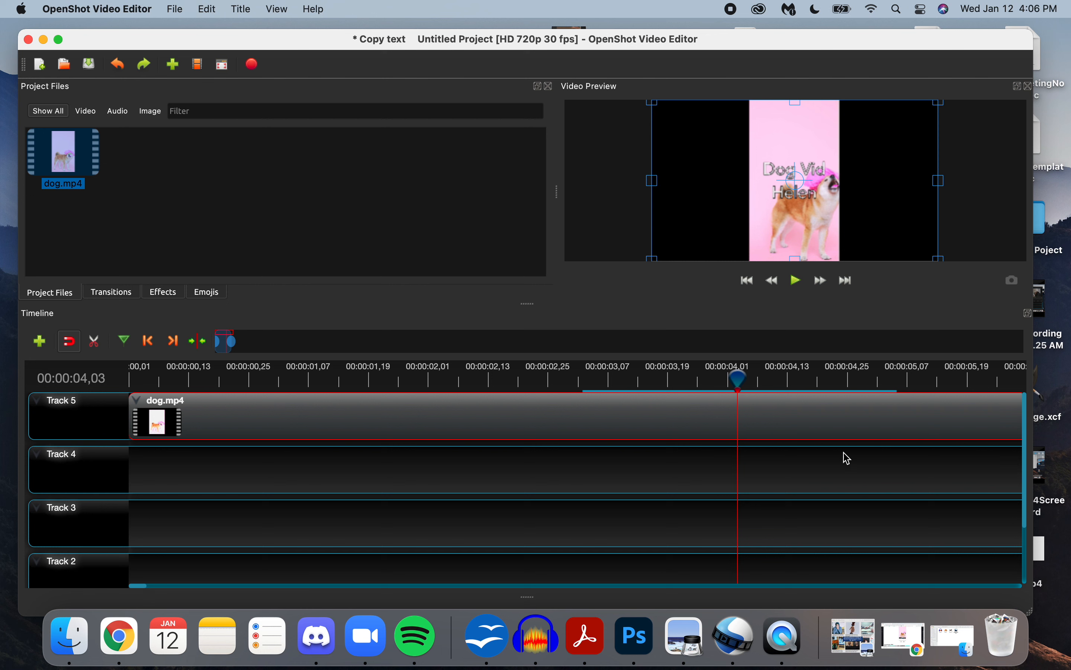
Step: Trim the end of the dog.mp4 clip on Track 5 back to the playhead at 00:00:04,03
{"action": "left_click", "coordinate": [955, 545]}
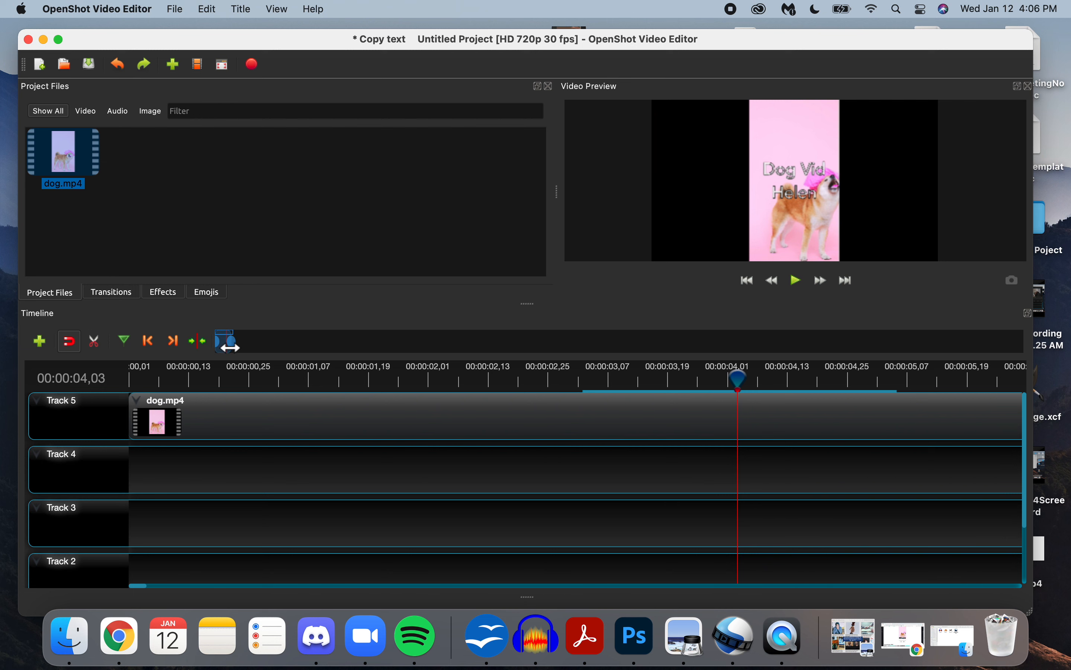
{"action": "left_click_drag", "start_coordinate": [233, 341], "coordinate": [239, 346]}
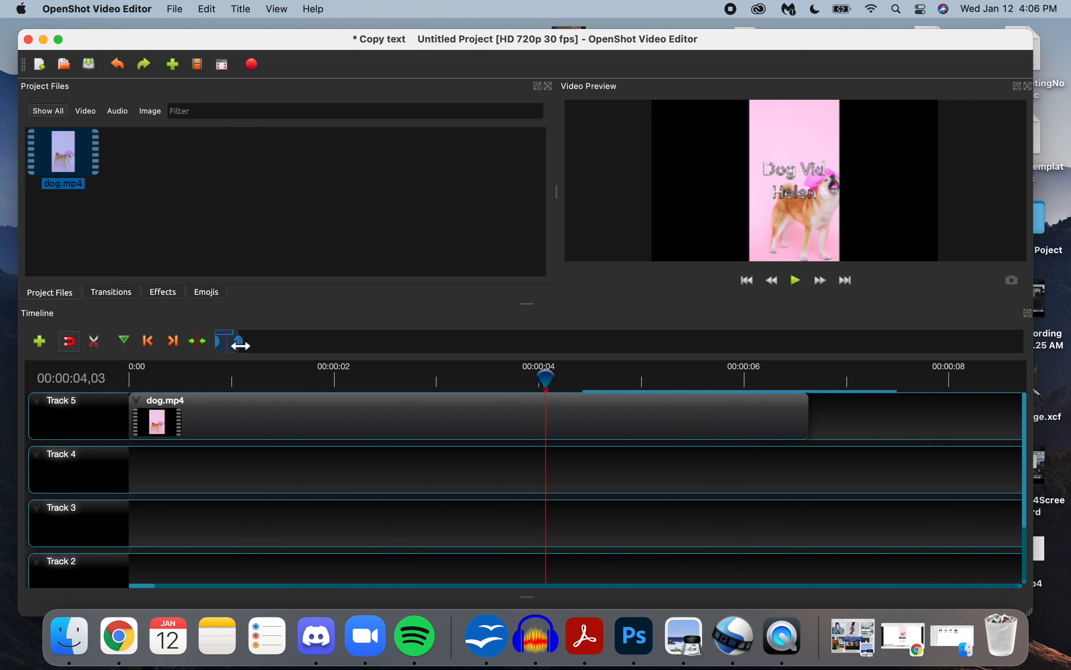
{"action": "left_click", "coordinate": [811, 425]}
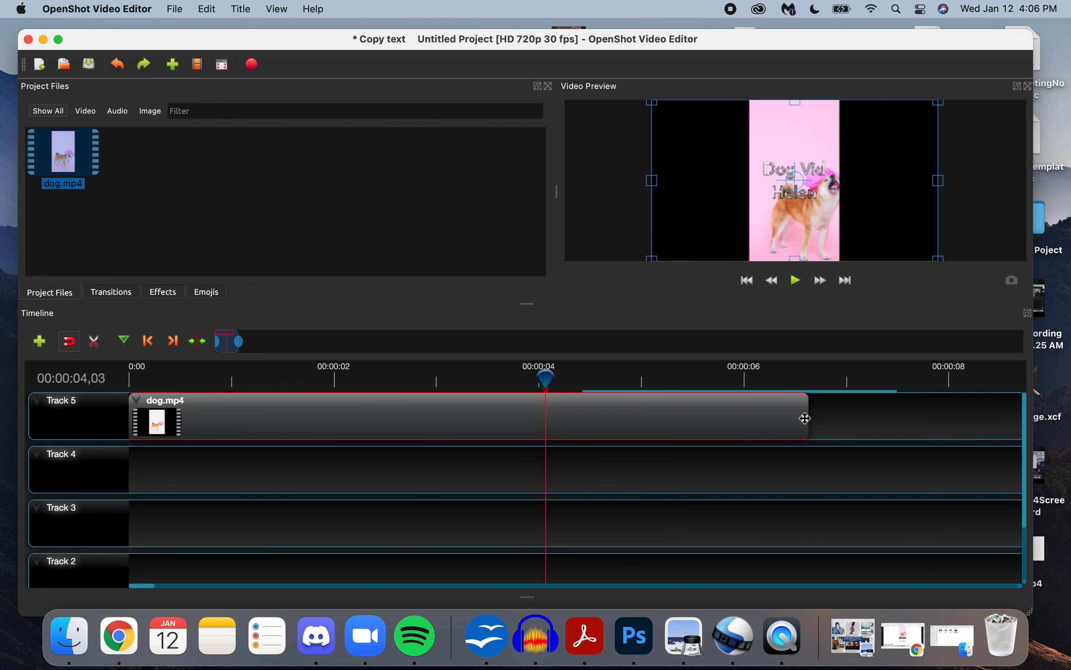
{"action": "left_click_drag", "start_coordinate": [811, 416], "coordinate": [545, 421]}
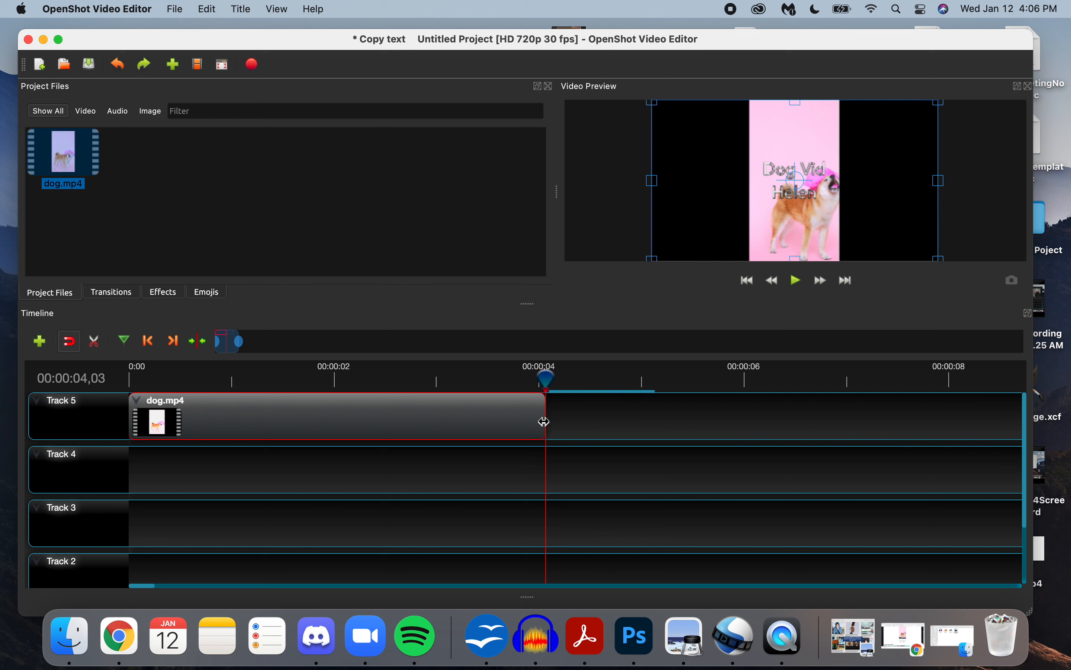
Step: Move the playhead back to the start of the timeline and play the trimmed dog.mp4 clip
{"action": "left_click_drag", "start_coordinate": [533, 388], "coordinate": [256, 385]}
{"action": "left_click", "coordinate": [141, 388]}
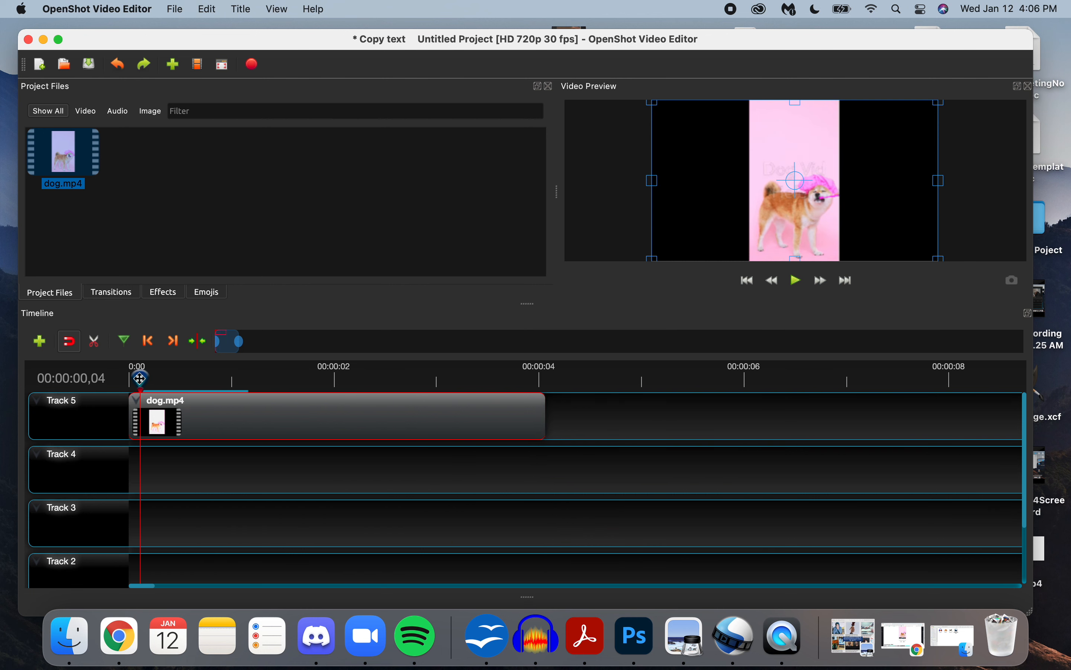
{"action": "left_click_drag", "start_coordinate": [137, 374], "coordinate": [130, 376]}
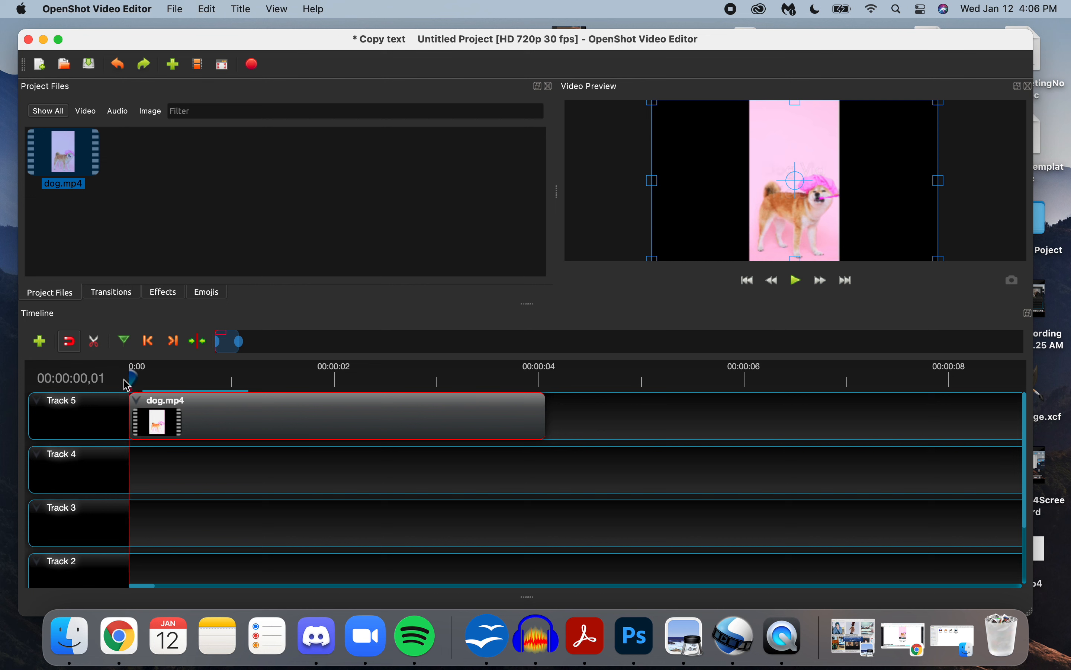
{"action": "left_click", "coordinate": [798, 281]}
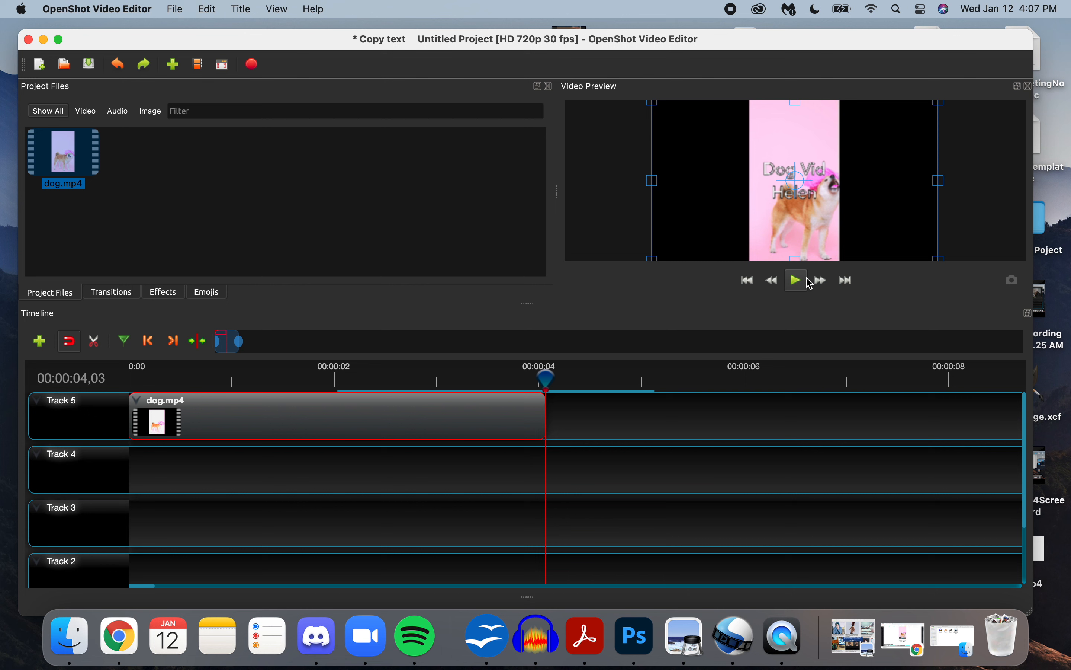
Step: Move the open file dialog and the editor window aside, and minimize the editor to reveal the desktop
{"action": "left_click_drag", "start_coordinate": [711, 37], "coordinate": [750, 127]}
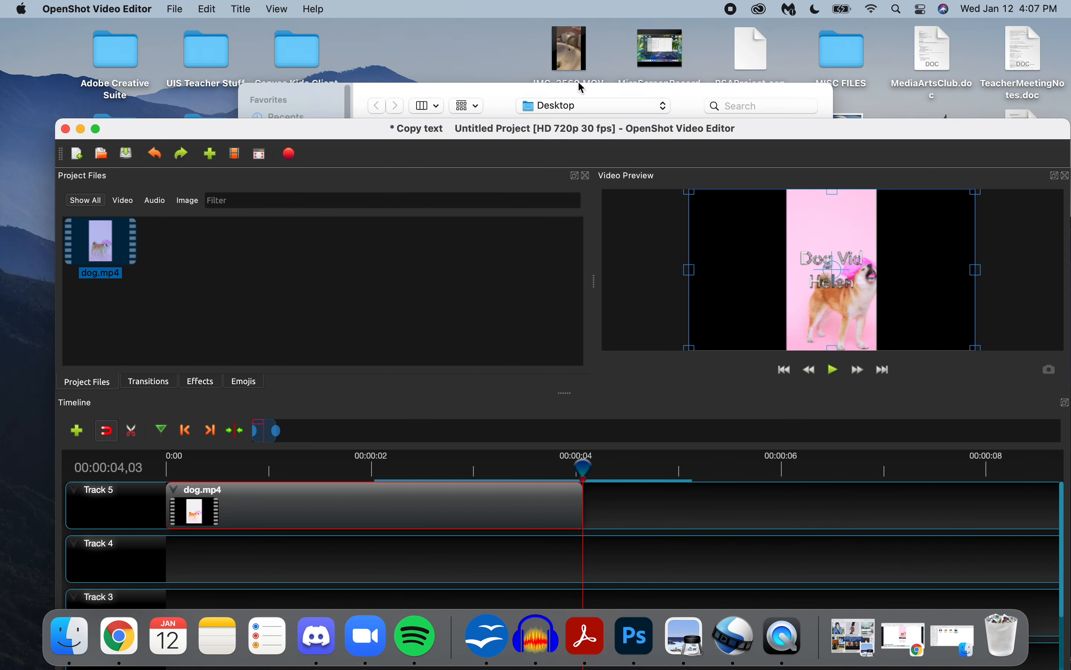
{"action": "left_click", "coordinate": [582, 88]}
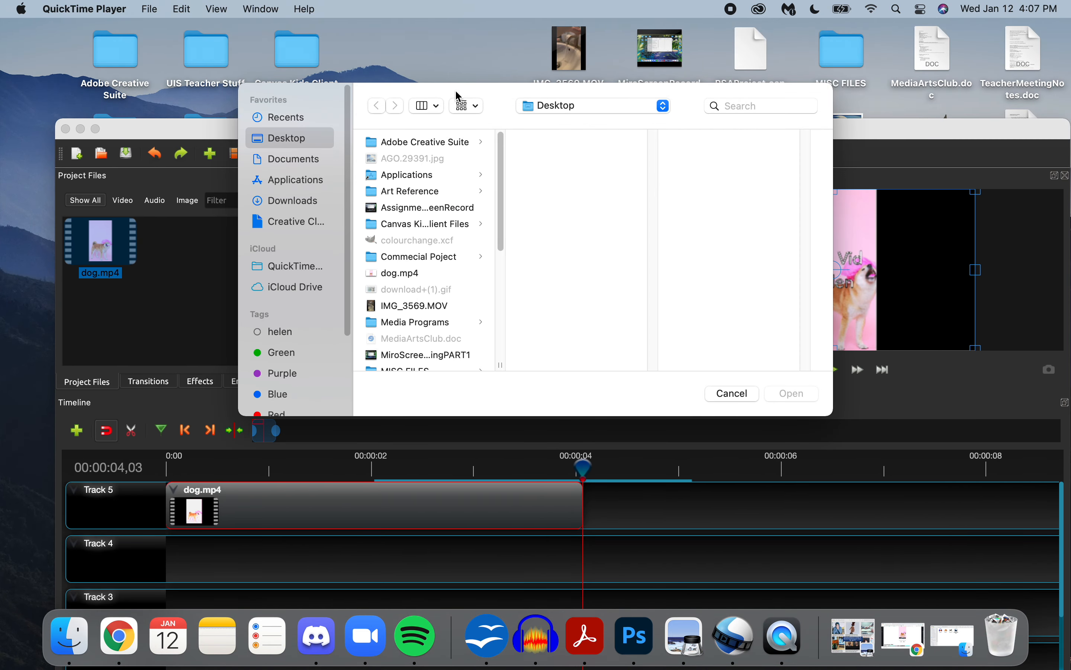
{"action": "left_click_drag", "start_coordinate": [464, 95], "coordinate": [592, 135]}
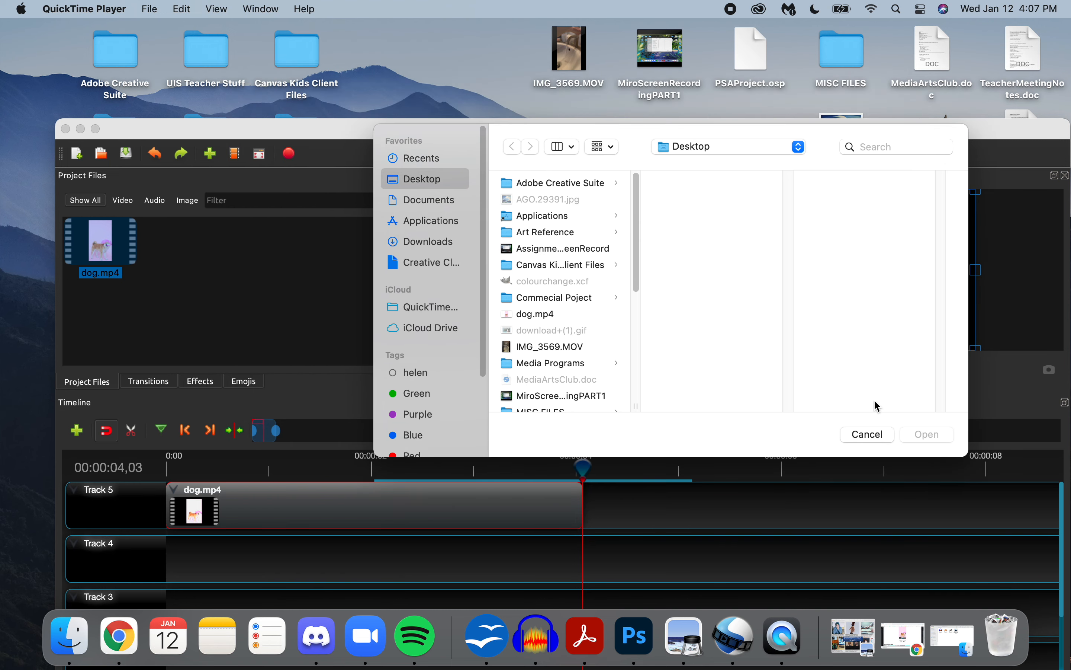
{"action": "left_click", "coordinate": [201, 249]}
{"action": "left_click_drag", "start_coordinate": [322, 144], "coordinate": [313, 72]}
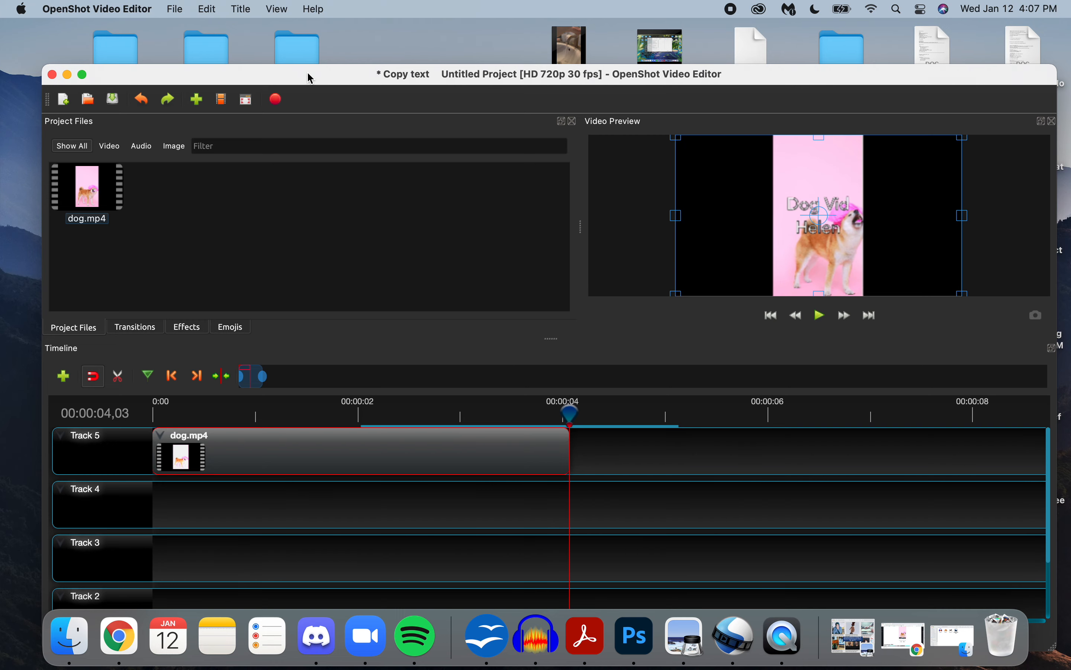
{"action": "left_click", "coordinate": [69, 75]}
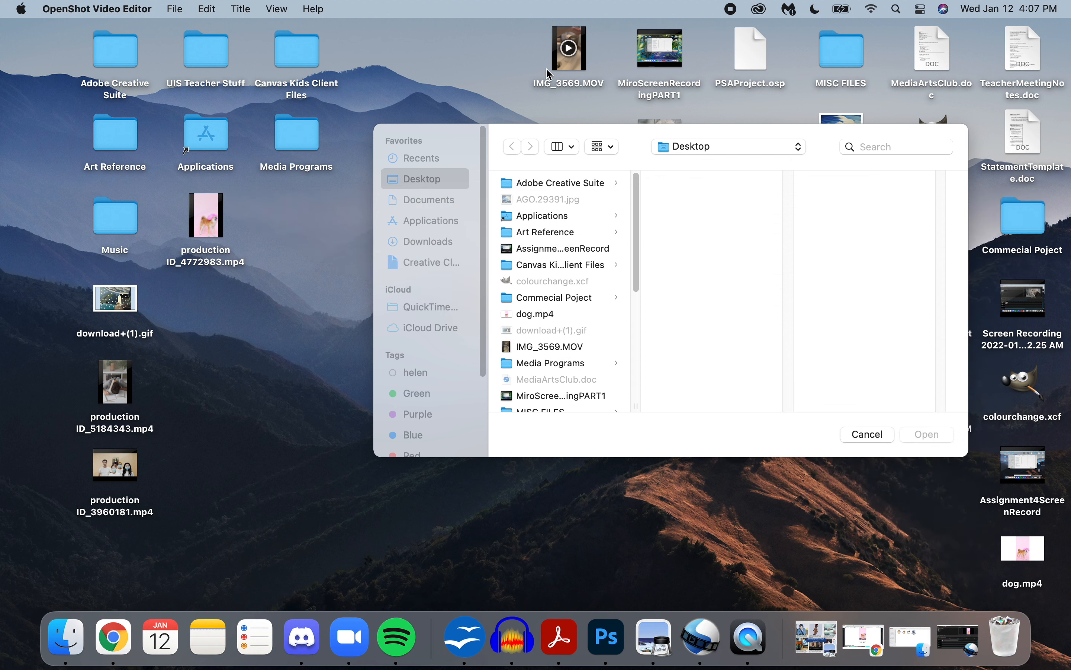
Step: Open IMG_3569.MOV from the desktop in QuickTime Player and play its opening, pausing at about 00:11
{"action": "left_click", "coordinate": [572, 51]}
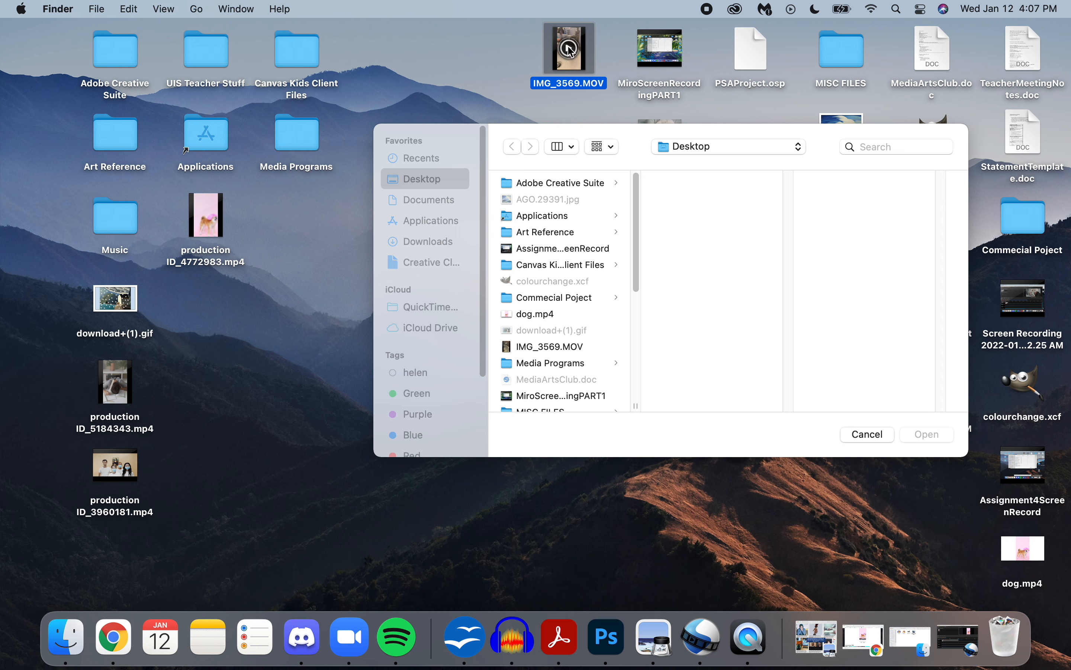
{"action": "double_click", "coordinate": [570, 51]}
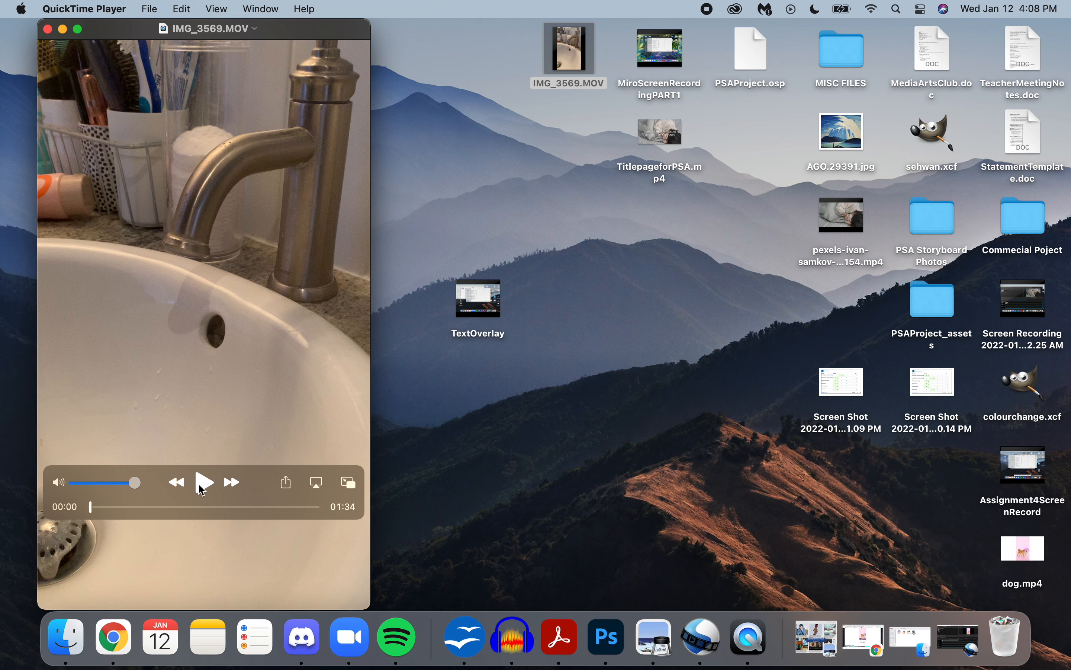
{"action": "left_click", "coordinate": [203, 487]}
{"action": "left_click", "coordinate": [203, 487]}
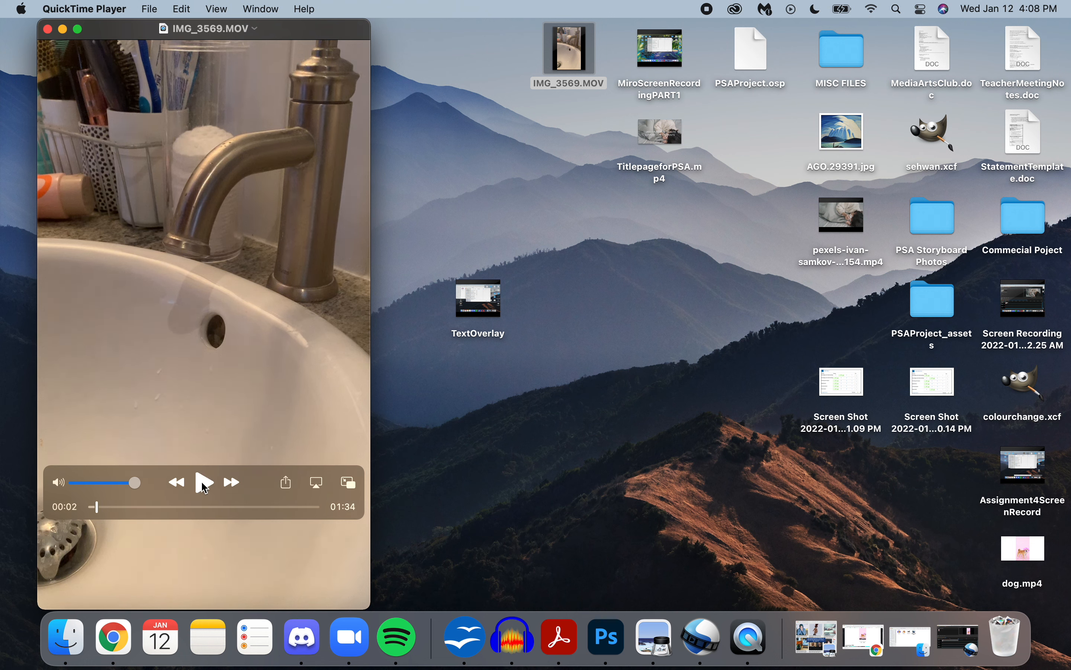
{"action": "left_click", "coordinate": [203, 487]}
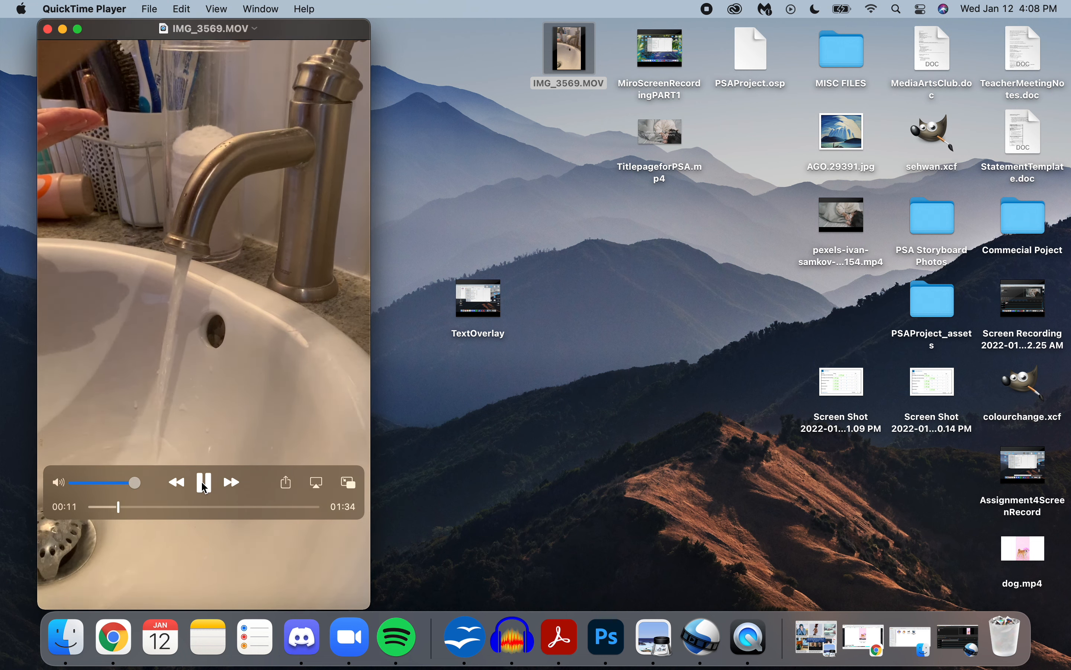
{"action": "left_click", "coordinate": [203, 483]}
Step: Scrub IMG_3569.MOV forward to about 01:10 and back to 00:12, and close the video
{"action": "left_click_drag", "start_coordinate": [119, 508], "coordinate": [261, 506]}
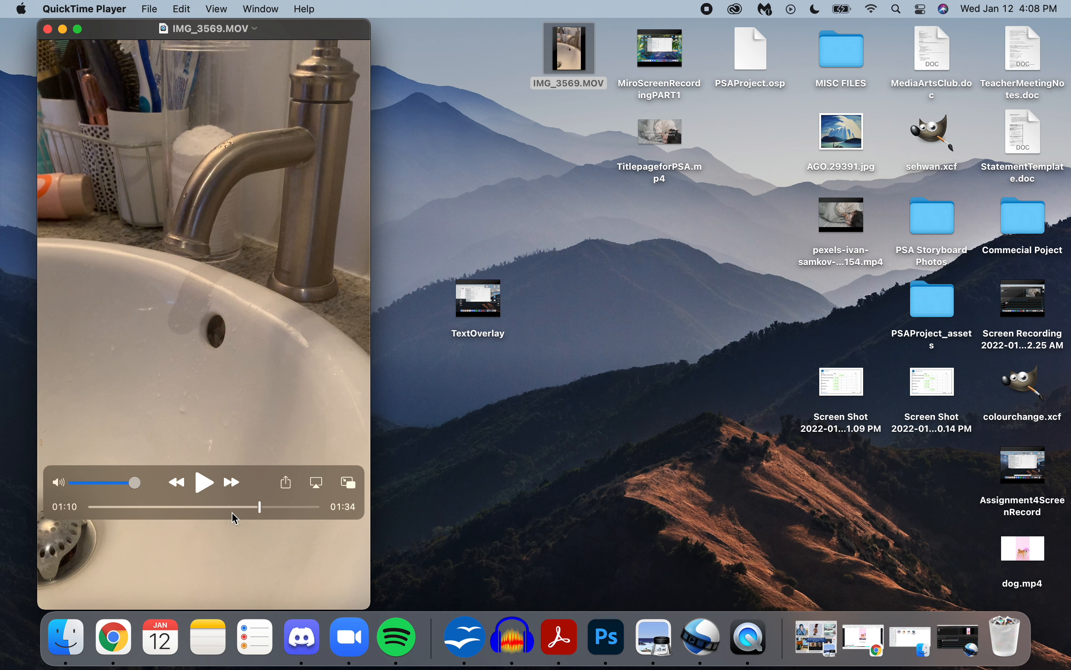
{"action": "left_click_drag", "start_coordinate": [260, 513], "coordinate": [119, 501]}
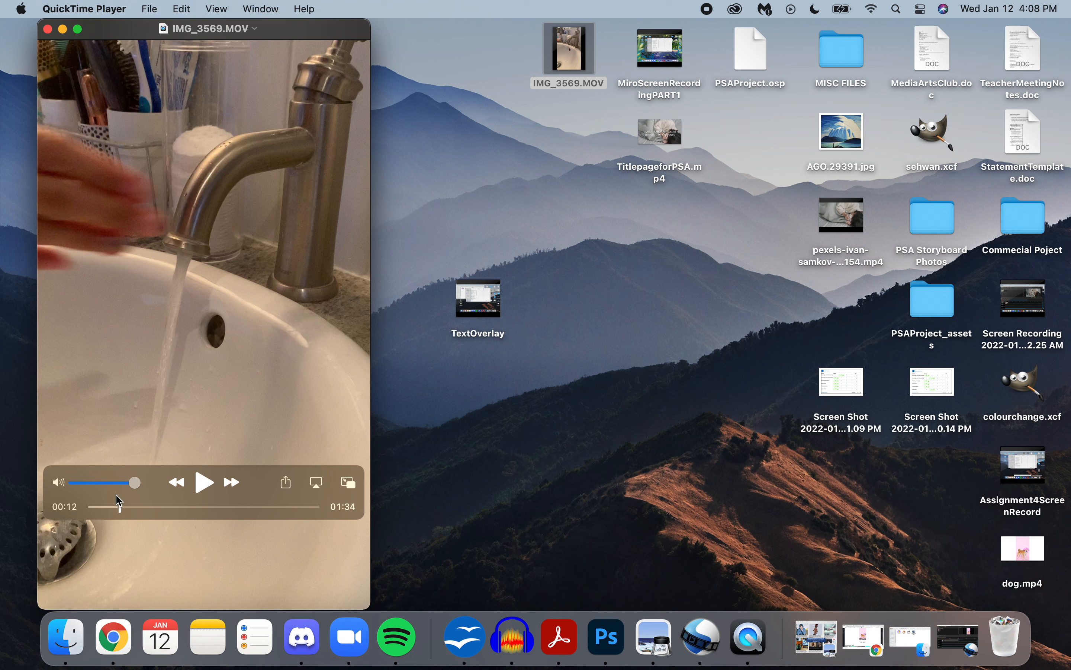
{"action": "left_click", "coordinate": [48, 29]}
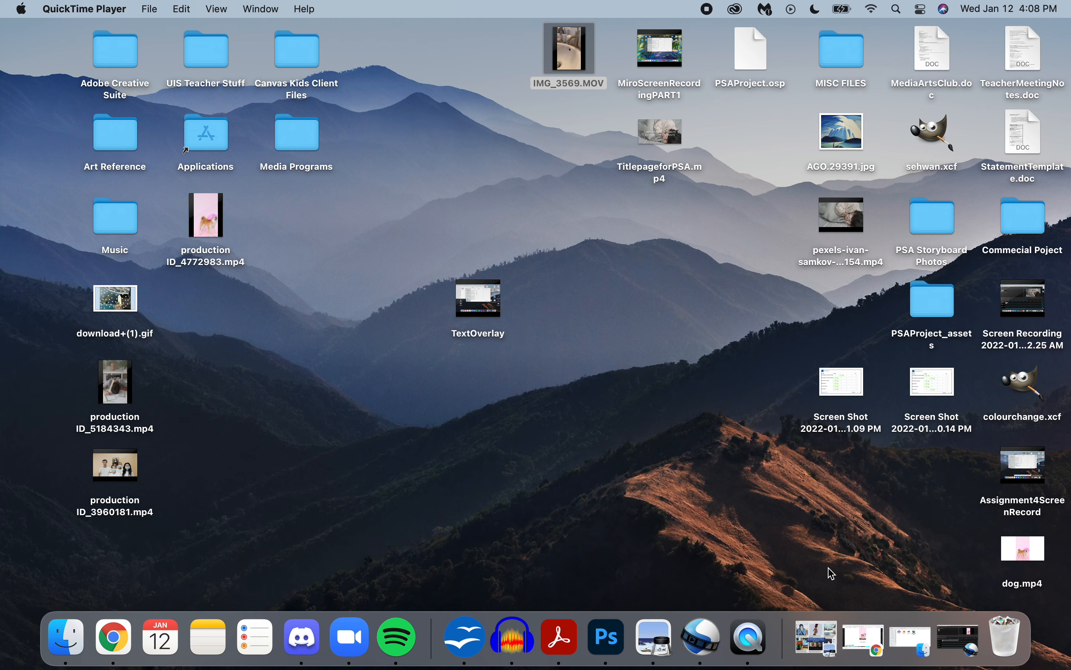
Step: Switch back to OpenShot by restoring its minimized editor window
{"action": "left_click", "coordinate": [968, 638]}
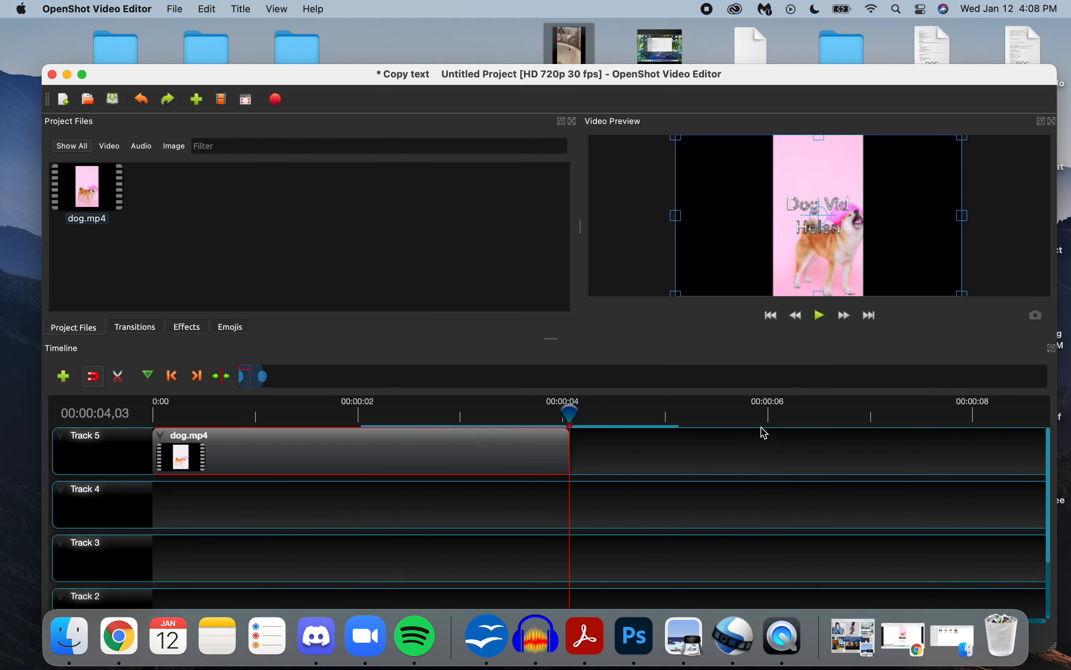
{"action": "left_click", "coordinate": [203, 104]}
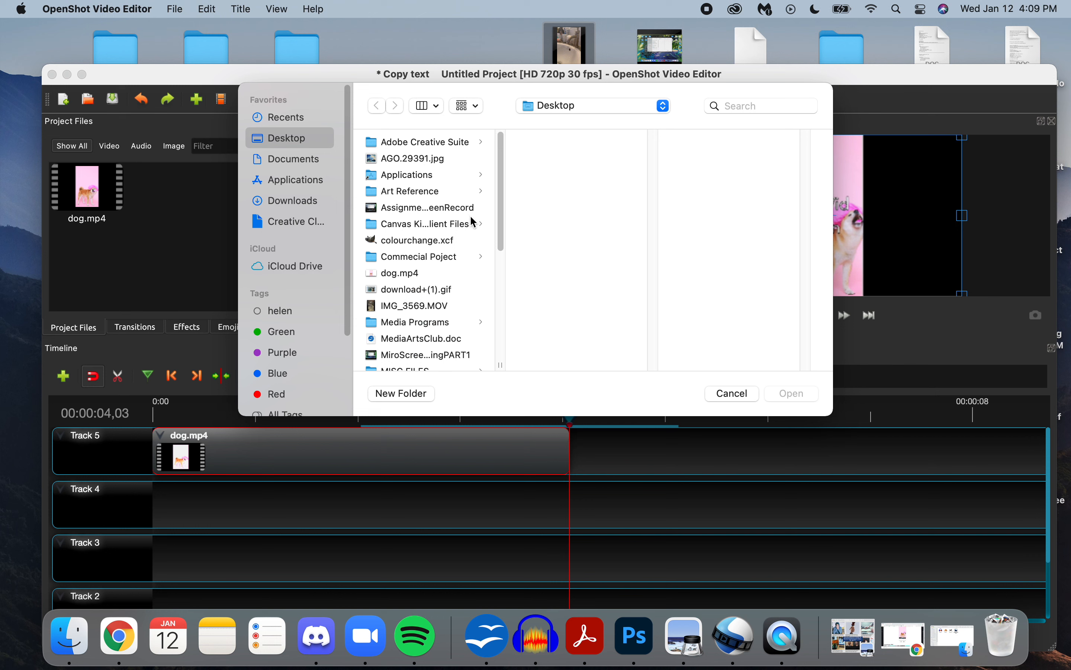
{"action": "scroll", "coordinate": [504, 222], "scroll_direction": "down", "scroll_amount": 1}
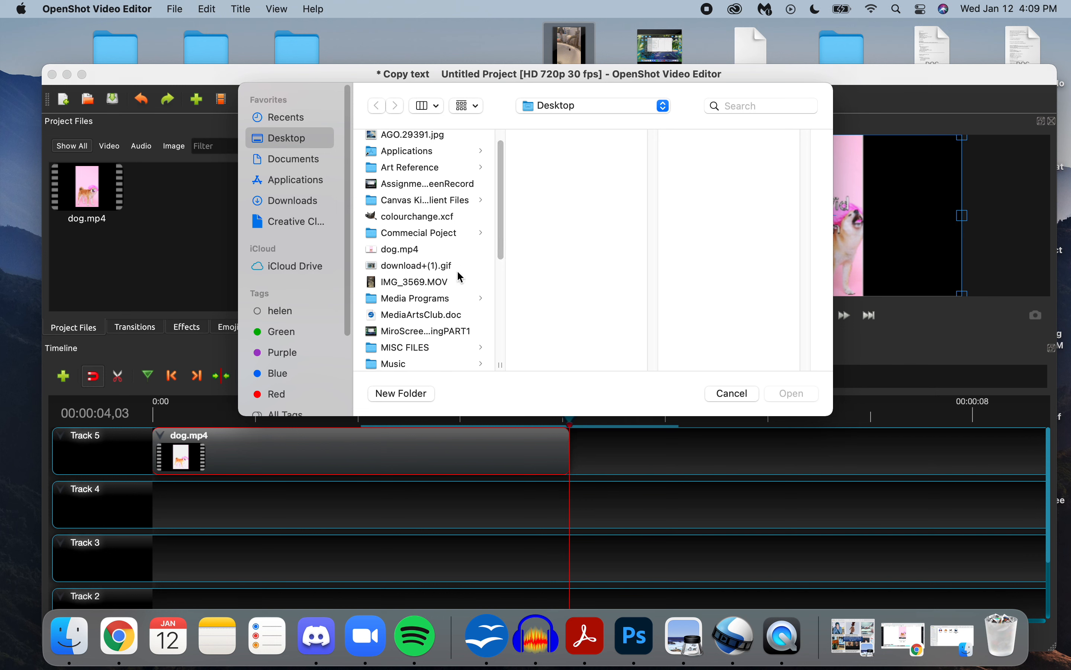
{"action": "left_click", "coordinate": [435, 286]}
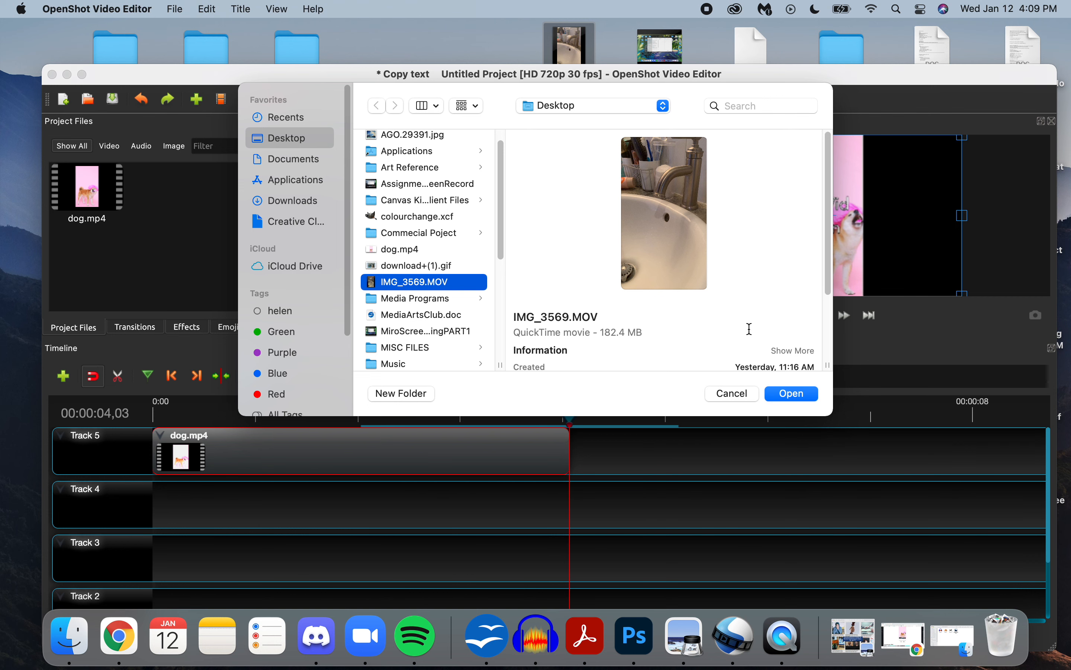
{"action": "left_click", "coordinate": [735, 394]}
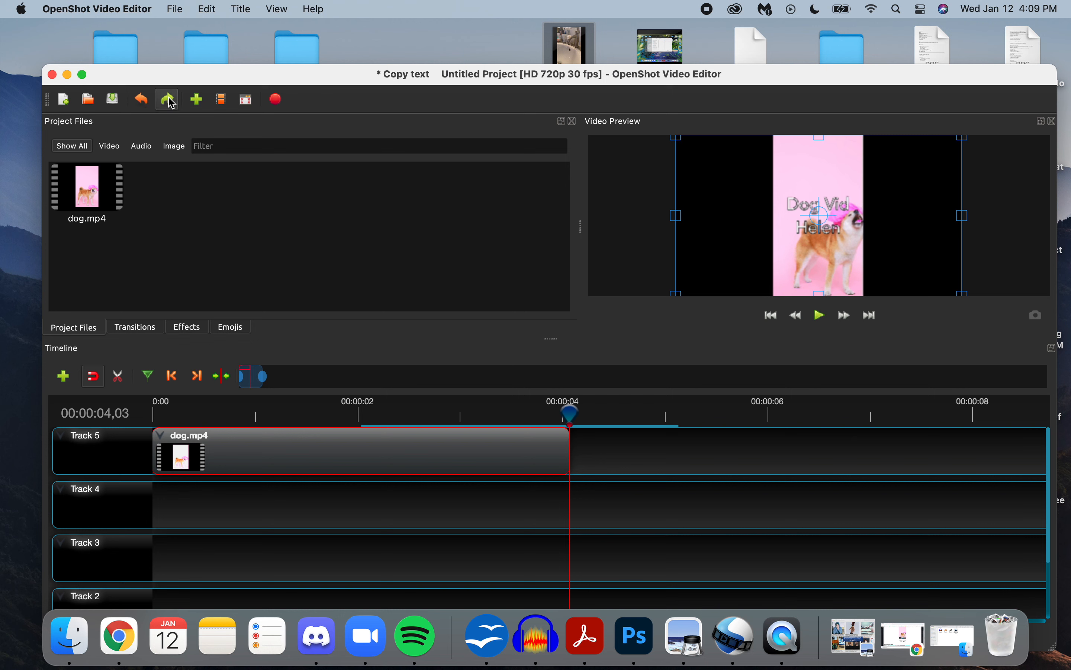
Step: Import IMG_3569.MOV from the Desktop and place it on Track 4, starting where the dog.mp4 clip ends
{"action": "left_click", "coordinate": [196, 98]}
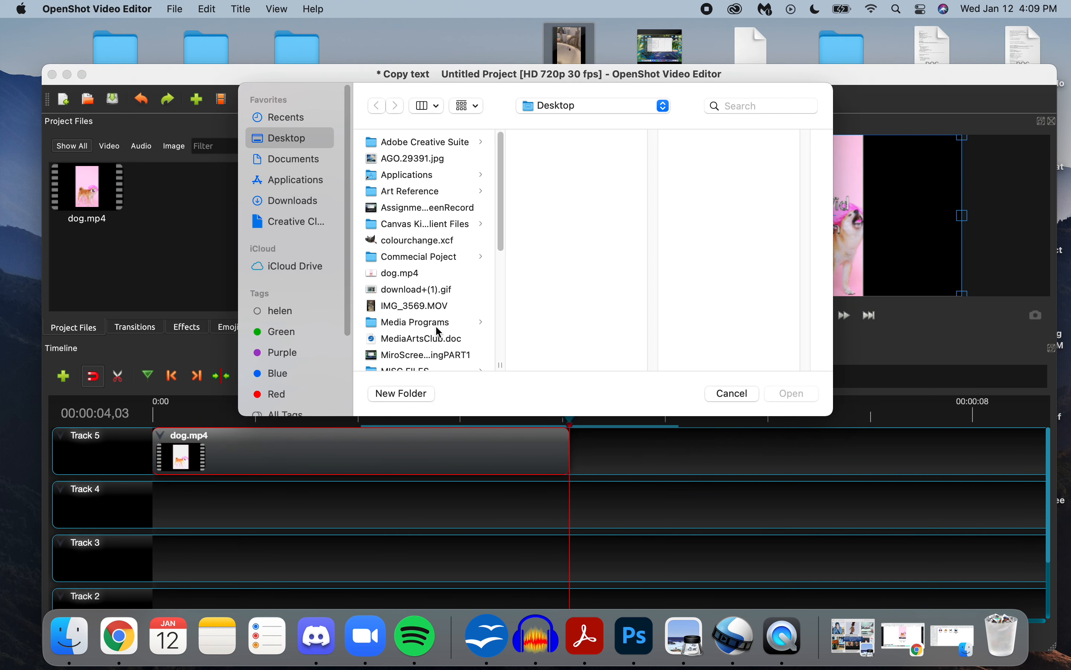
{"action": "left_click", "coordinate": [438, 311]}
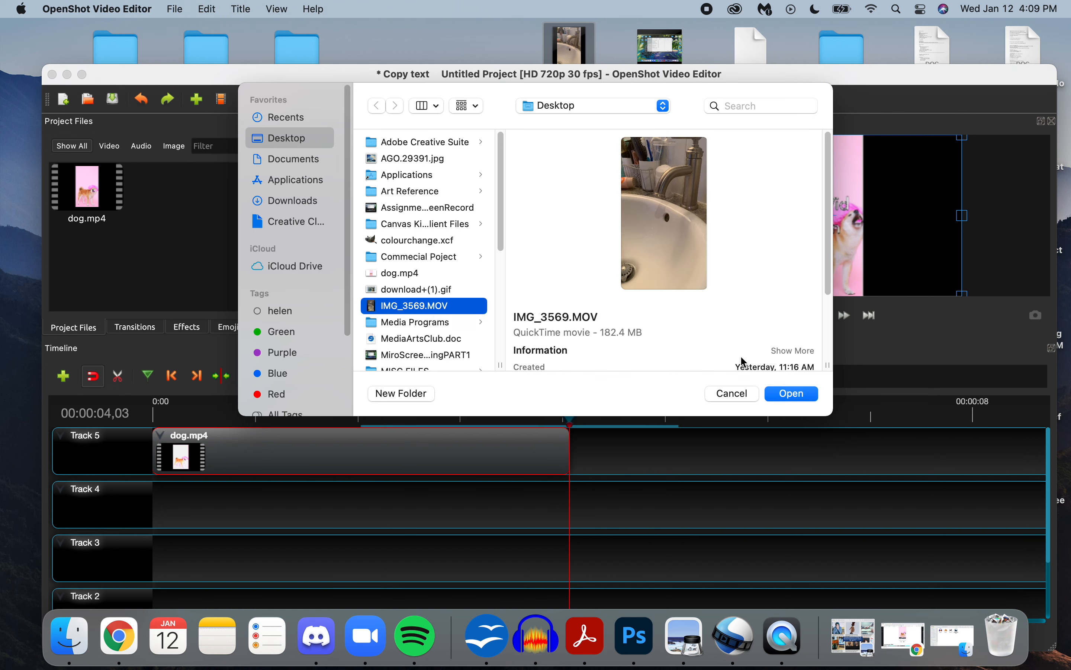
{"action": "left_click", "coordinate": [786, 394]}
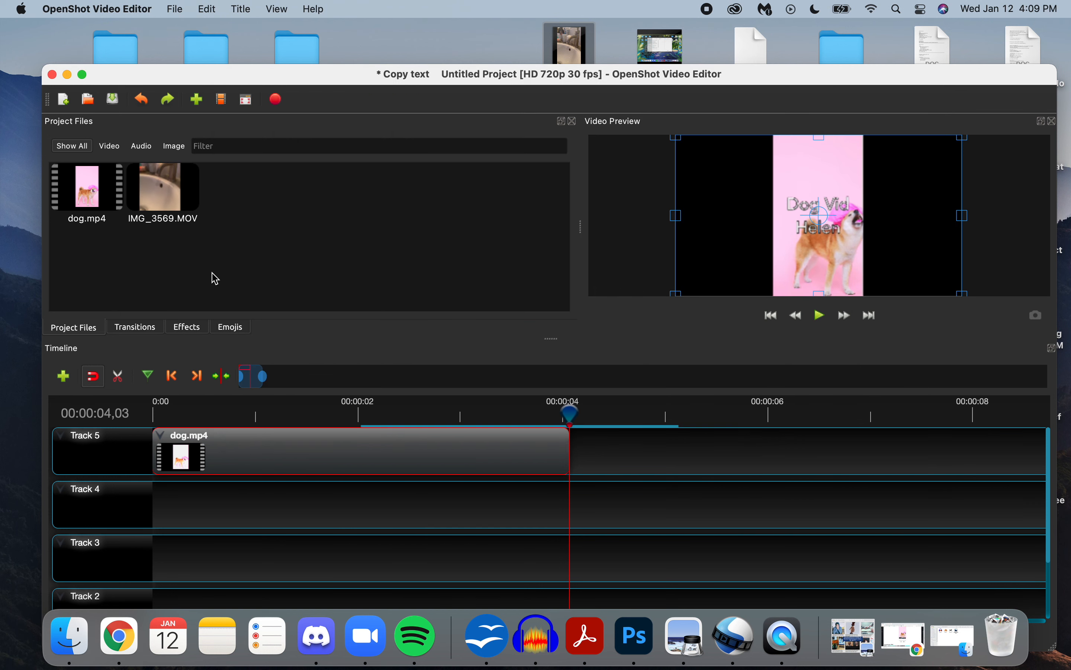
{"action": "left_click", "coordinate": [166, 179]}
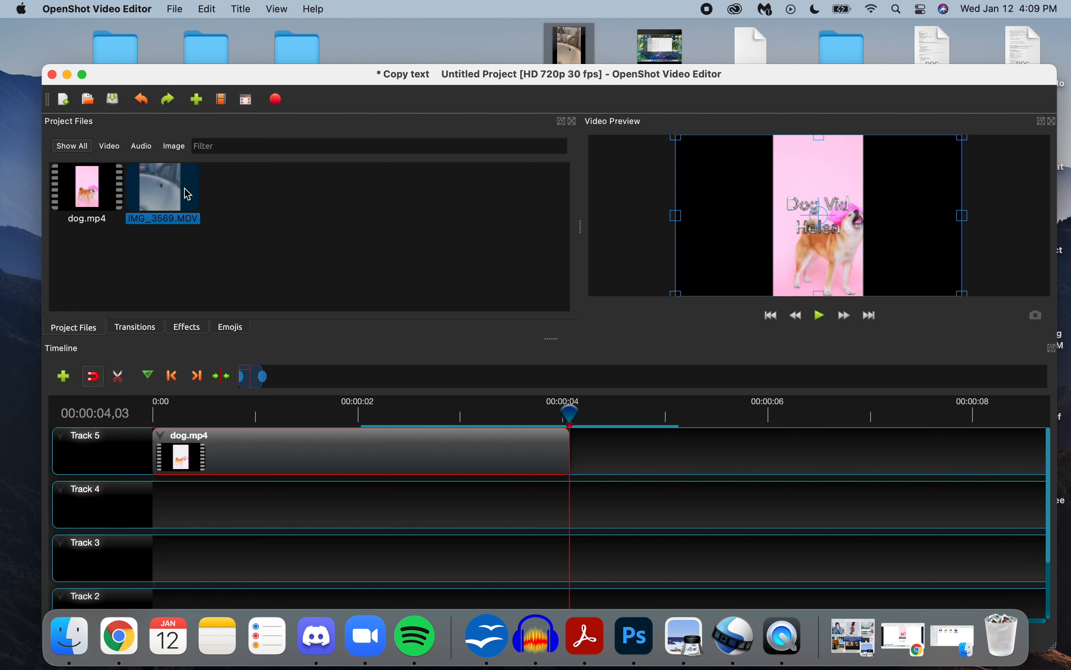
{"action": "left_click_drag", "start_coordinate": [157, 197], "coordinate": [573, 491]}
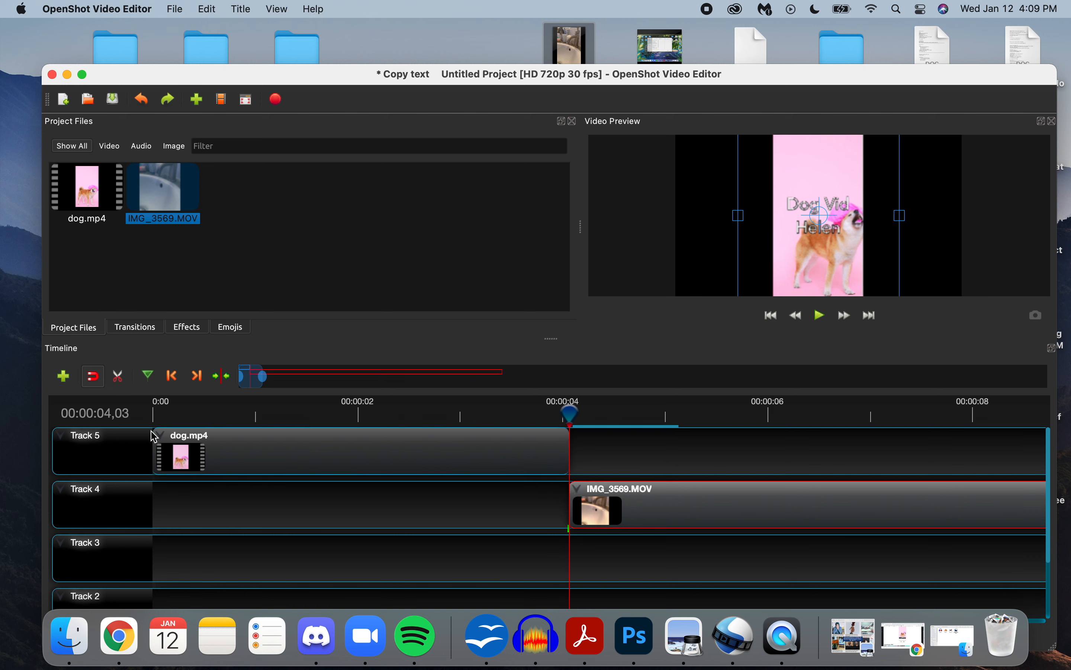
Step: Play the timeline from the start through the change from dog.mp4 to IMG_3569.MOV, pausing at about 6 seconds
{"action": "left_click", "coordinate": [155, 418]}
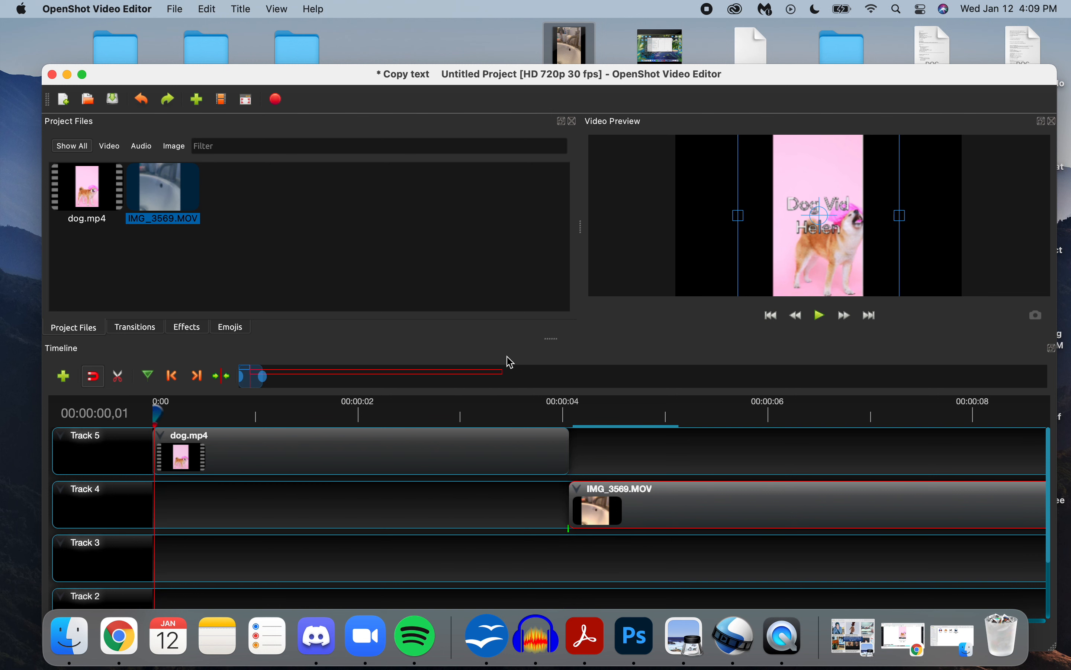
{"action": "left_click", "coordinate": [823, 327]}
{"action": "left_click", "coordinate": [825, 329]}
{"action": "left_click", "coordinate": [156, 416]}
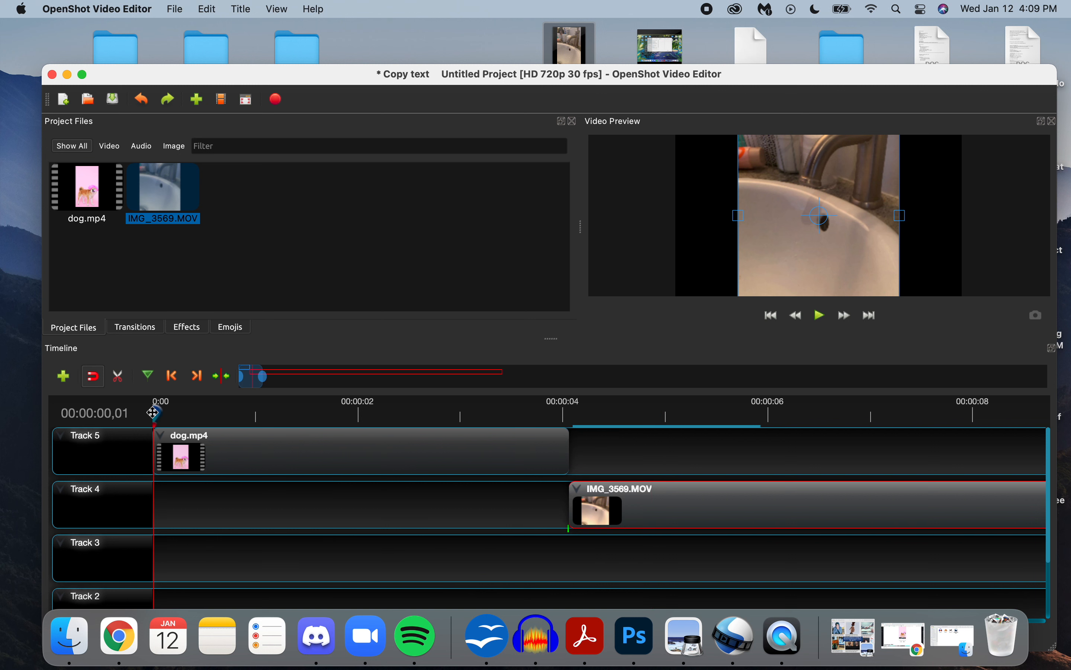
{"action": "left_click", "coordinate": [822, 323]}
{"action": "left_click", "coordinate": [822, 324]}
{"action": "left_click_drag", "start_coordinate": [173, 416], "coordinate": [138, 419]}
{"action": "left_click", "coordinate": [212, 448]}
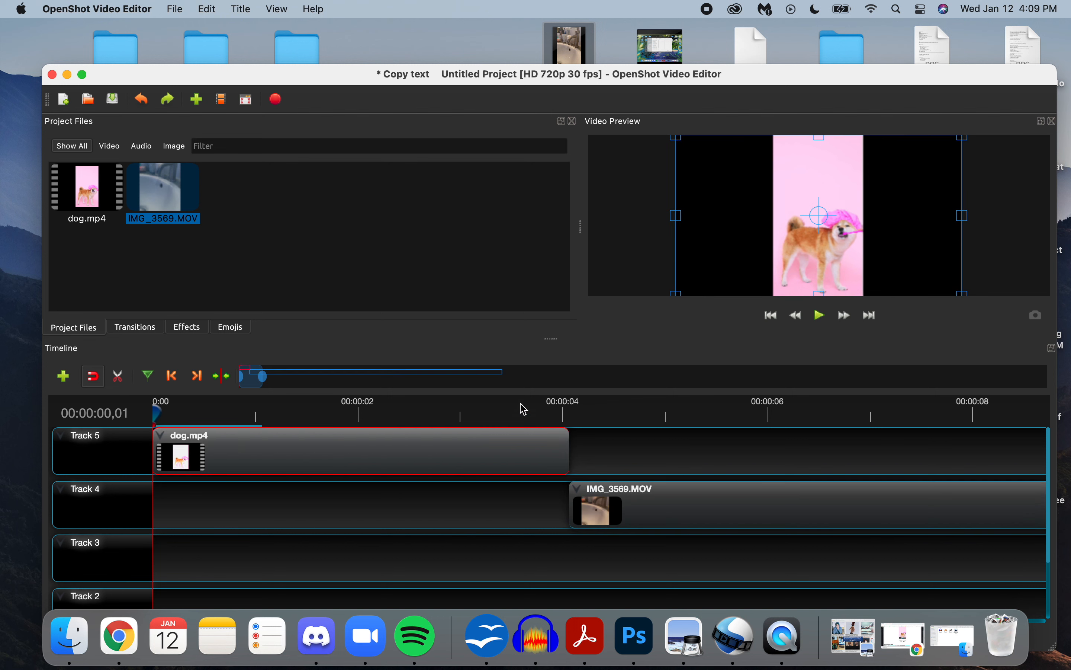
{"action": "left_click", "coordinate": [822, 318]}
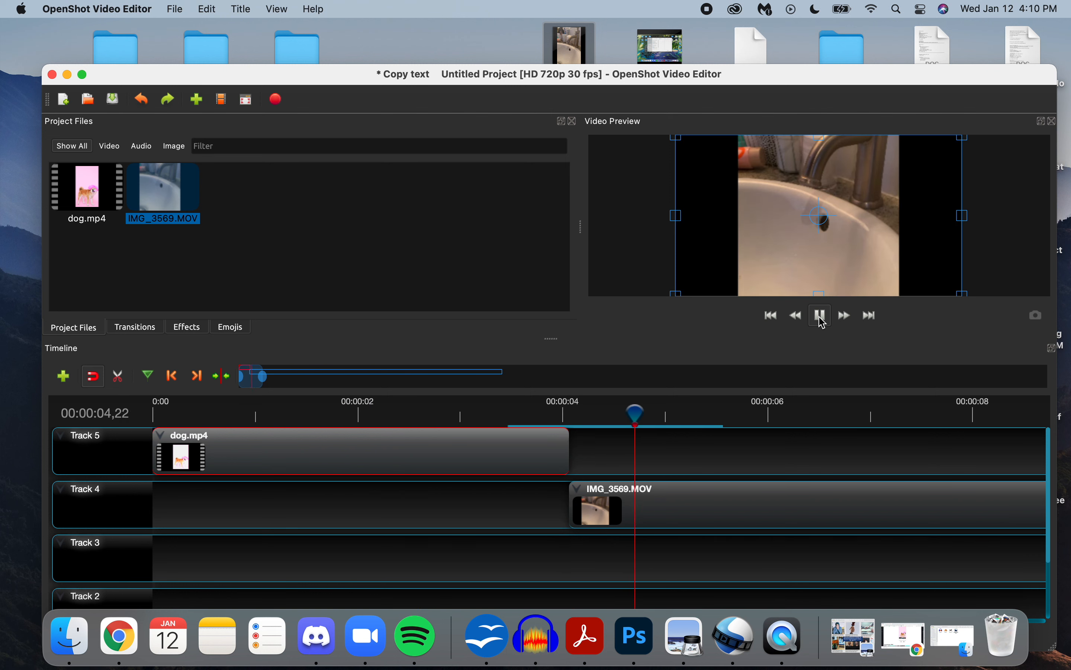
{"action": "left_click", "coordinate": [821, 316]}
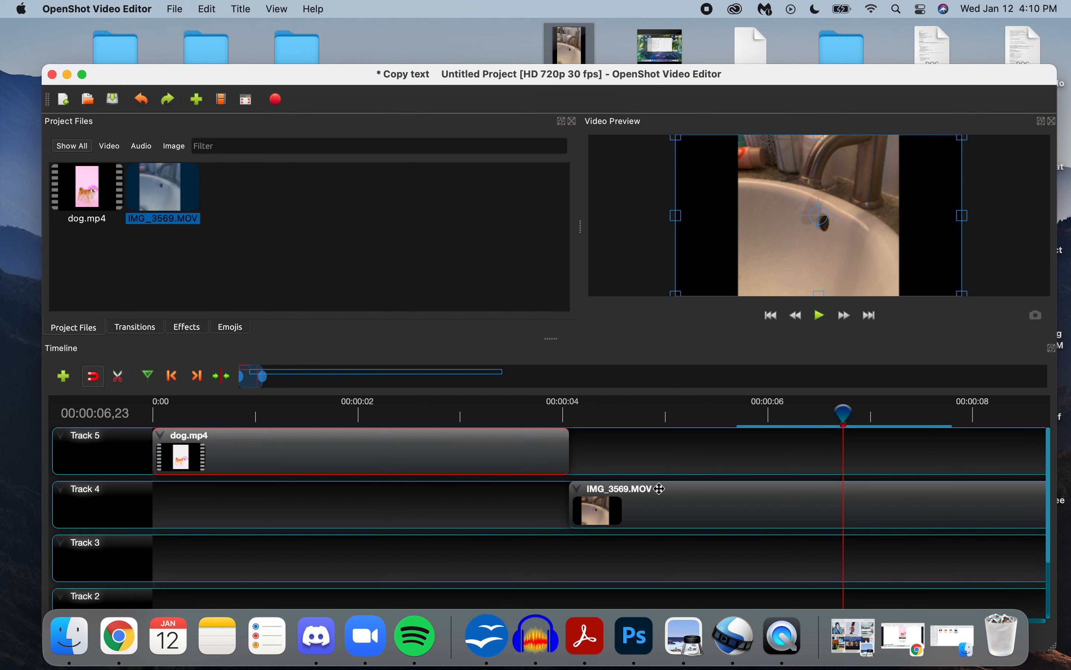
Step: Select the IMG_3569.MOV clip and scrub the playhead back to its start, then forward to about 8 seconds
{"action": "left_click", "coordinate": [661, 500]}
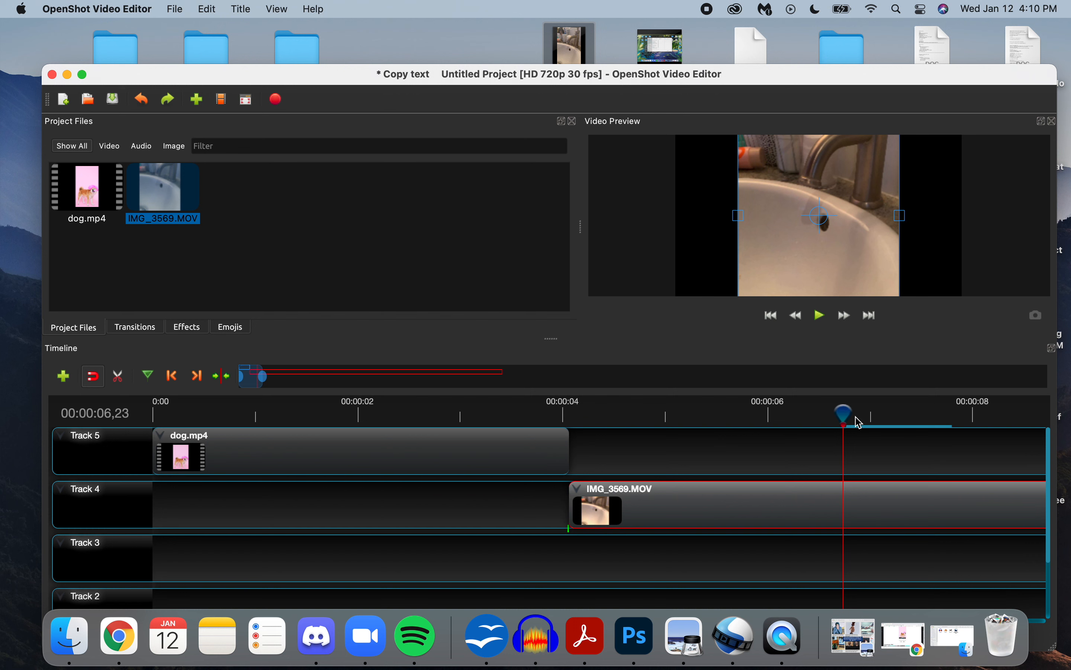
{"action": "left_click_drag", "start_coordinate": [848, 412], "coordinate": [689, 416]}
{"action": "left_click_drag", "start_coordinate": [613, 423], "coordinate": [575, 423]}
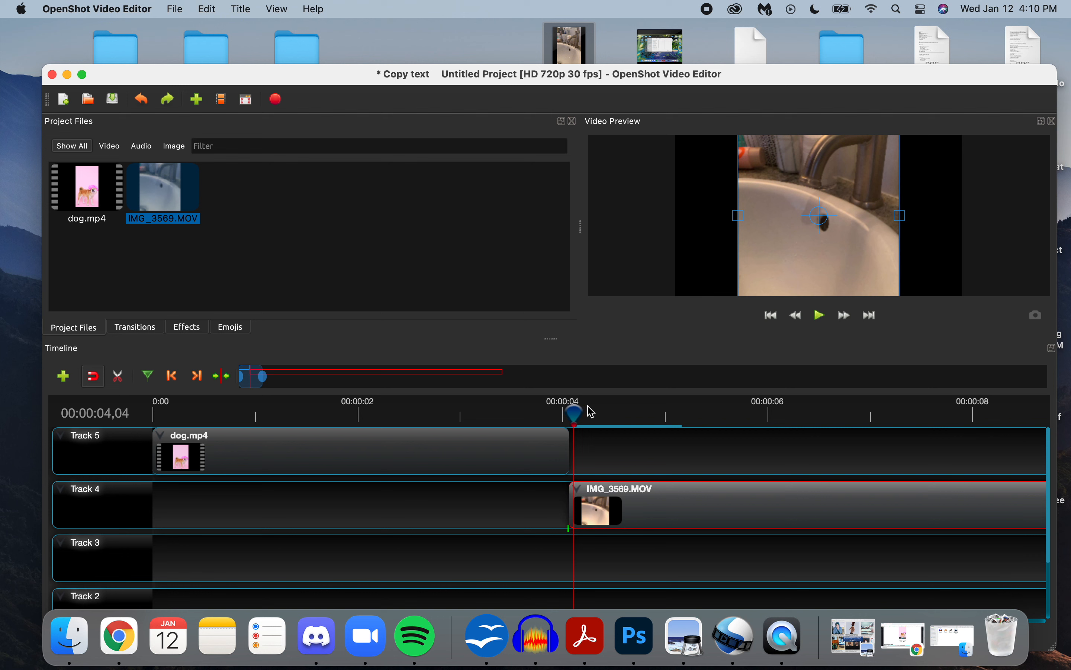
{"action": "left_click_drag", "start_coordinate": [574, 410], "coordinate": [597, 412]}
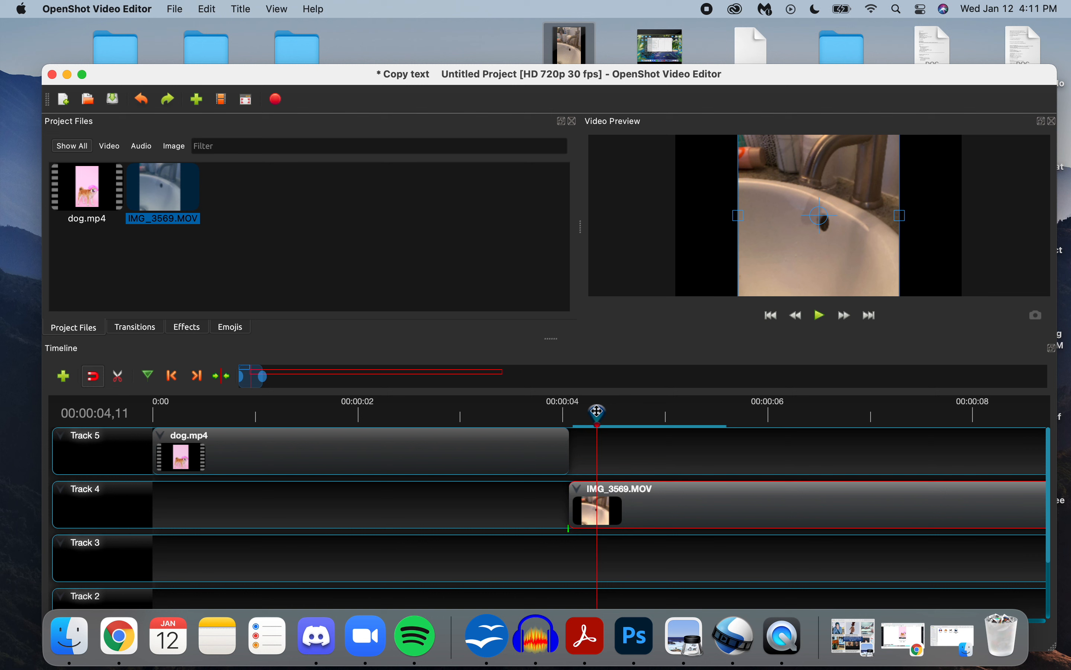
{"action": "left_click_drag", "start_coordinate": [597, 412], "coordinate": [570, 411]}
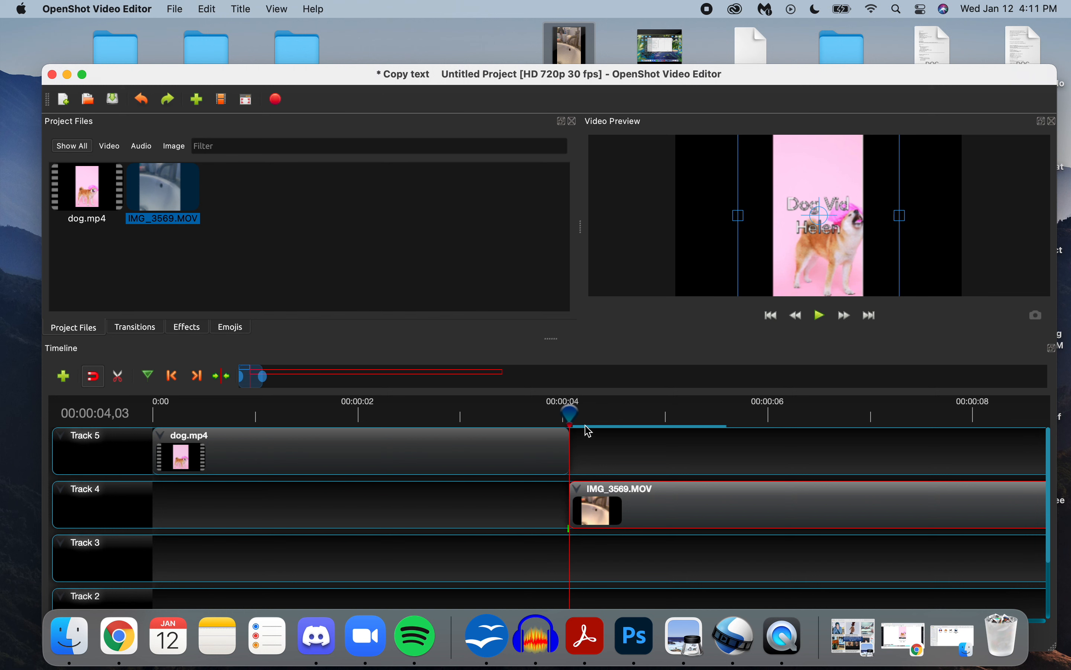
{"action": "left_click_drag", "start_coordinate": [570, 414], "coordinate": [993, 414]}
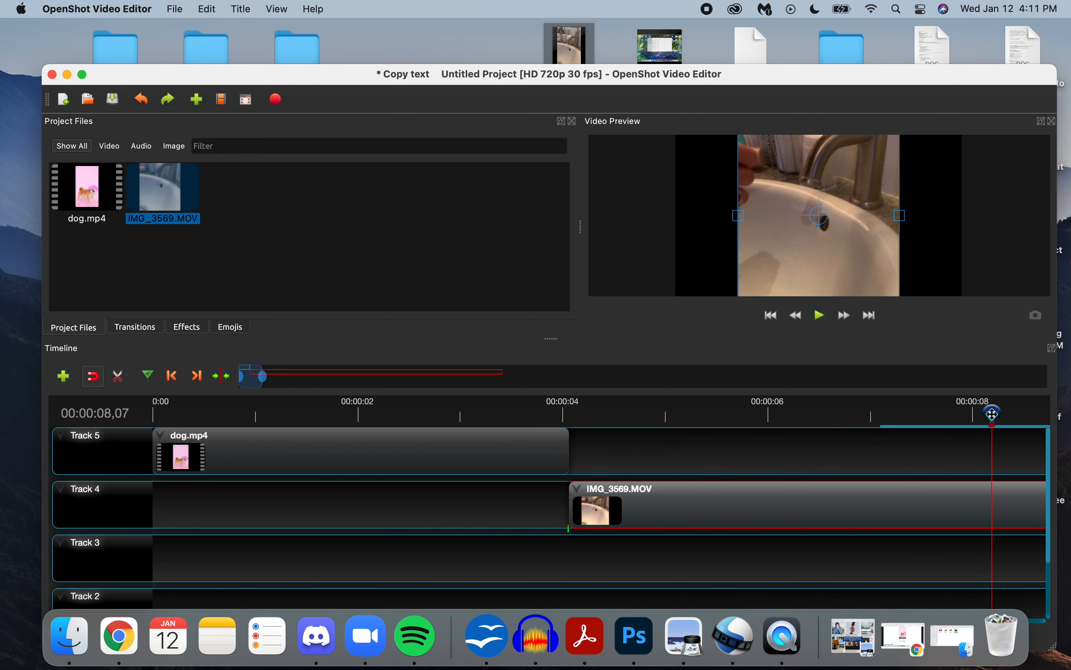
Step: Move and widen the editor window, and scrub through the opening of IMG_3569.MOV to 00:00:08,17
{"action": "left_click_drag", "start_coordinate": [741, 76], "coordinate": [648, 60]}
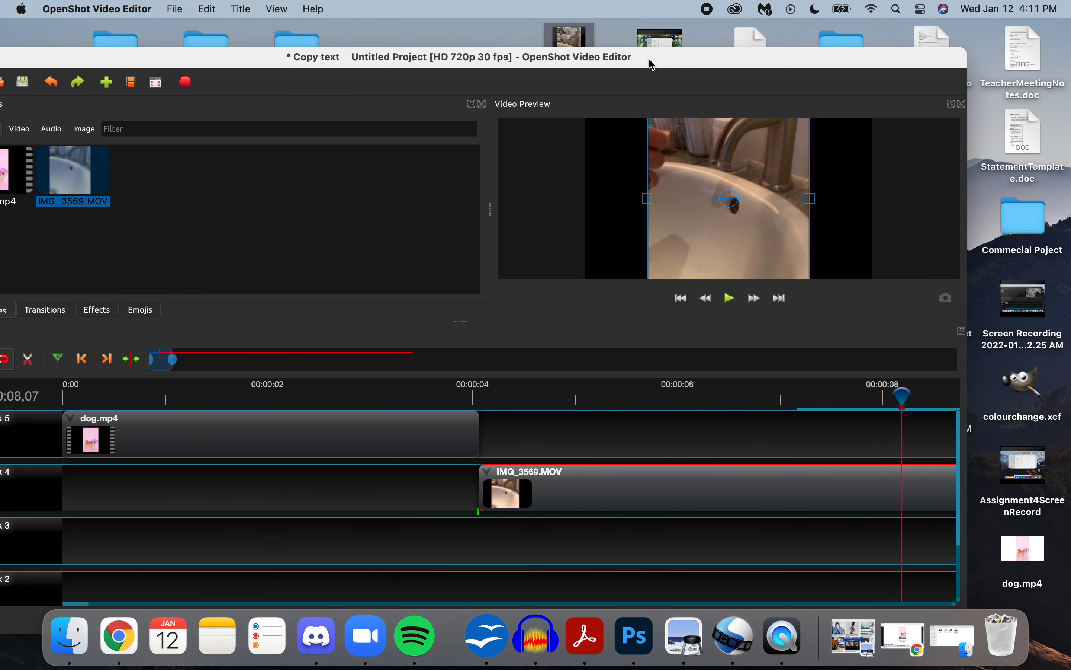
{"action": "left_click_drag", "start_coordinate": [966, 302], "coordinate": [1063, 304]}
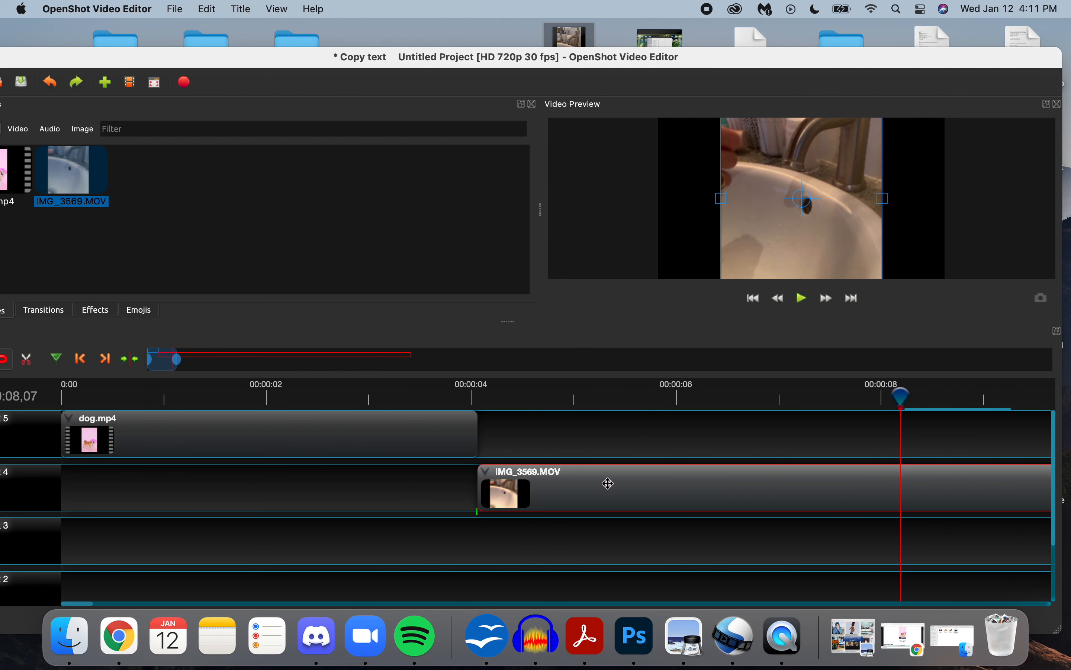
{"action": "mouse_move", "coordinate": [901, 394]}
{"action": "left_mouse_down"}
{"action": "mouse_move", "coordinate": [1023, 396]}
{"action": "mouse_move", "coordinate": [993, 411]}
{"action": "mouse_move", "coordinate": [1007, 398]}
{"action": "mouse_move", "coordinate": [1050, 396]}
{"action": "mouse_move", "coordinate": [884, 396]}
{"action": "left_mouse_up"}
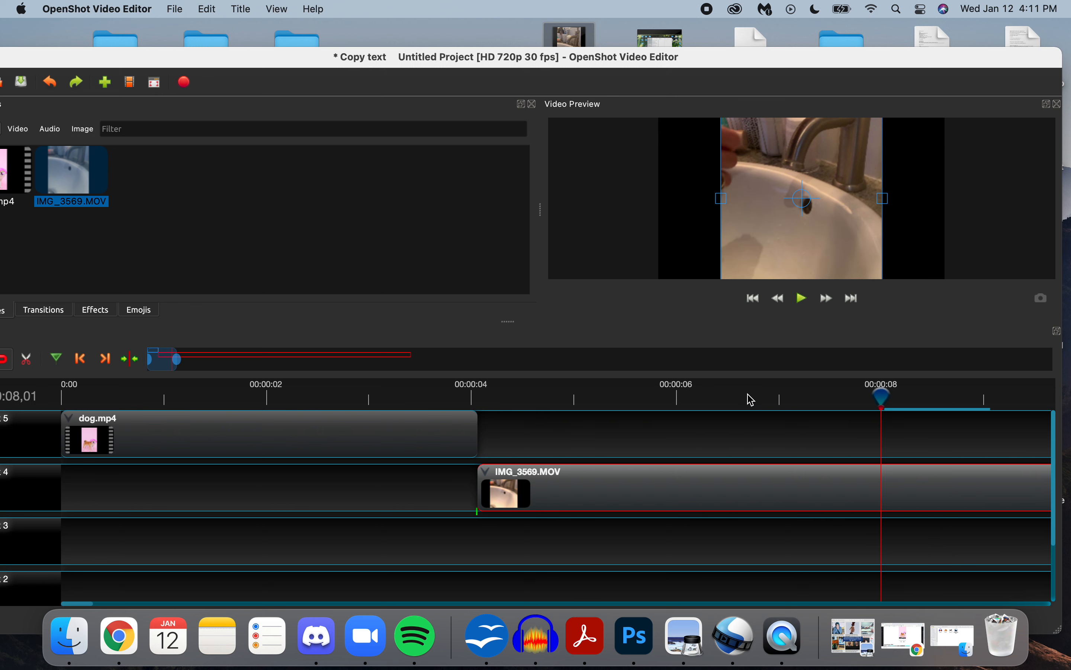
{"action": "left_click_drag", "start_coordinate": [517, 396], "coordinate": [864, 415]}
{"action": "left_click", "coordinate": [937, 393]}
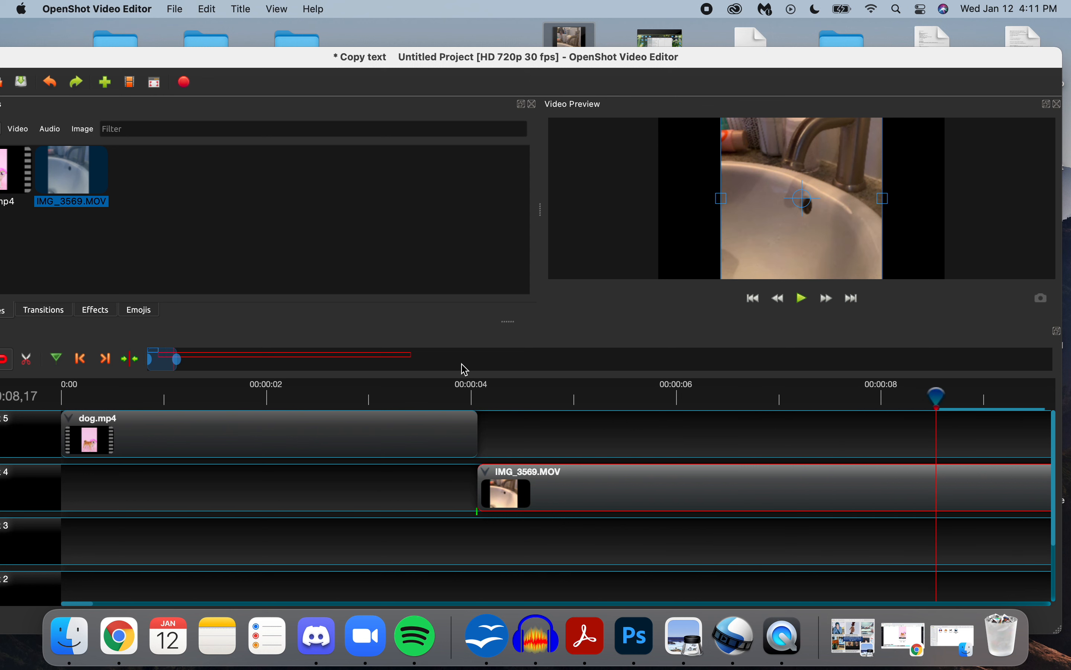
Step: Position the playhead at 00:00:26,29 in IMG_3569.MOV, where the hands are beside the running water
{"action": "left_click_drag", "start_coordinate": [176, 363], "coordinate": [238, 361]}
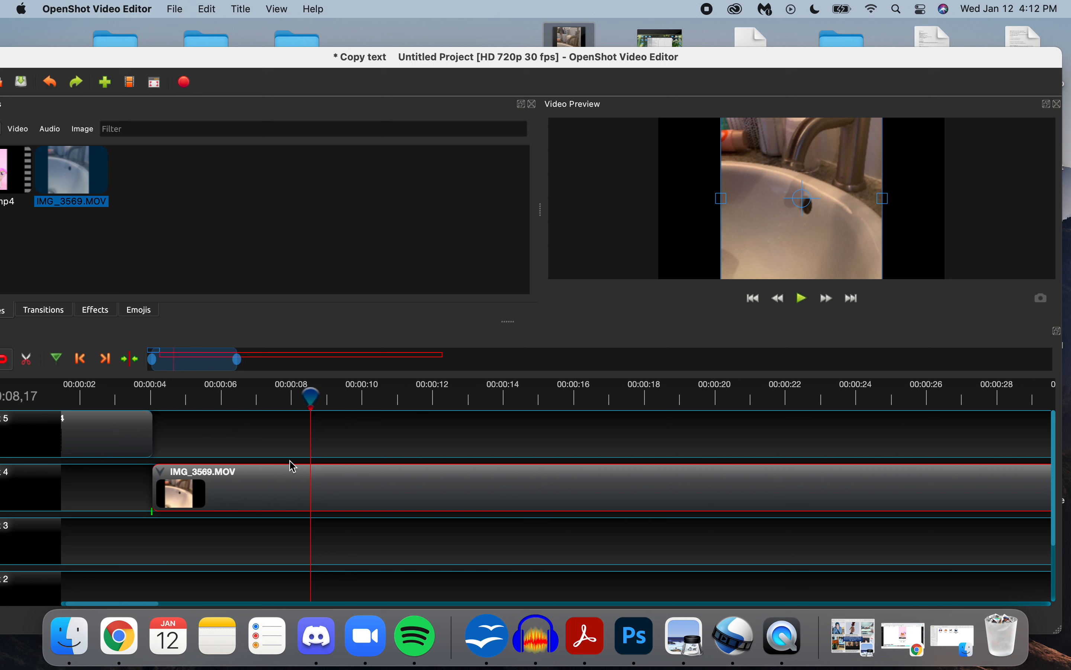
{"action": "left_click_drag", "start_coordinate": [309, 396], "coordinate": [954, 405]}
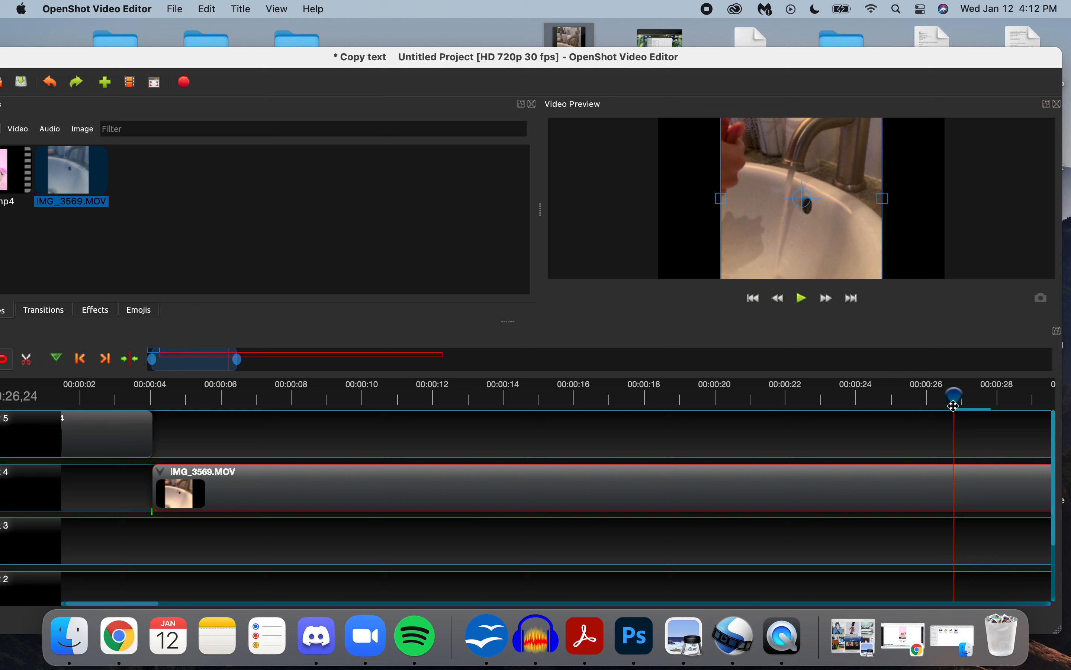
{"action": "left_click_drag", "start_coordinate": [955, 405], "coordinate": [969, 408]}
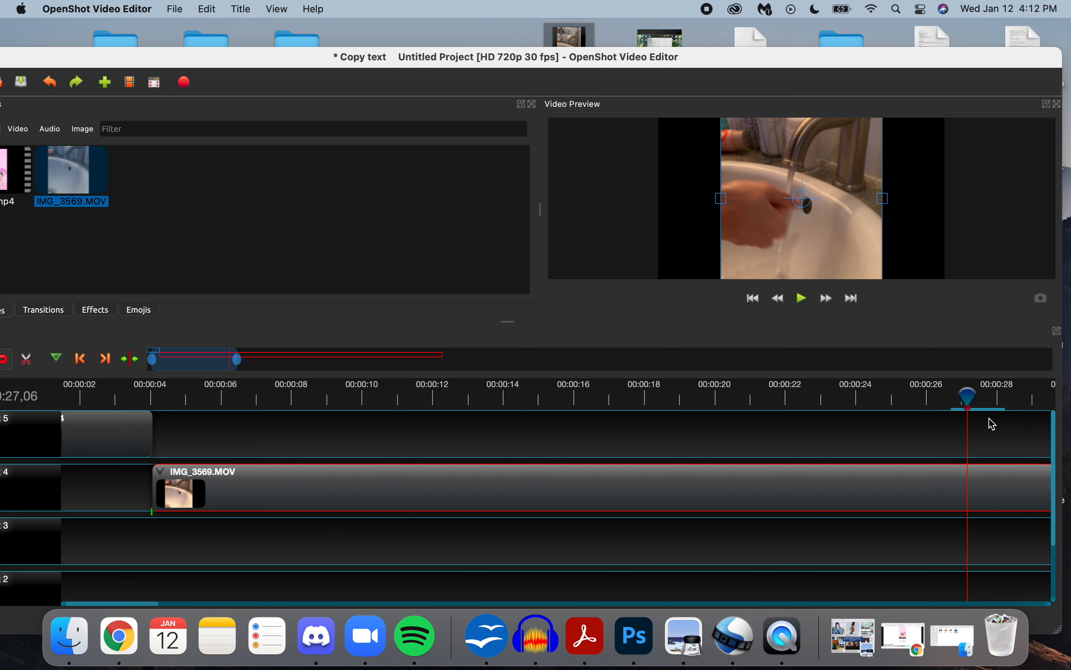
{"action": "left_click_drag", "start_coordinate": [968, 397], "coordinate": [960, 400]}
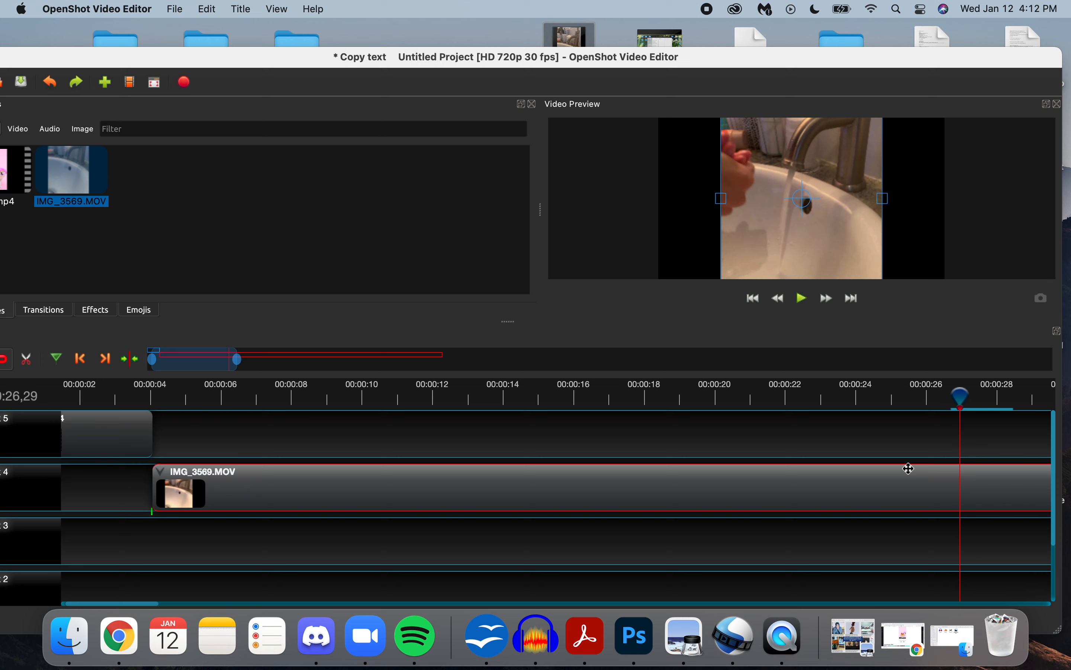
Step: Narrow and reposition the editor window so the project files, preview and timeline all fit on screen
{"action": "left_click_drag", "start_coordinate": [890, 67], "coordinate": [855, 67]}
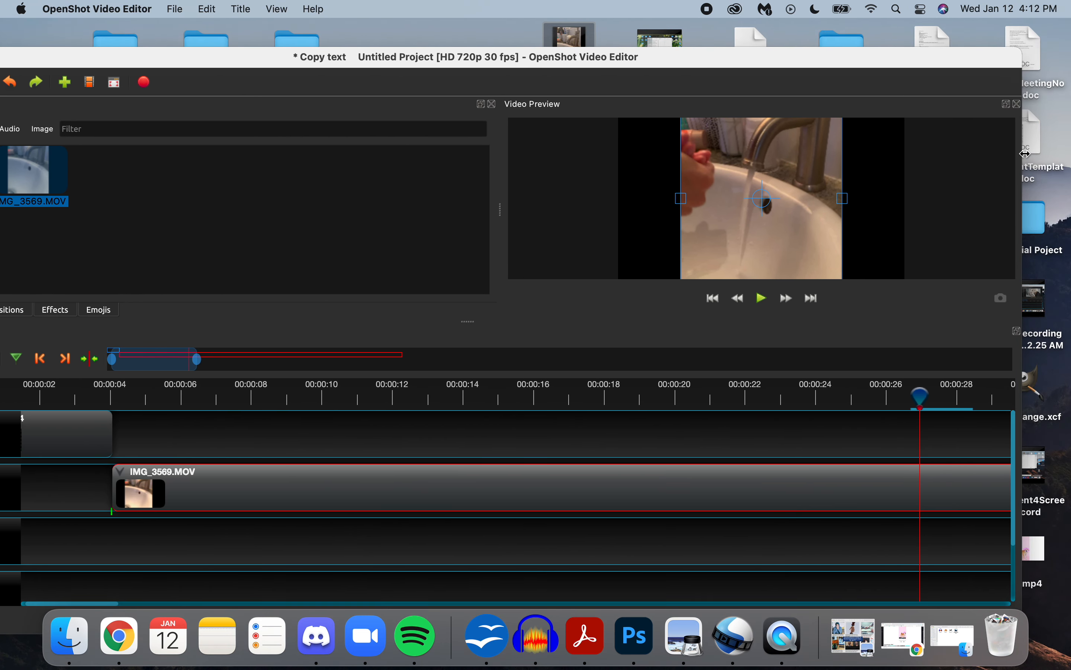
{"action": "left_click_drag", "start_coordinate": [1025, 154], "coordinate": [885, 154]}
{"action": "left_click_drag", "start_coordinate": [785, 67], "coordinate": [902, 43]}
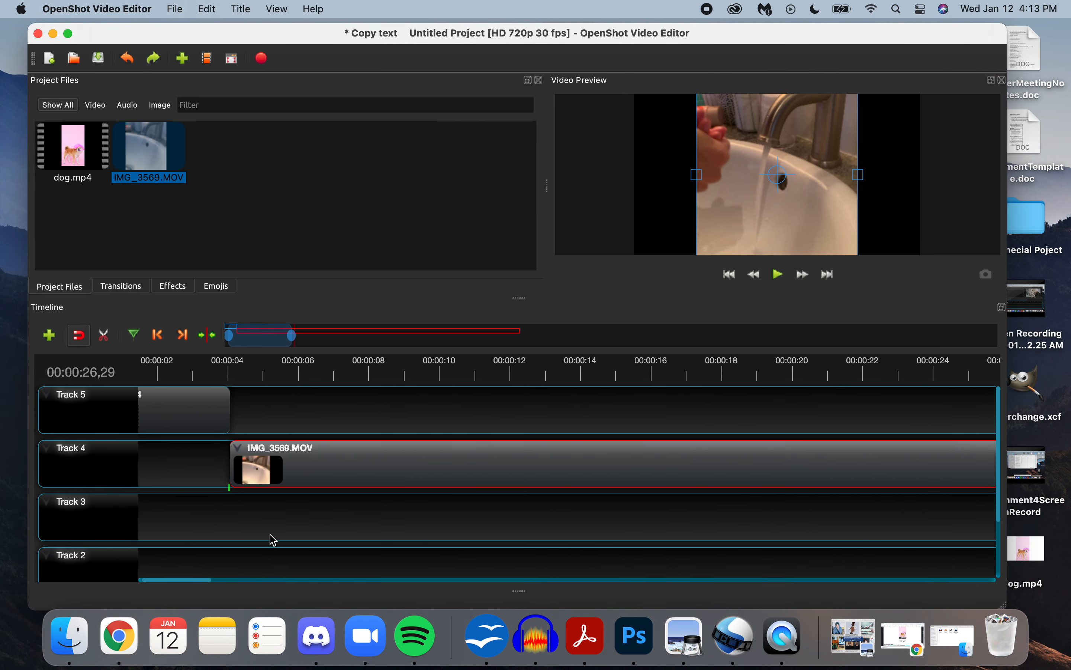
Step: Slice the IMG_3569.MOV clip on Track 4 at 00:00:26,29, keeping both sides
{"action": "mouse_move", "coordinate": [186, 585]}
{"action": "left_mouse_down"}
{"action": "mouse_move", "coordinate": [203, 581]}
{"action": "mouse_move", "coordinate": [190, 591]}
{"action": "left_mouse_up"}
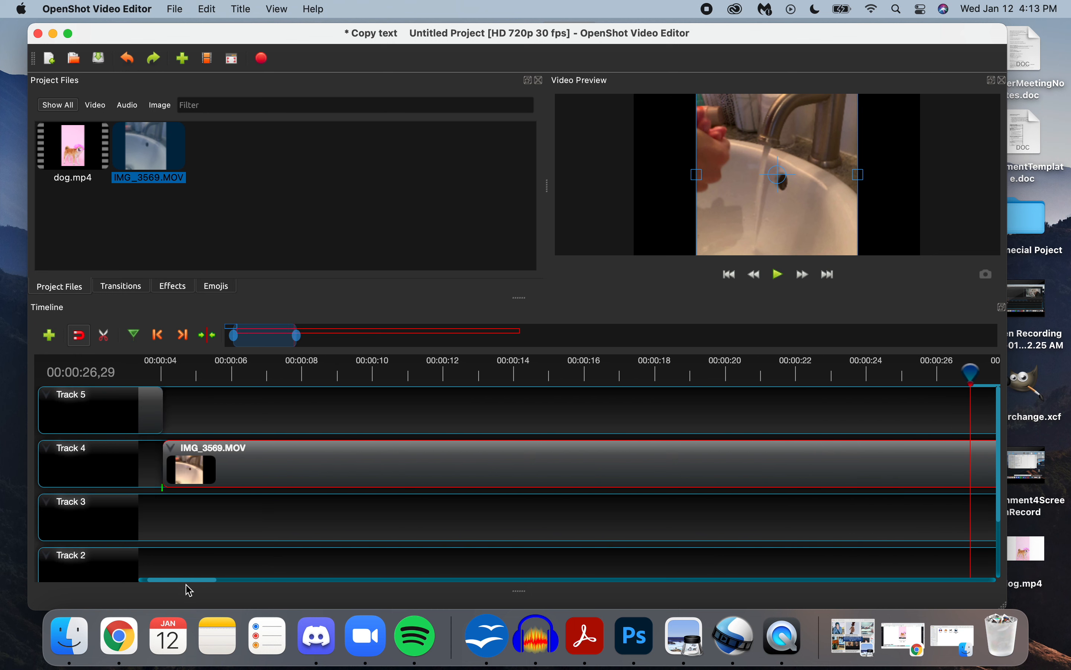
{"action": "left_click_drag", "start_coordinate": [298, 336], "coordinate": [398, 336]}
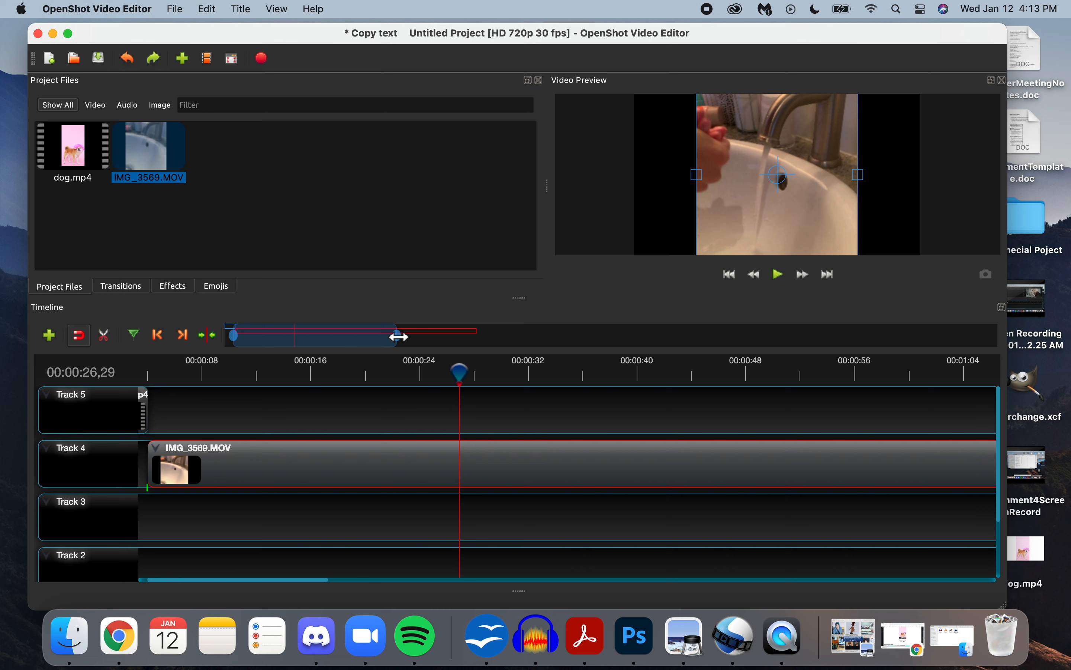
{"action": "left_click_drag", "start_coordinate": [398, 339], "coordinate": [464, 339]}
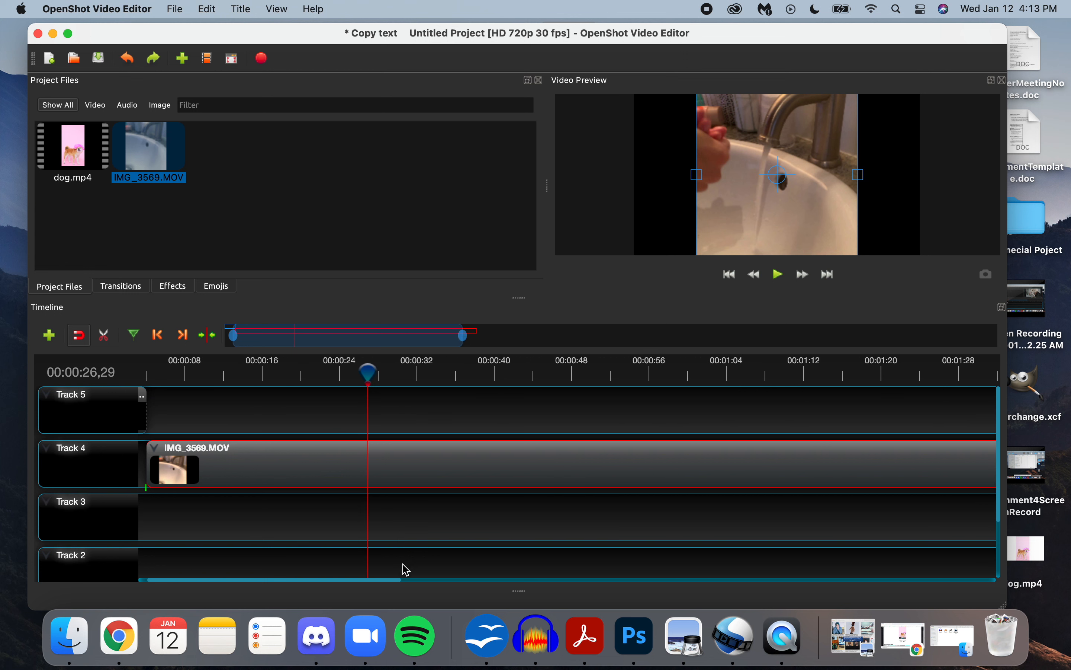
{"action": "left_click_drag", "start_coordinate": [392, 585], "coordinate": [371, 586]}
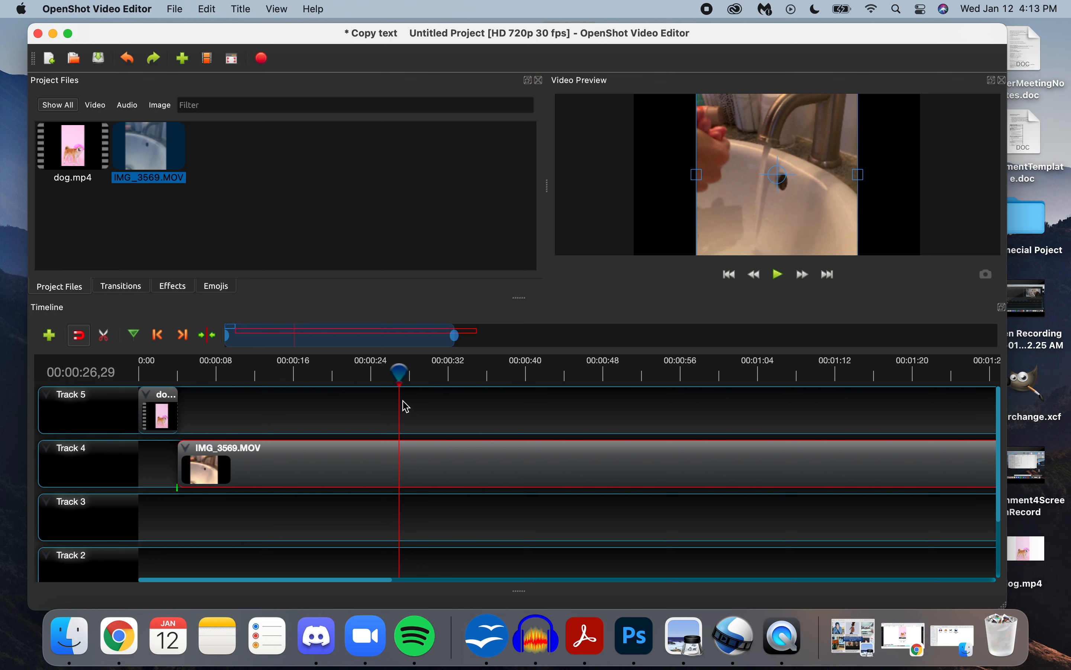
{"action": "left_click", "coordinate": [187, 449]}
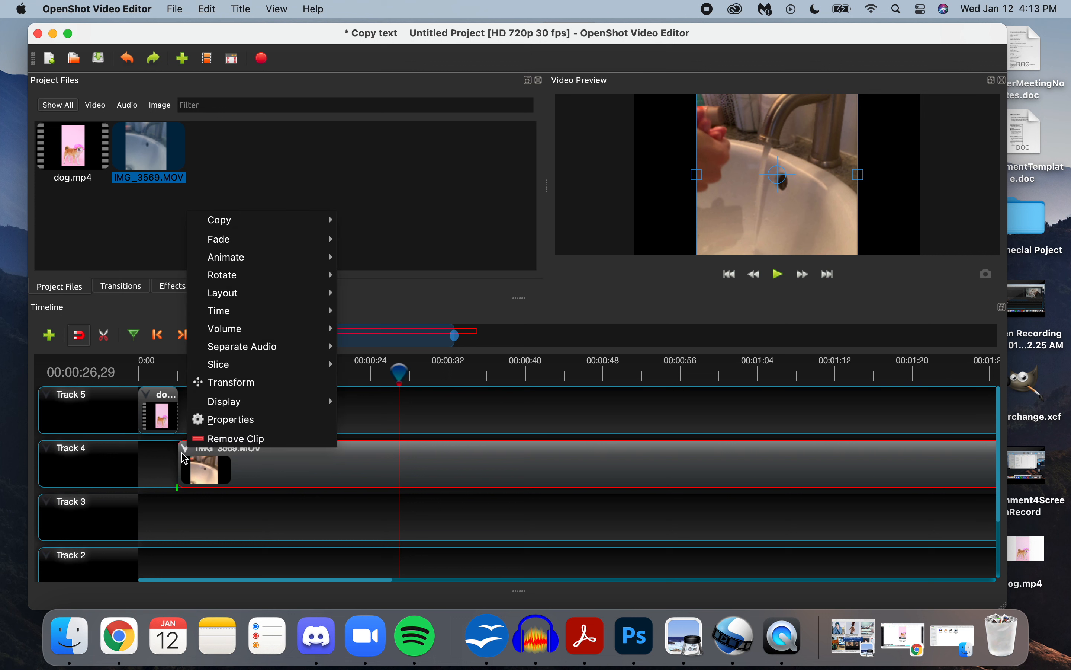
{"action": "left_click", "coordinate": [166, 473]}
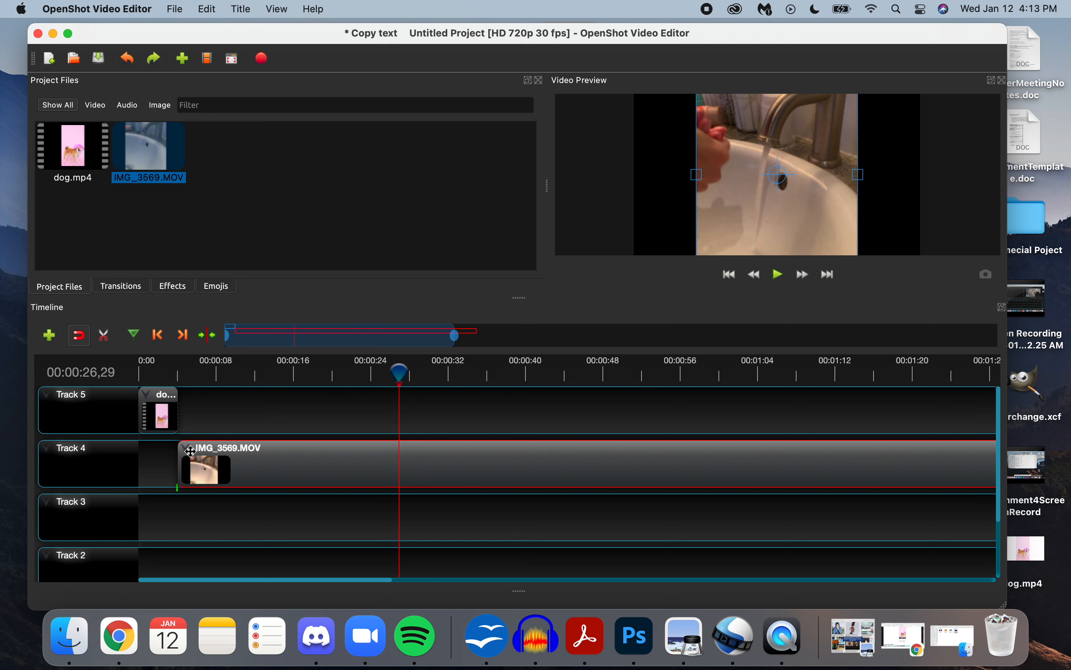
{"action": "left_click", "coordinate": [187, 449]}
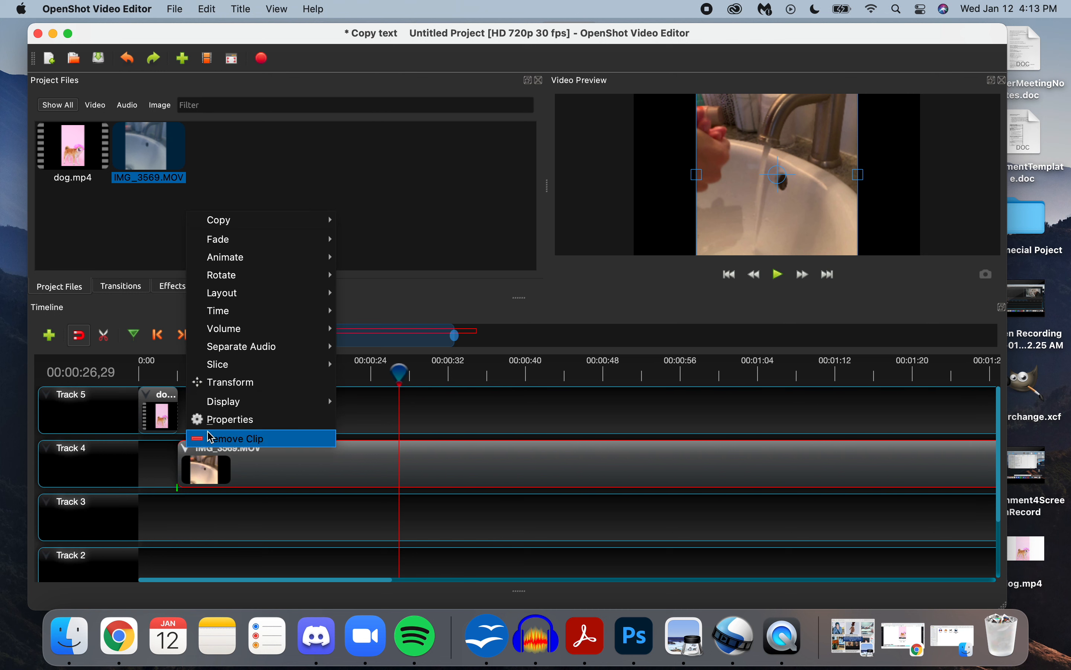
{"action": "mouse_move", "coordinate": [282, 366]}
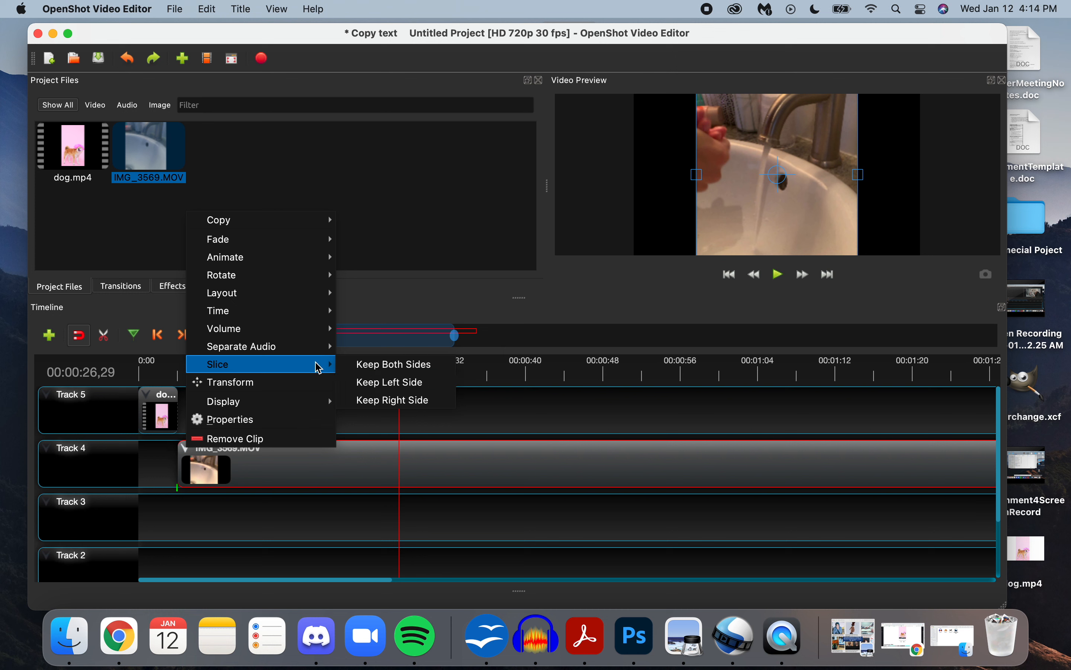
{"action": "left_click", "coordinate": [388, 365]}
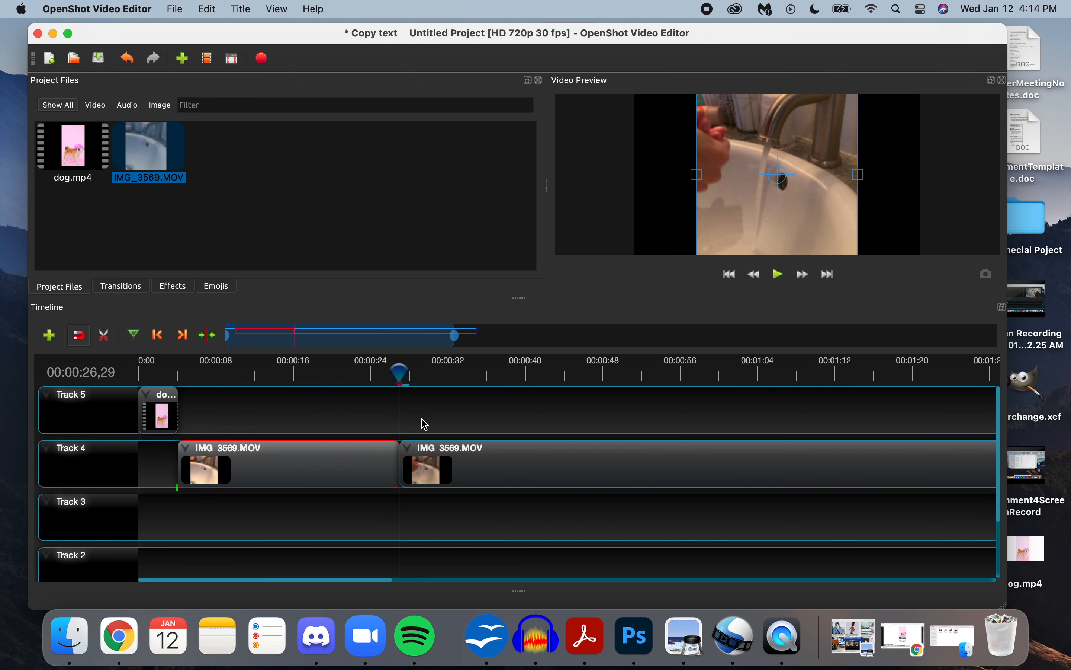
Step: Shift the second IMG_3569.MOV piece slightly later to open a gap, and remove the first piece from Track 4
{"action": "left_click_drag", "start_coordinate": [465, 464], "coordinate": [485, 463]}
{"action": "left_click_drag", "start_coordinate": [403, 374], "coordinate": [375, 374]}
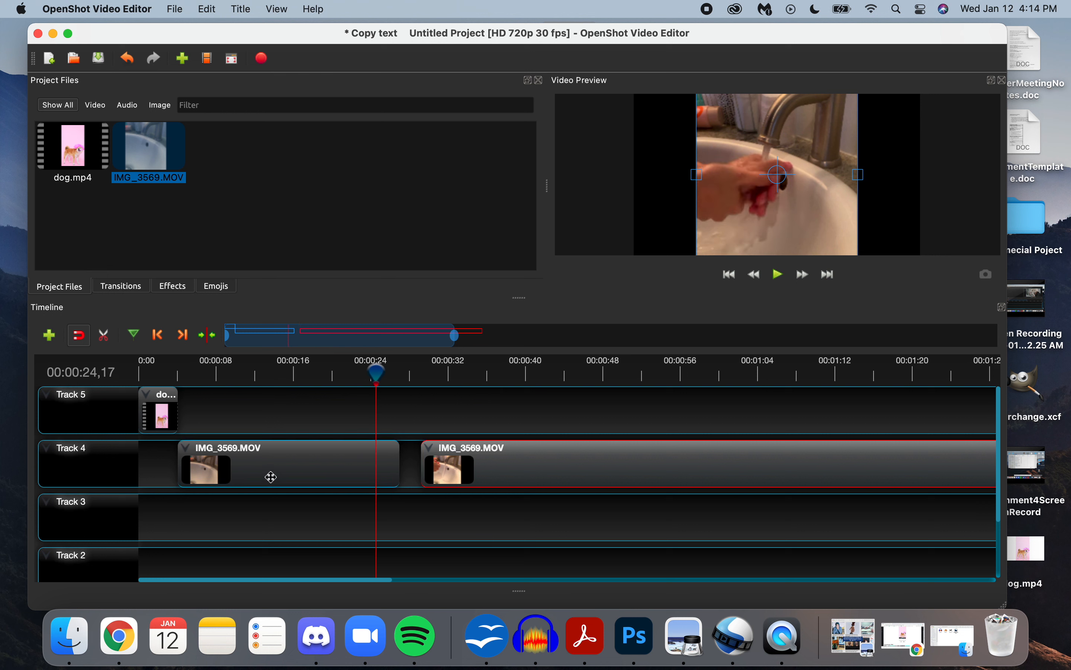
{"action": "left_click", "coordinate": [275, 455]}
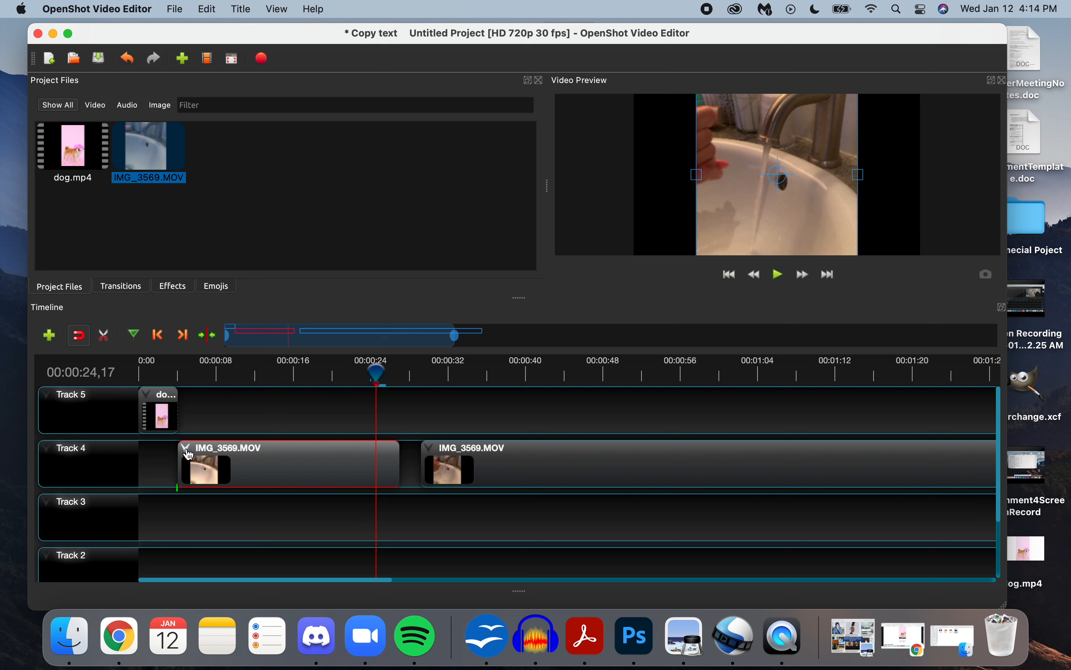
{"action": "right_click", "coordinate": [188, 453]}
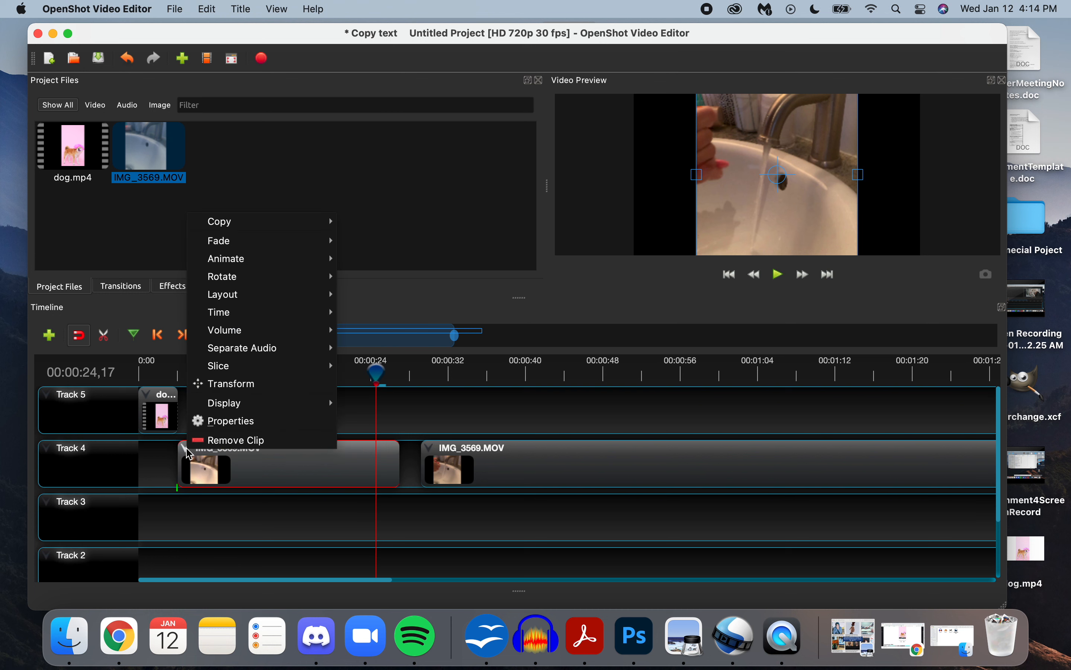
{"action": "left_click", "coordinate": [220, 439]}
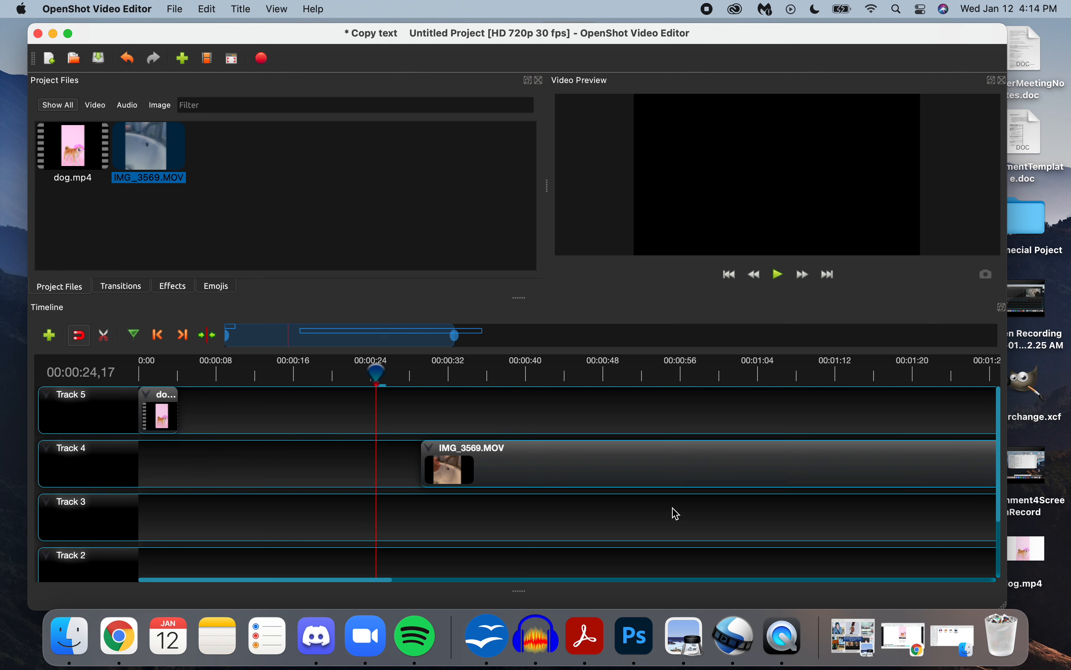
Step: Move the remaining IMG_3569.MOV piece back to start where dog.mp4 ends, and play across the transition
{"action": "left_click_drag", "start_coordinate": [666, 470], "coordinate": [426, 483]}
{"action": "left_click_drag", "start_coordinate": [380, 374], "coordinate": [304, 374]}
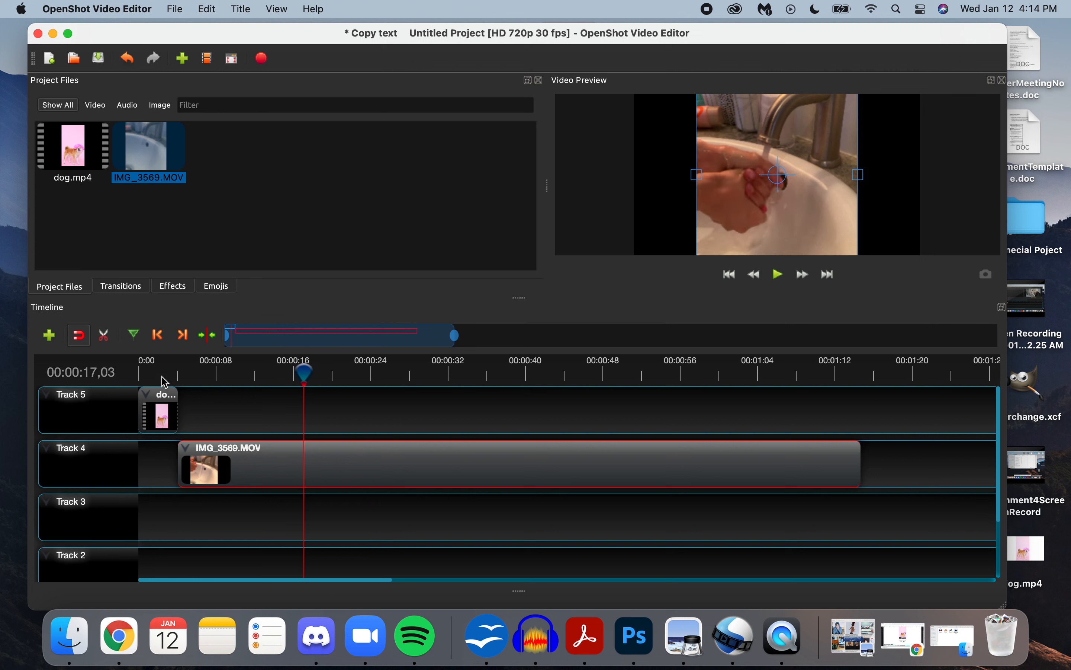
{"action": "left_click", "coordinate": [163, 378]}
{"action": "left_click", "coordinate": [780, 275]}
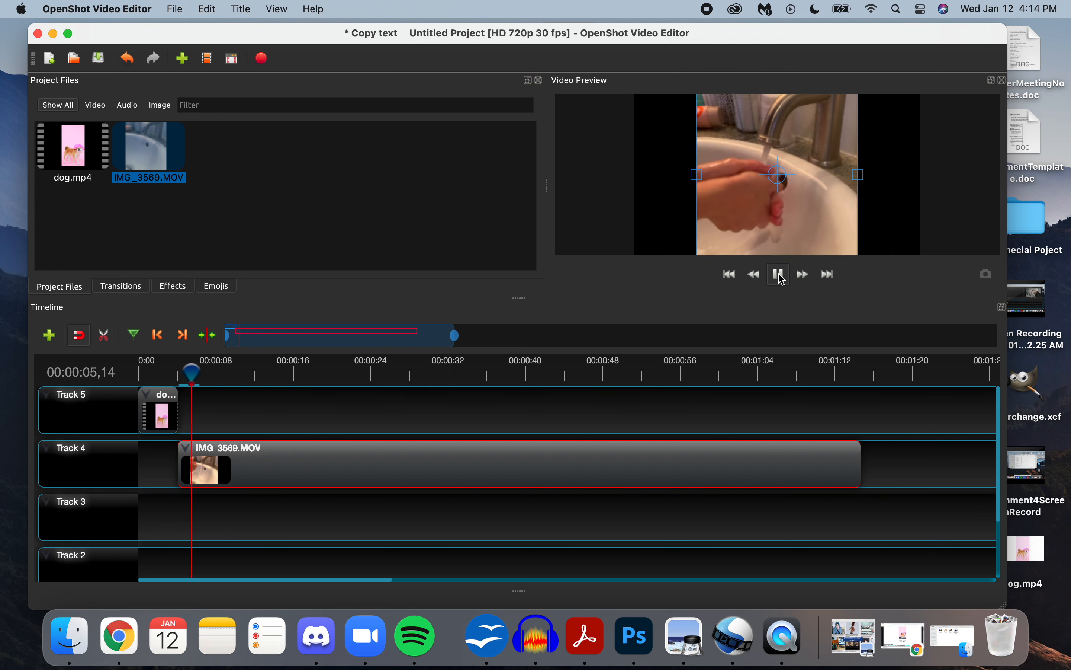
{"action": "left_click", "coordinate": [779, 276]}
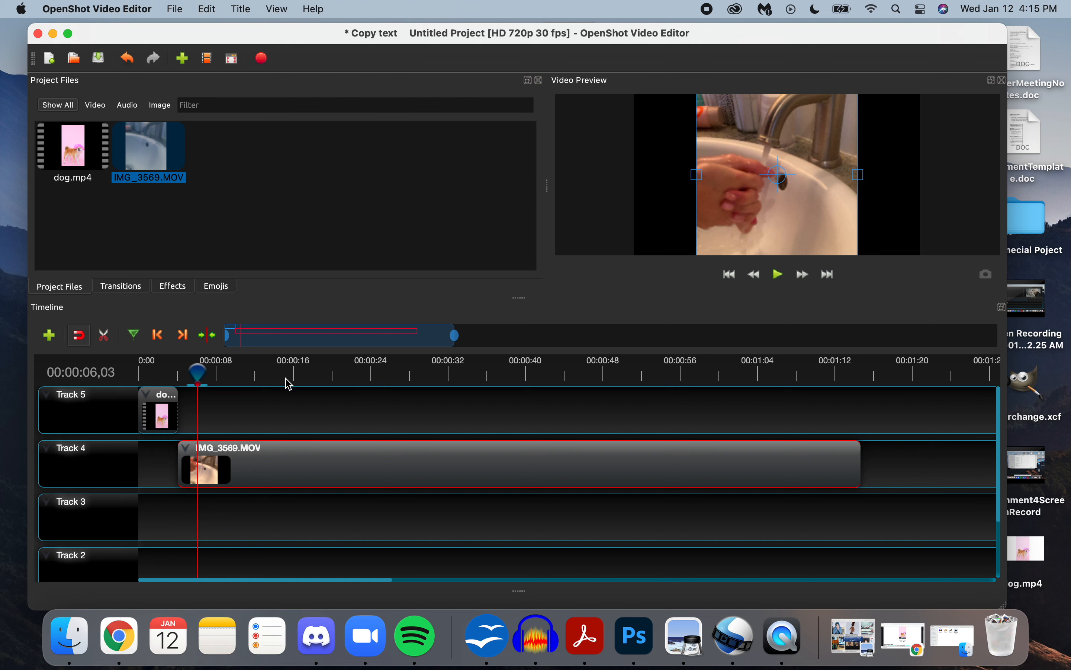
Step: Slice the IMG_3569.MOV clip at 00:00:23,17, keeping both sides
{"action": "left_click_drag", "start_coordinate": [198, 374], "coordinate": [367, 372]}
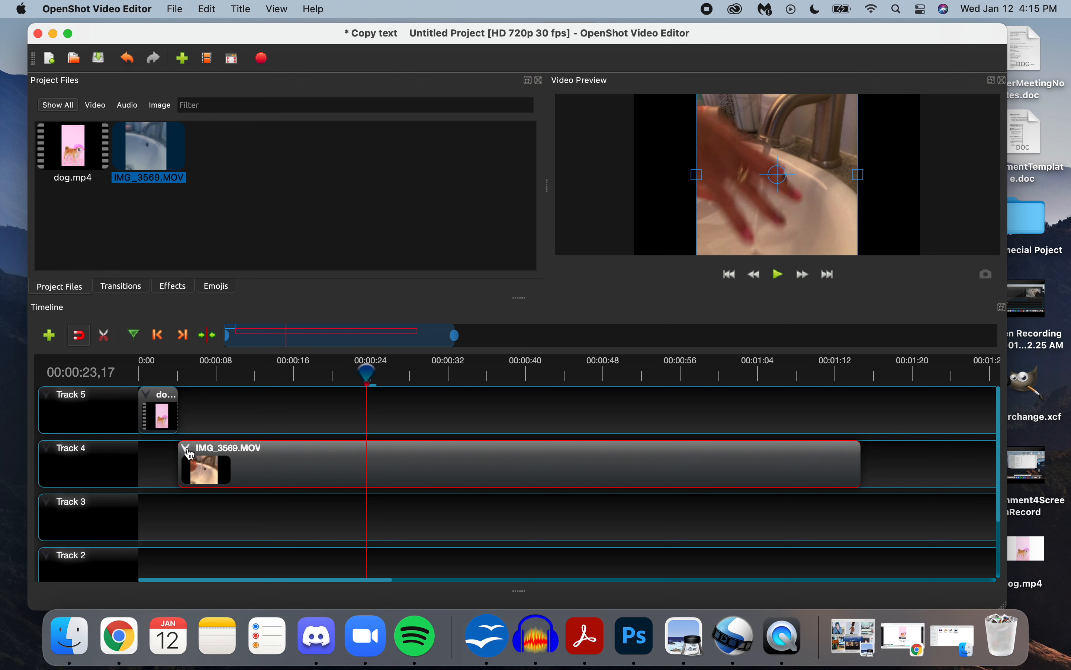
{"action": "left_click", "coordinate": [186, 448]}
{"action": "mouse_move", "coordinate": [306, 367]}
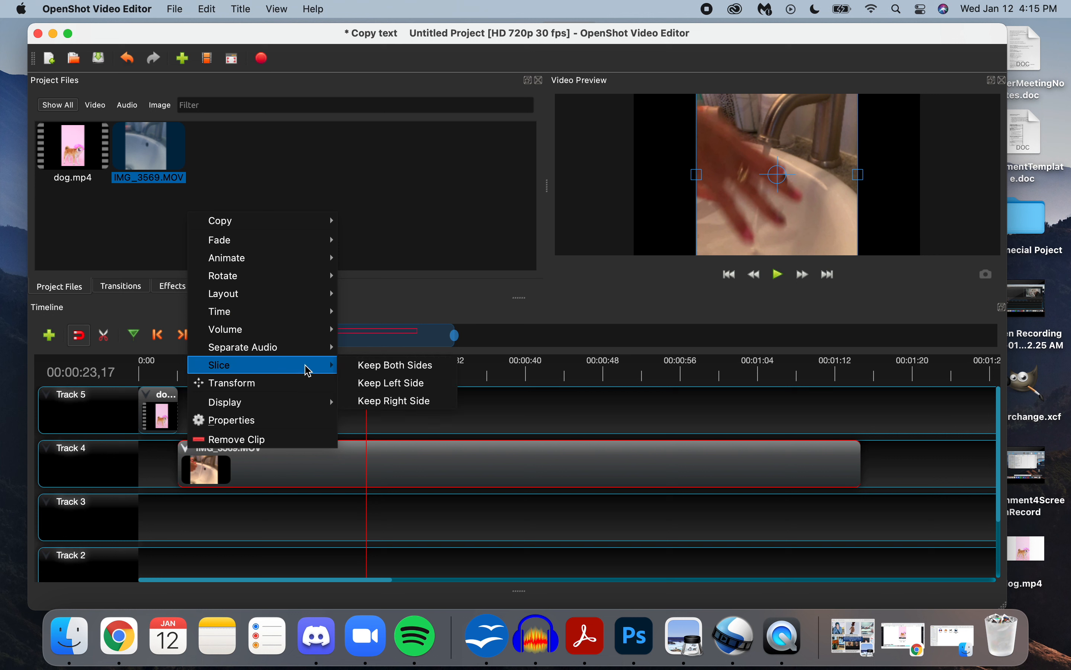
{"action": "left_click", "coordinate": [396, 374]}
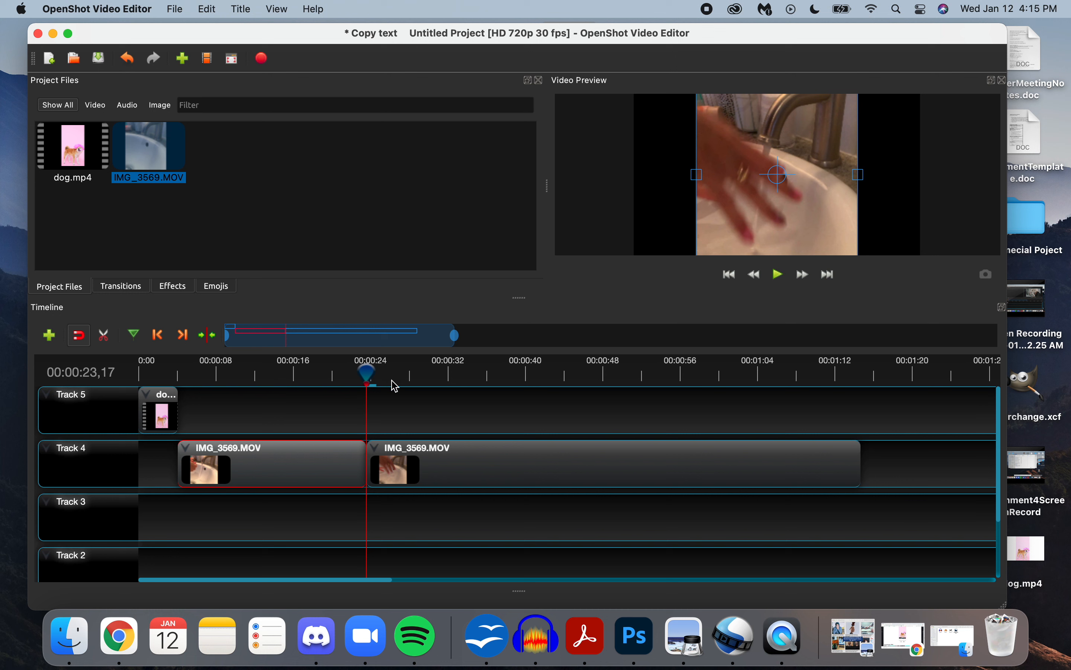
Step: Slice the second IMG_3569.MOV piece at 00:00:45,23, where the hand sanitizer bottle appears, keeping both sides
{"action": "left_click_drag", "start_coordinate": [366, 376], "coordinate": [395, 376]}
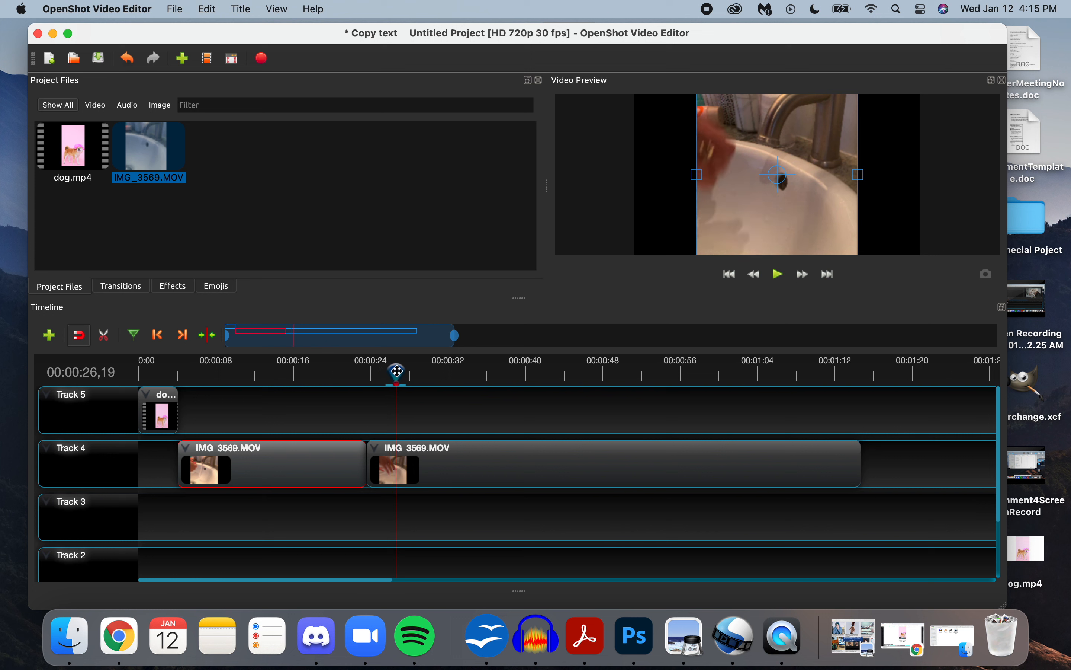
{"action": "left_click_drag", "start_coordinate": [398, 374], "coordinate": [582, 383]}
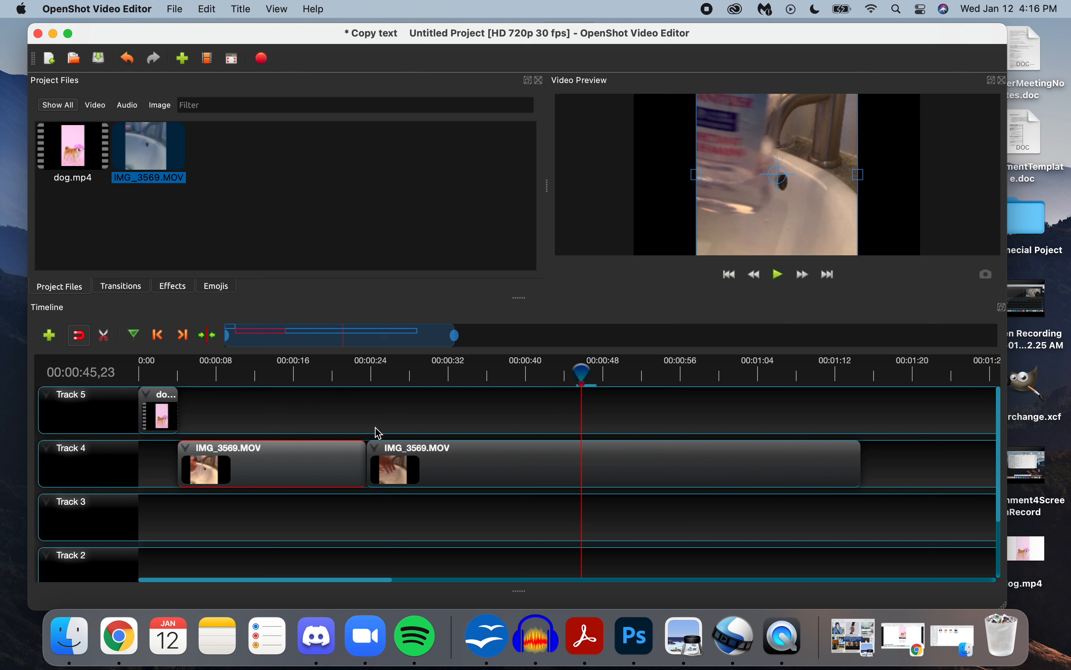
{"action": "right_click", "coordinate": [374, 448]}
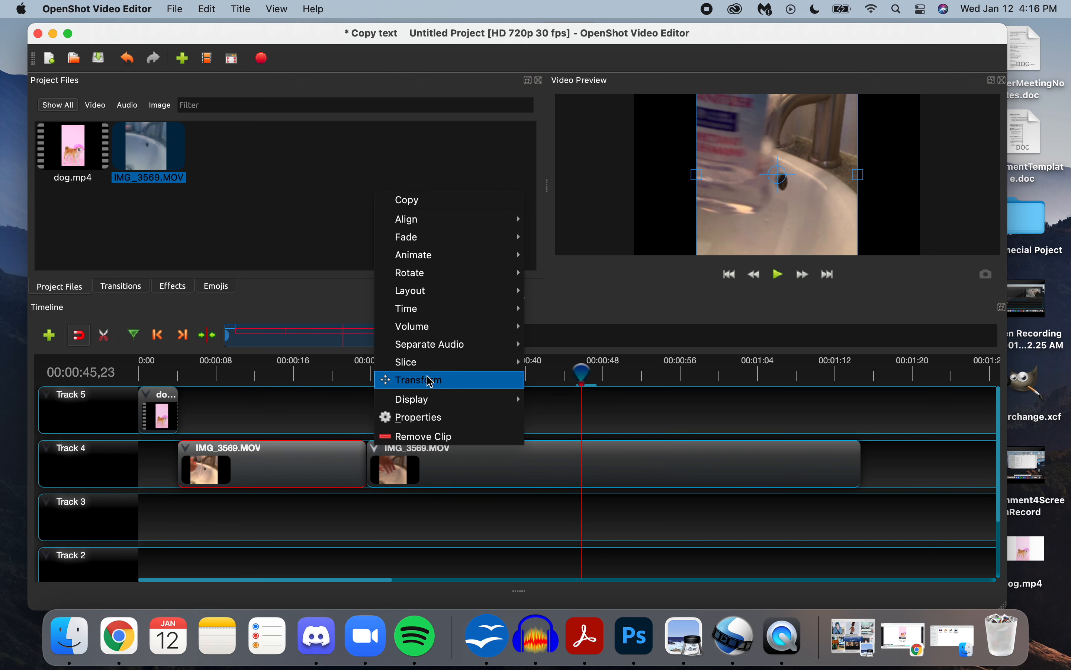
{"action": "mouse_move", "coordinate": [440, 374]}
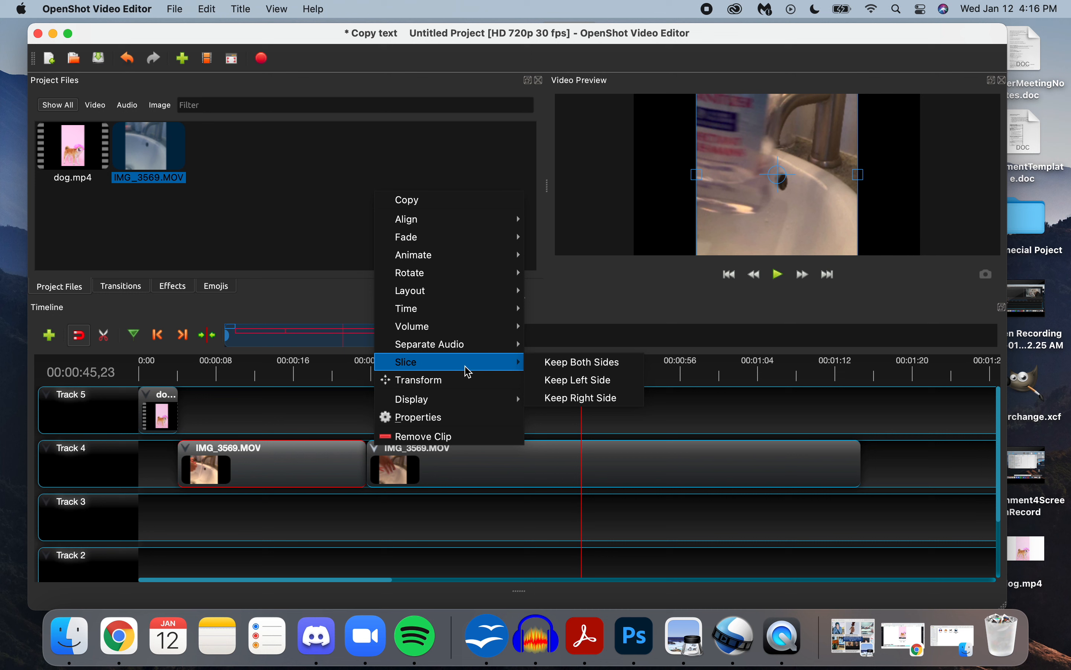
{"action": "left_click", "coordinate": [548, 370]}
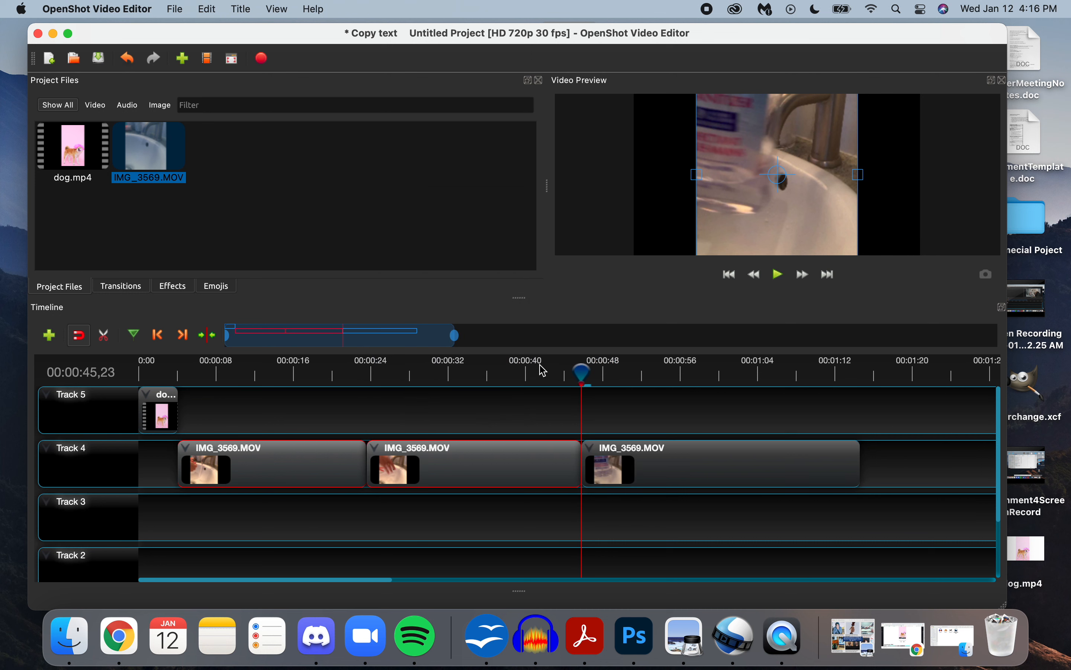
Step: Check the three IMG_3569.MOV pieces and remove the middle one from Track 4
{"action": "left_click", "coordinate": [636, 462]}
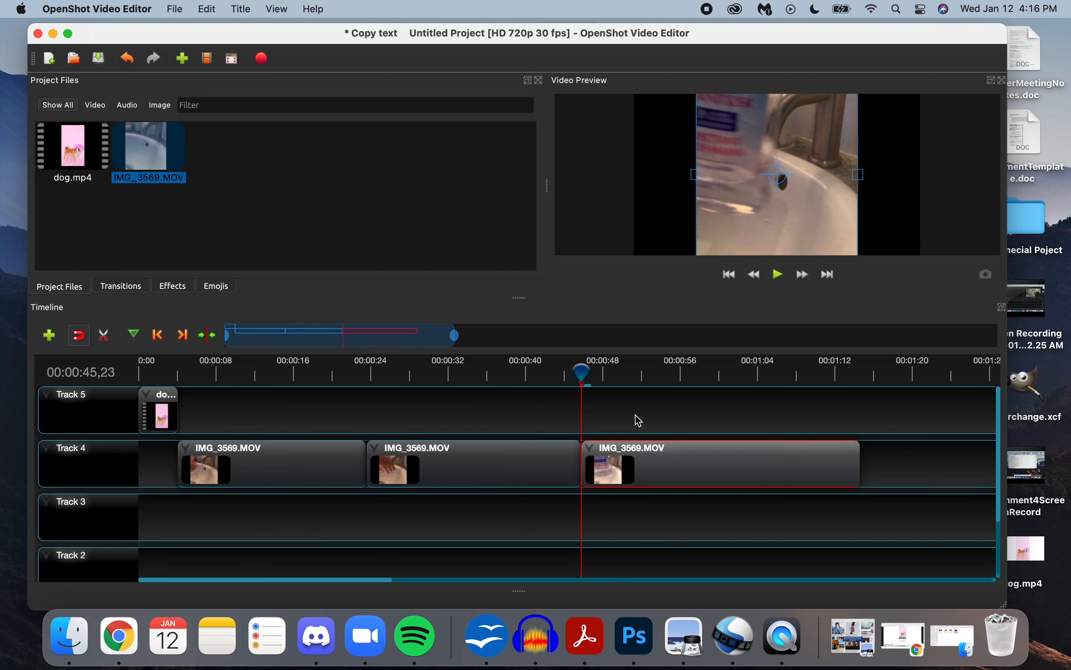
{"action": "left_click", "coordinate": [329, 470]}
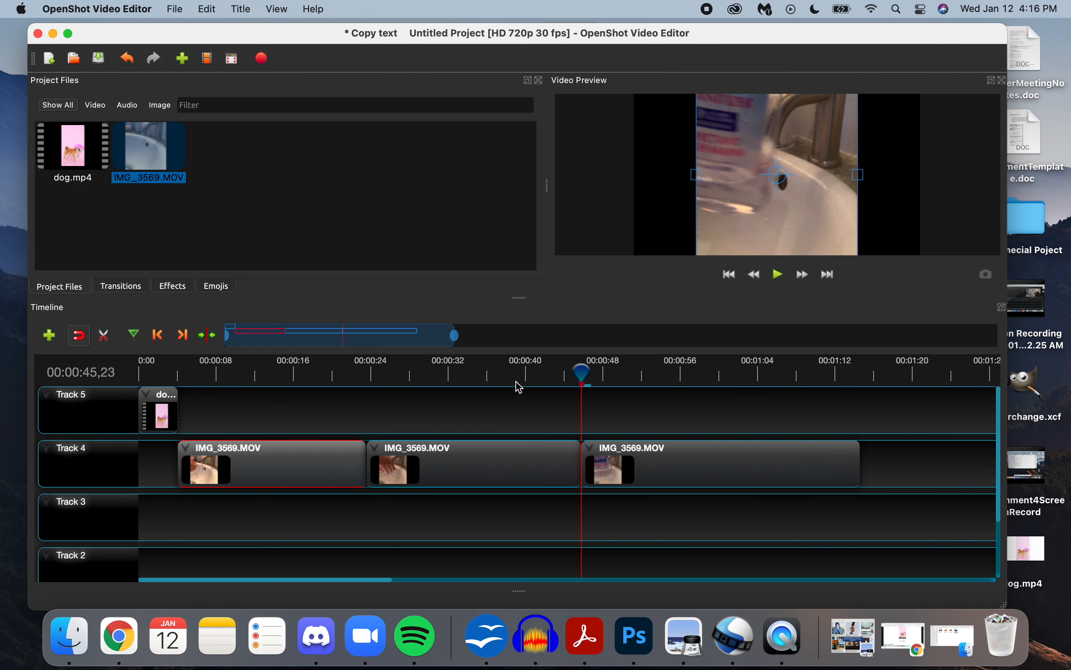
{"action": "left_click_drag", "start_coordinate": [579, 369], "coordinate": [604, 365]}
{"action": "left_click", "coordinate": [461, 462]}
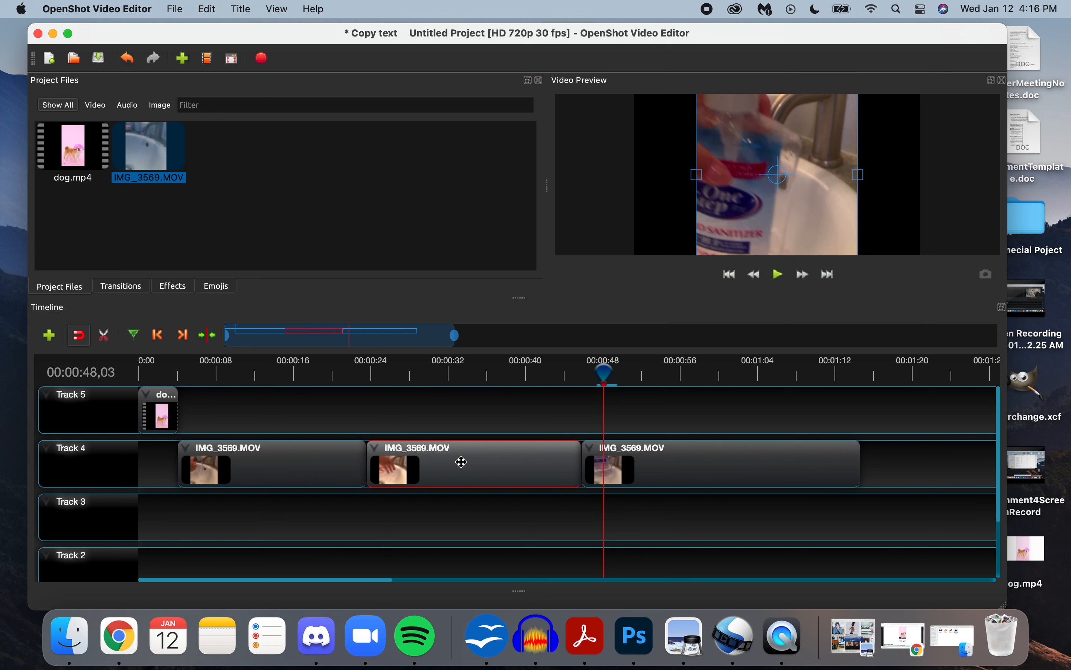
{"action": "left_click_drag", "start_coordinate": [609, 378], "coordinate": [410, 372]}
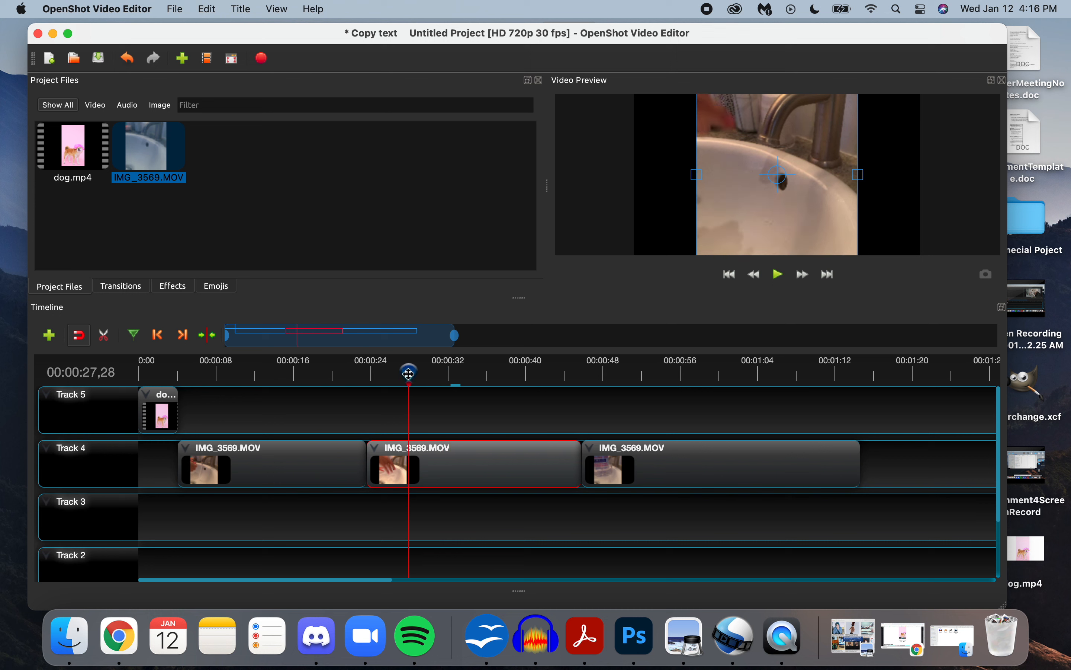
{"action": "right_click", "coordinate": [376, 456]}
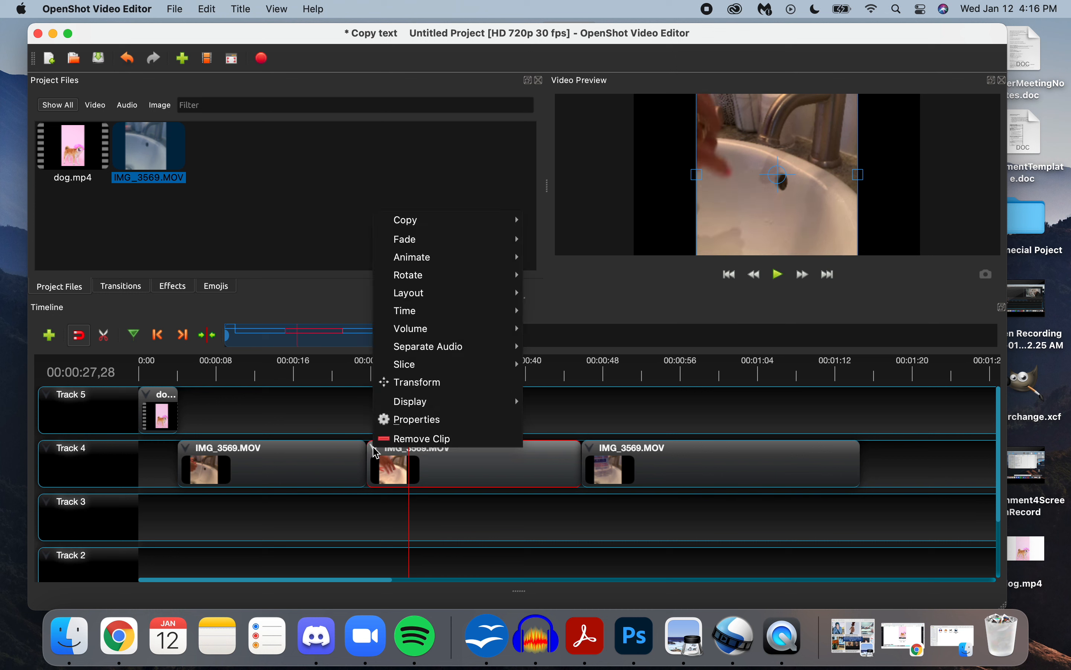
{"action": "left_click", "coordinate": [411, 439]}
Step: Move the last IMG_3569.MOV piece against the end of the first, and play the edit from the end of dog.mp4
{"action": "left_click_drag", "start_coordinate": [654, 458], "coordinate": [438, 470]}
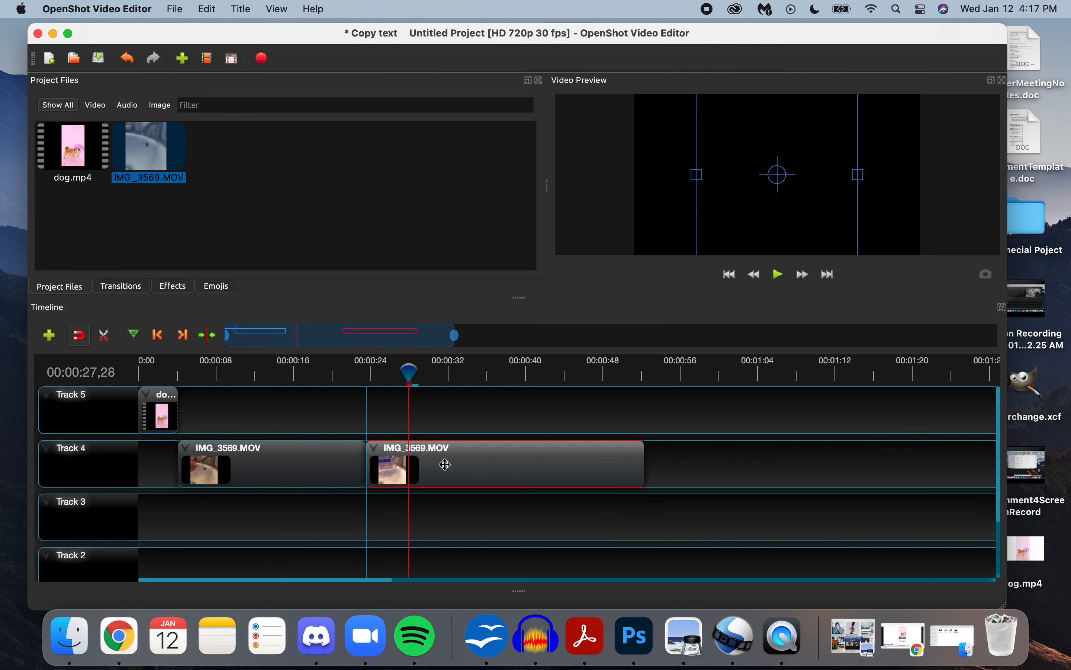
{"action": "left_click_drag", "start_coordinate": [413, 374], "coordinate": [376, 377]}
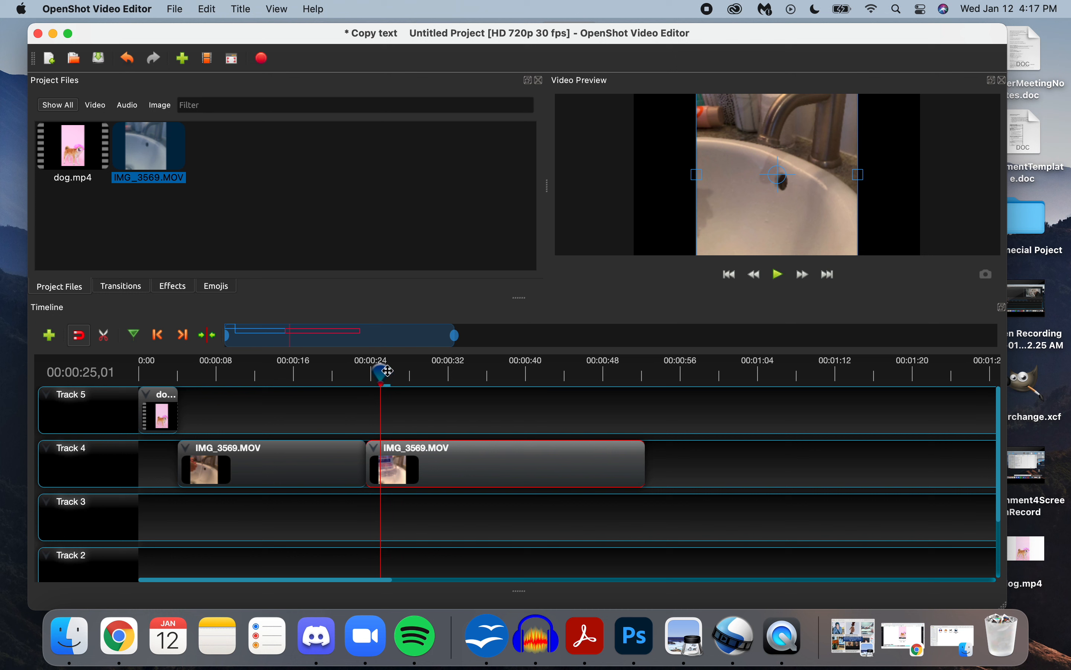
{"action": "left_click", "coordinate": [175, 372]}
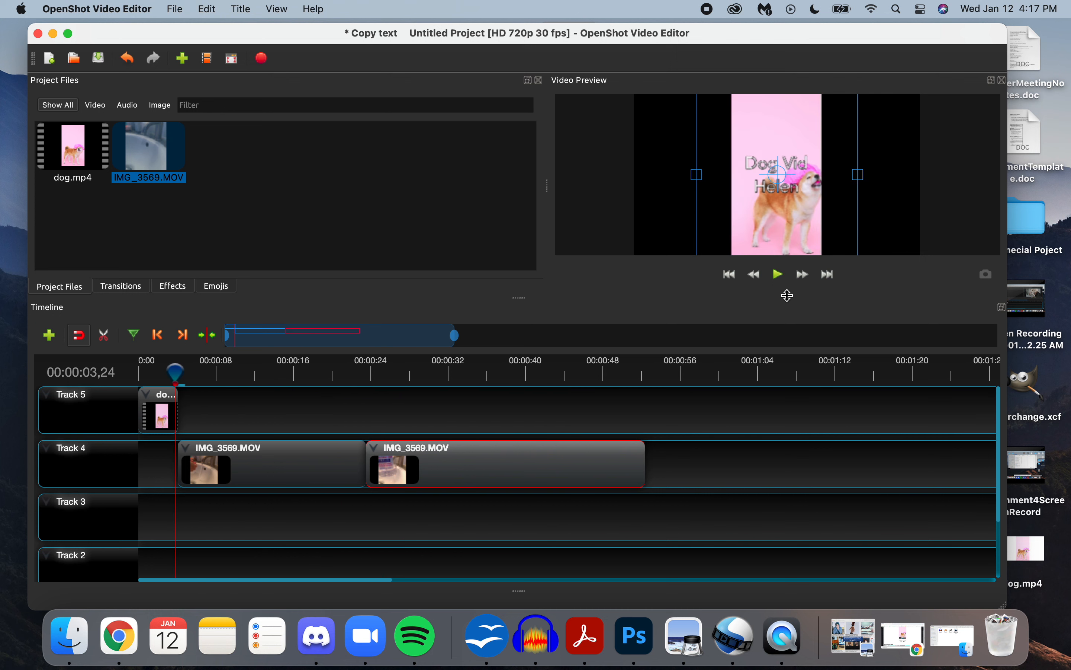
{"action": "left_click", "coordinate": [780, 276]}
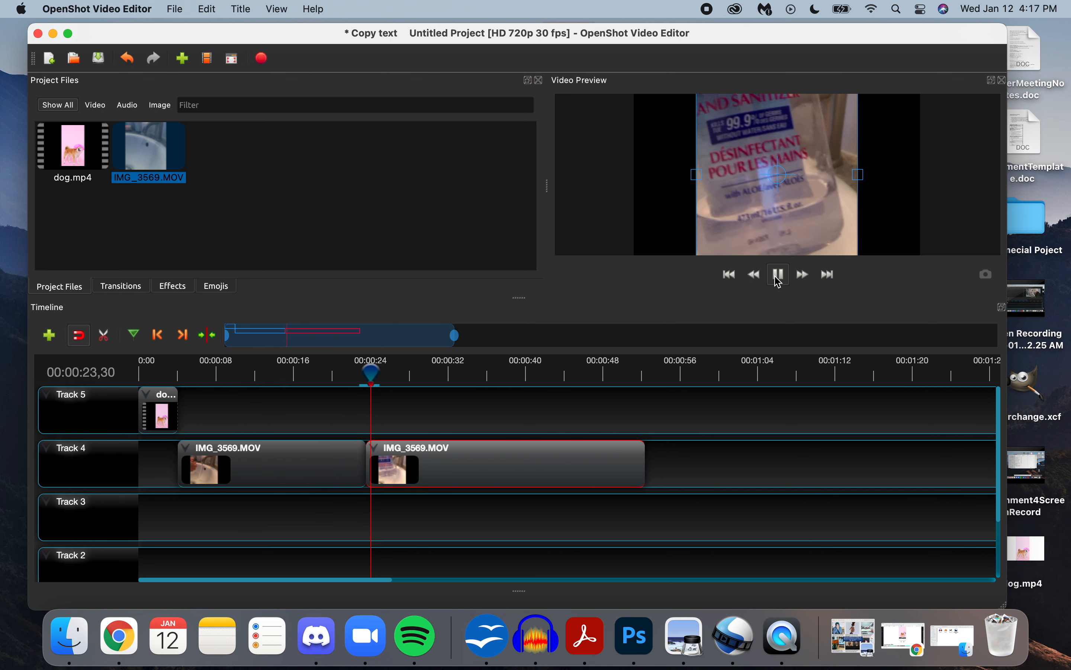
{"action": "left_click", "coordinate": [780, 280]}
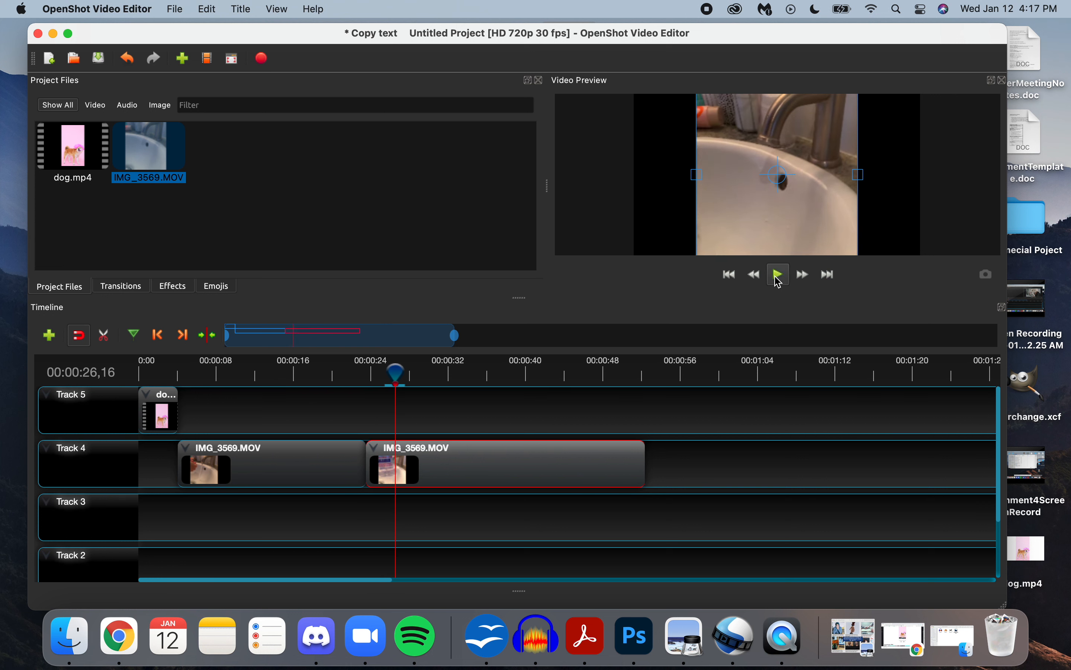
Step: Slice the second IMG_3569.MOV piece on Track 4 at 00:00:26,10, keeping both sides
{"action": "left_click_drag", "start_coordinate": [398, 375], "coordinate": [393, 376]}
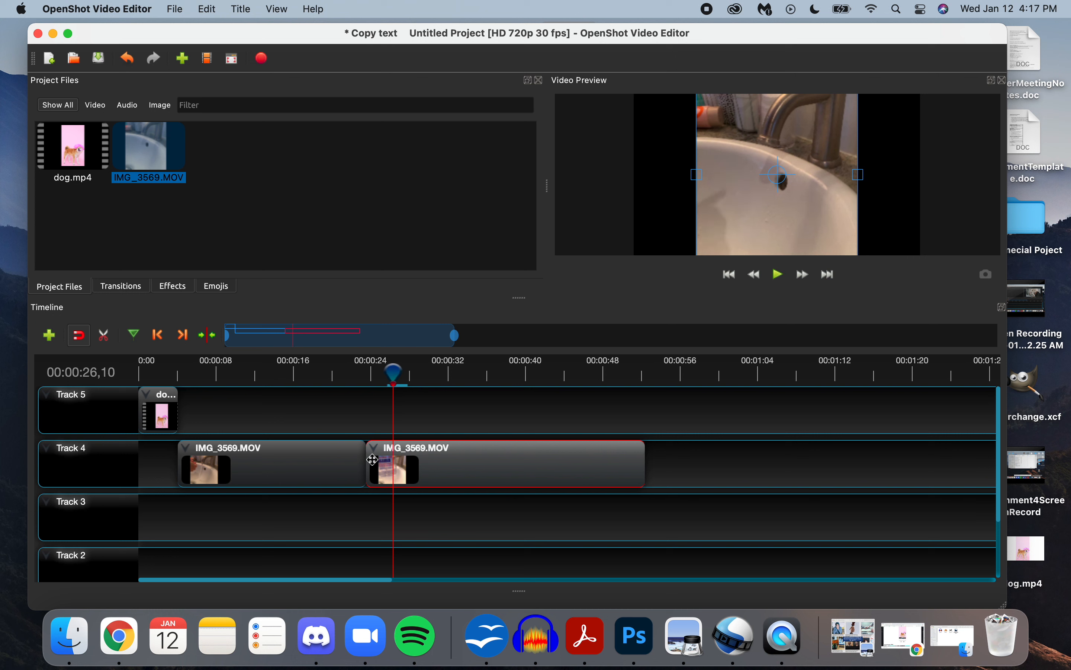
{"action": "right_click", "coordinate": [384, 463]}
{"action": "mouse_move", "coordinate": [421, 376]}
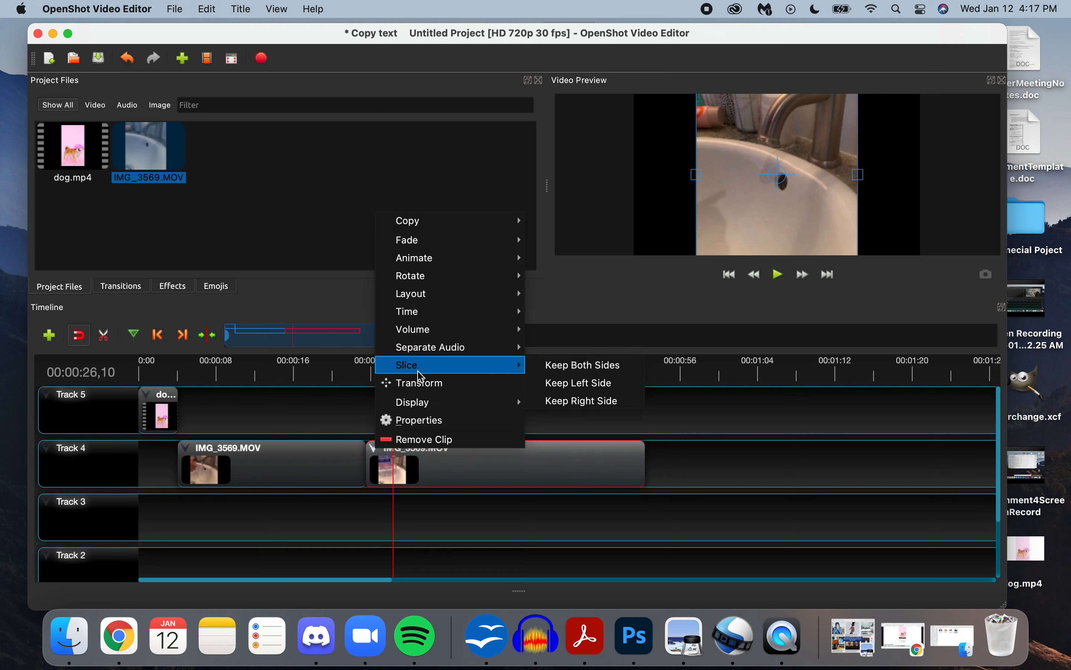
{"action": "left_click", "coordinate": [567, 367]}
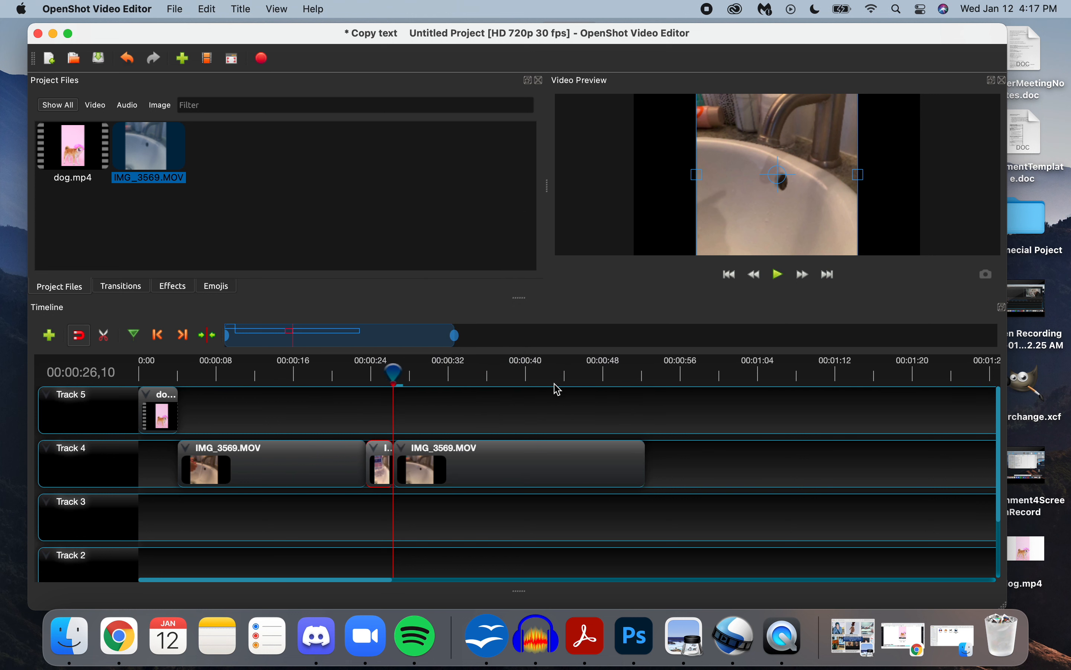
Step: Slice the last IMG_3569.MOV piece at 00:00:39,12, where the hands are rubbing together, keeping both sides
{"action": "left_click_drag", "start_coordinate": [396, 374], "coordinate": [521, 377]}
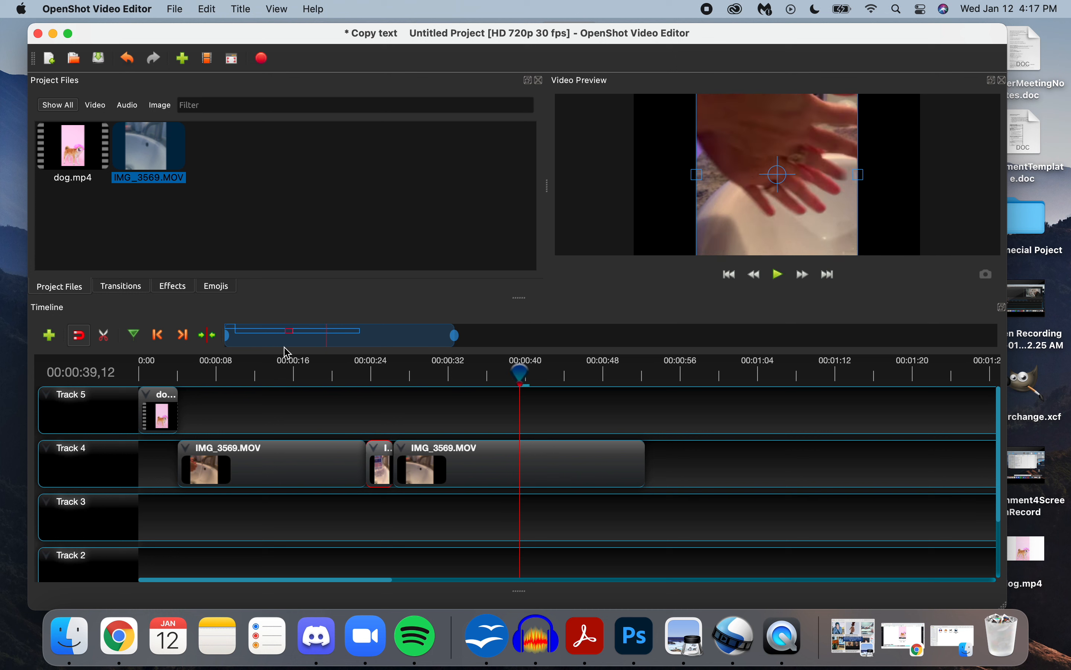
{"action": "right_click", "coordinate": [408, 456]}
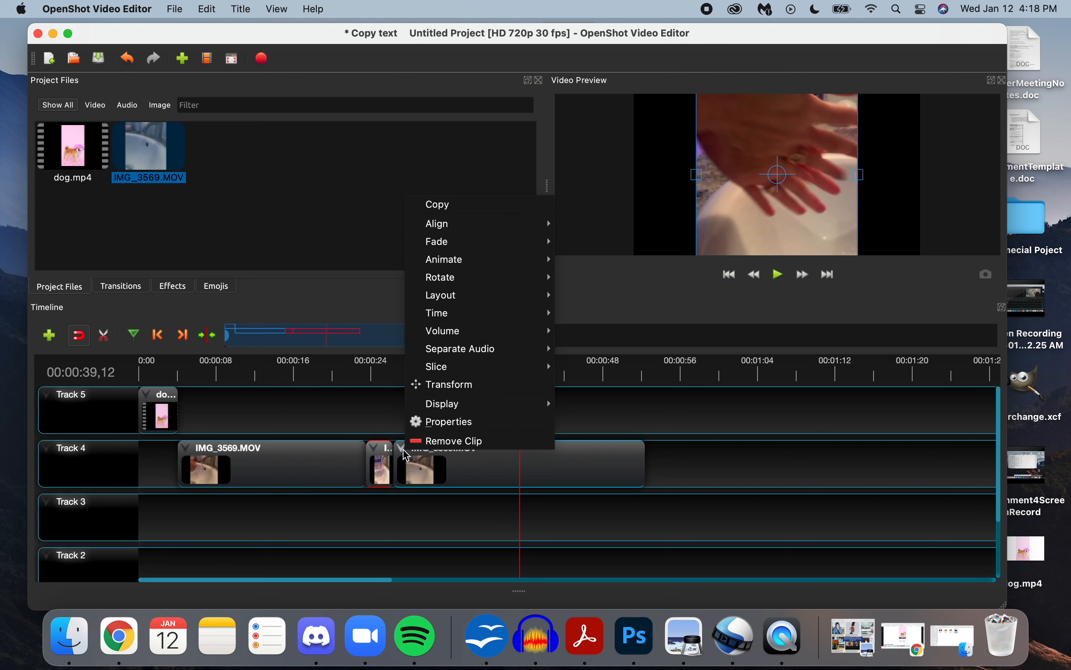
{"action": "mouse_move", "coordinate": [476, 363]}
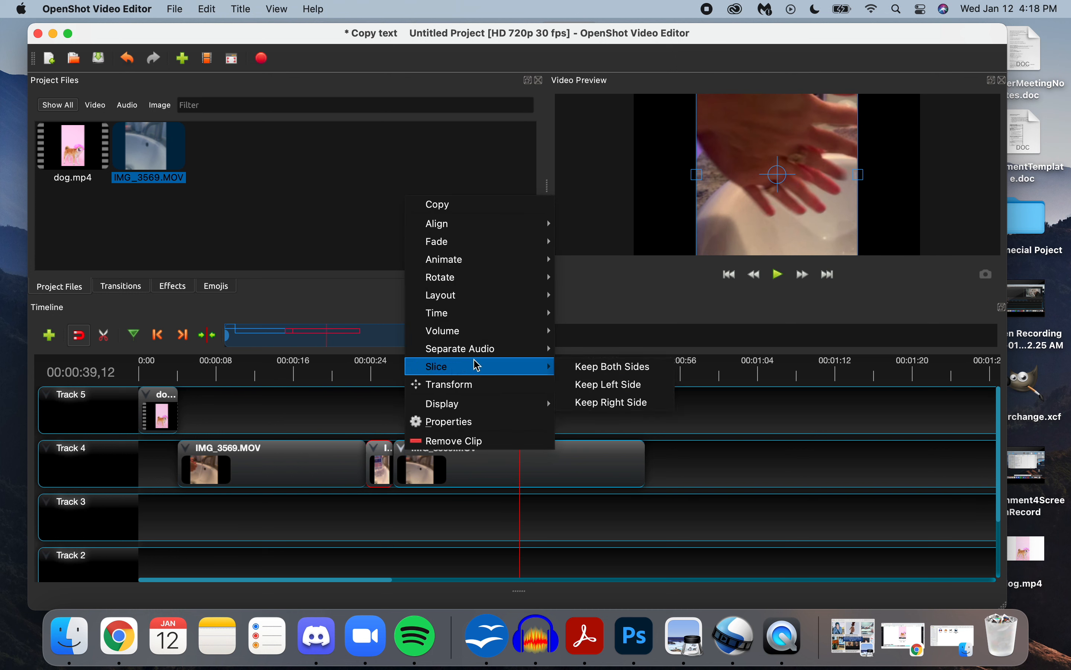
{"action": "left_click", "coordinate": [567, 369]}
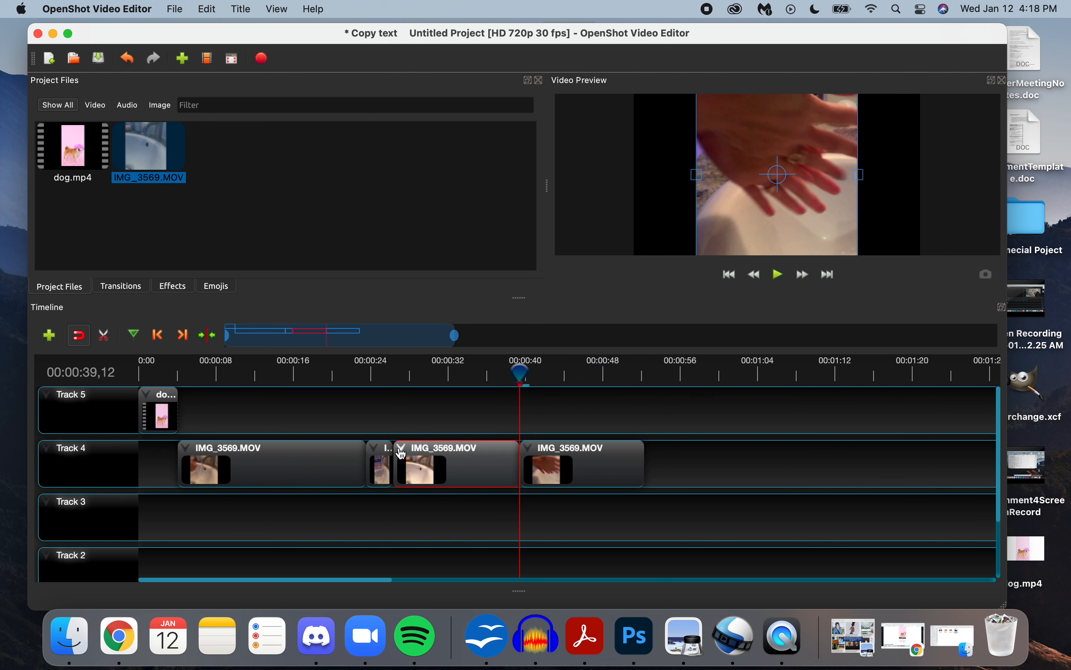
Step: Remove the IMG_3569.MOV piece between 00:00:26,10 and 00:00:39,12, and move the last piece against the short hand sanitizer piece
{"action": "right_click", "coordinate": [400, 451]}
{"action": "left_click", "coordinate": [425, 441]}
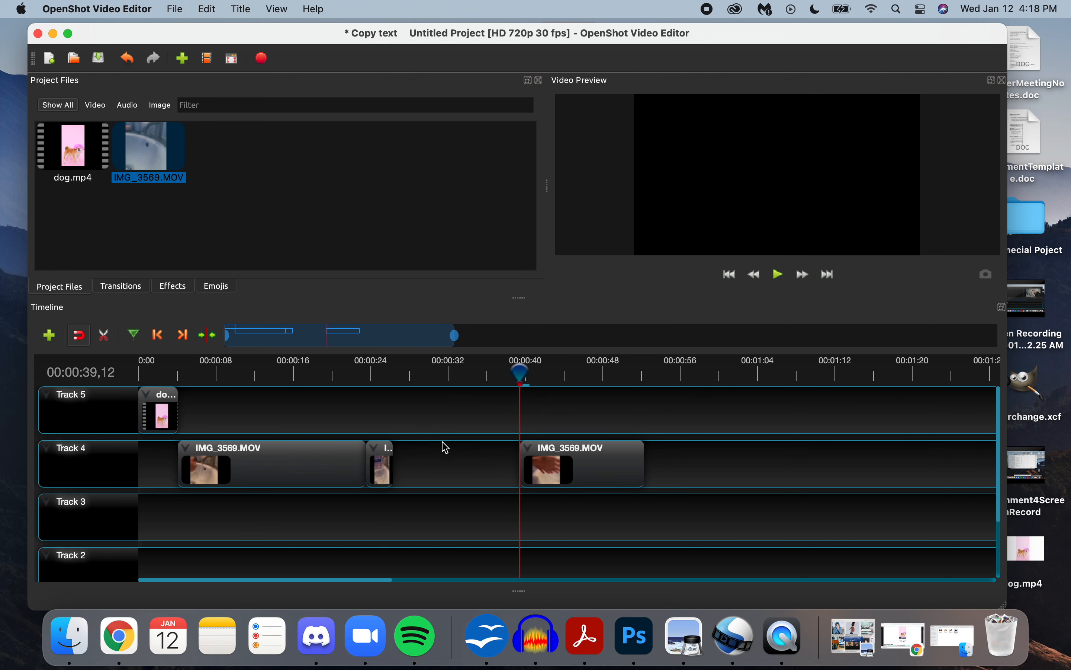
{"action": "left_click_drag", "start_coordinate": [602, 469], "coordinate": [477, 471]}
Step: Play the edit from 00:00:19,19 through the short hand sanitizer piece and into the last piece
{"action": "left_click_drag", "start_coordinate": [520, 375], "coordinate": [429, 375]}
{"action": "left_click_drag", "start_coordinate": [334, 384], "coordinate": [330, 376]}
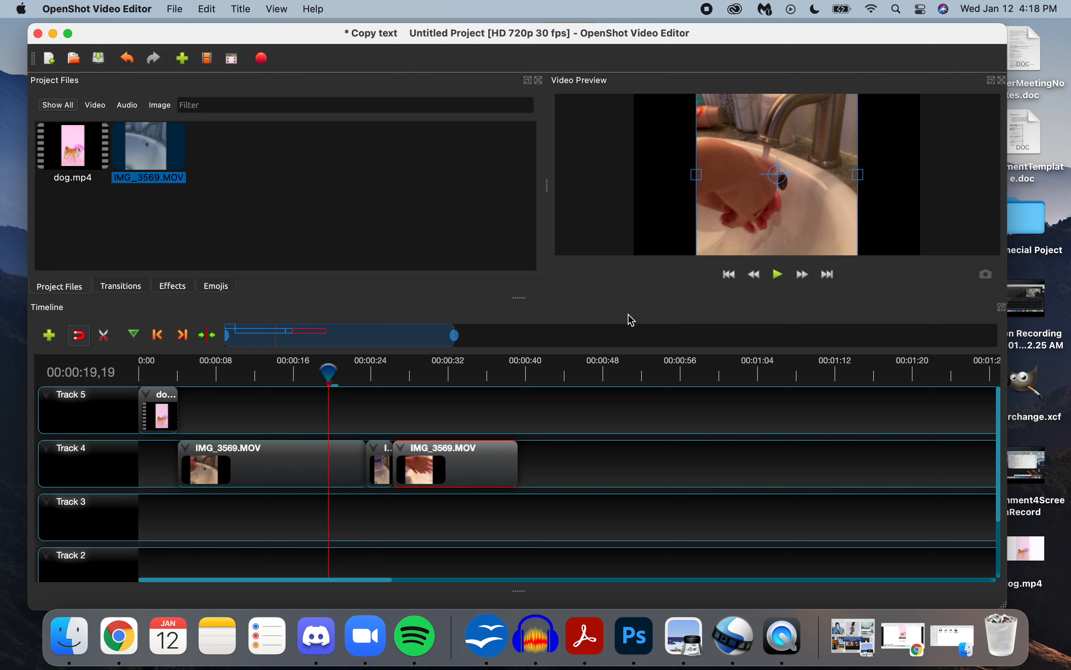
{"action": "left_click", "coordinate": [780, 277]}
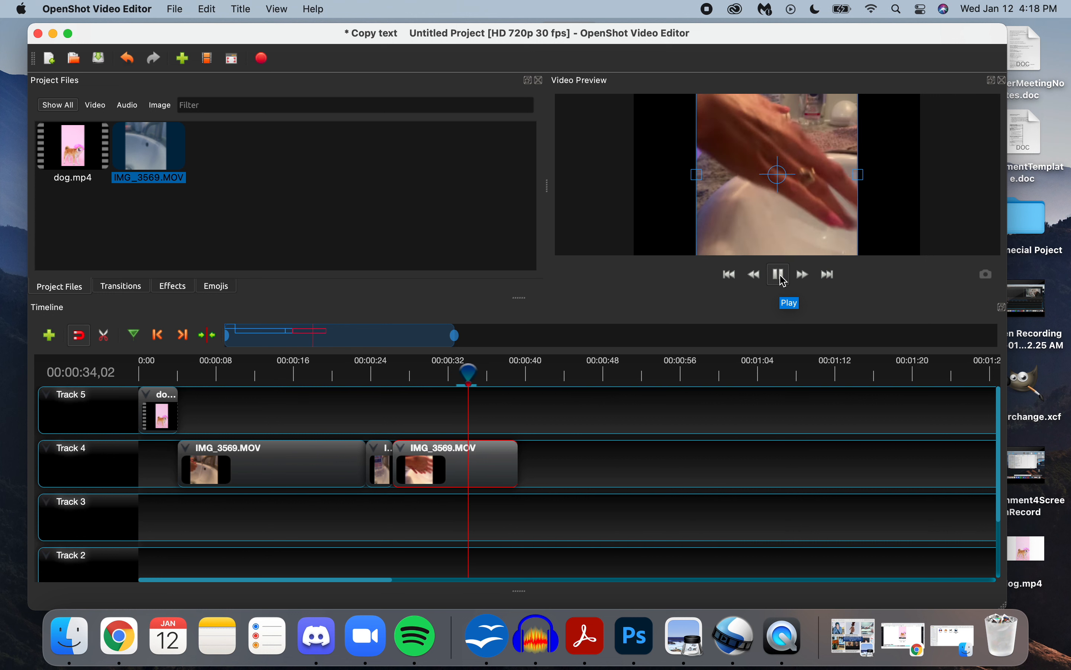
{"action": "left_click", "coordinate": [782, 278]}
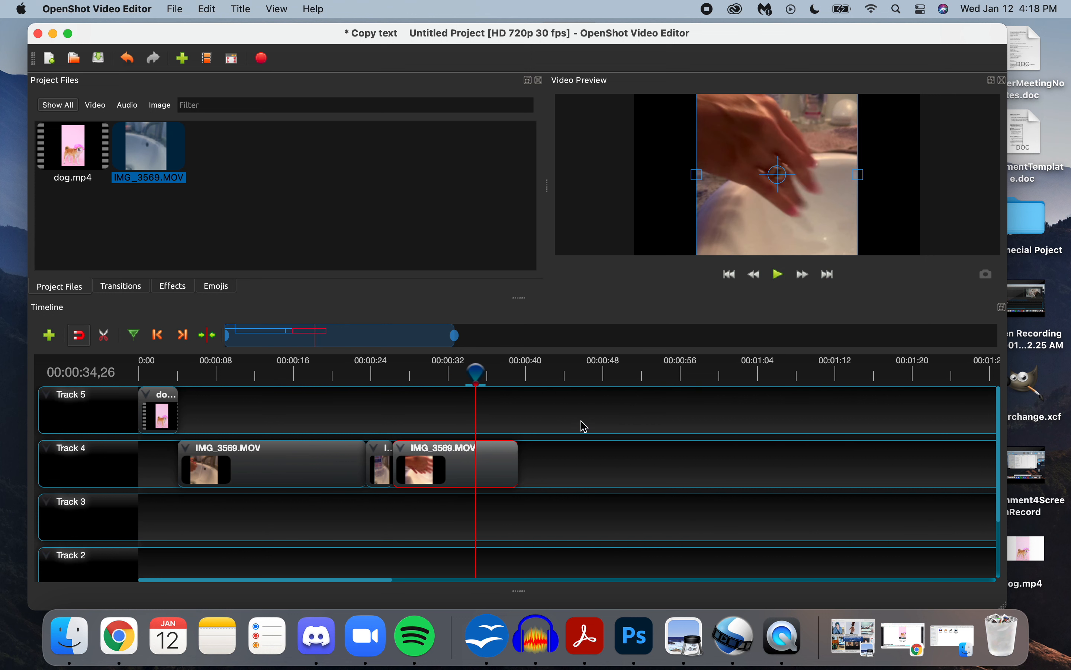
Step: Move the last two IMG_3569.MOV pieces together away from the first, and shorten the first piece to end at about 00:00:14
{"action": "left_click", "coordinate": [291, 471]}
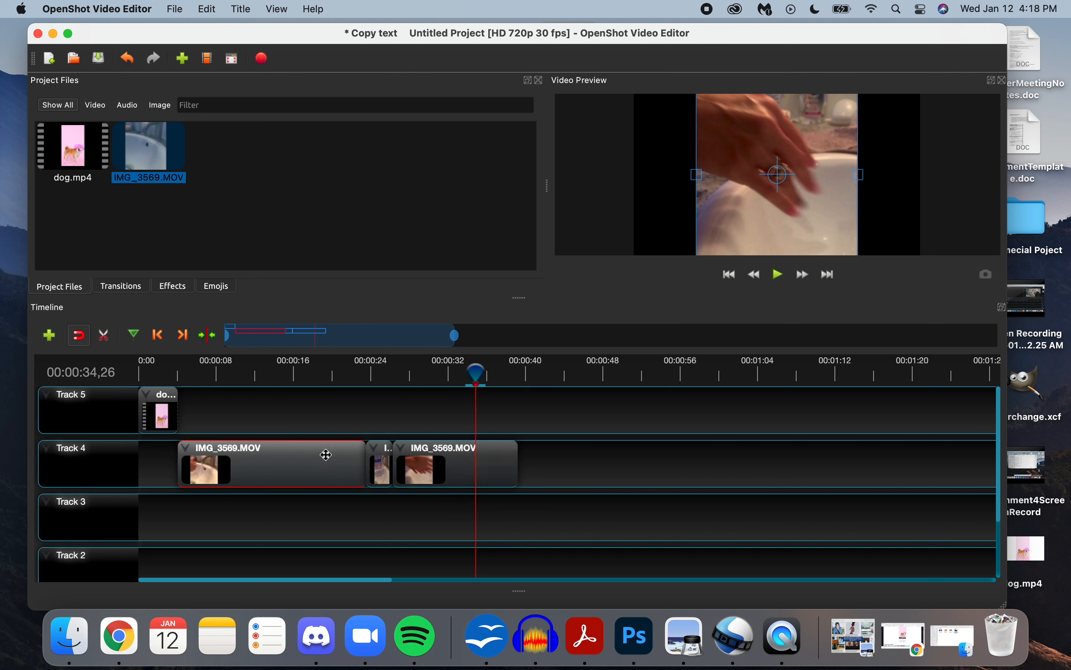
{"action": "left_click_drag", "start_coordinate": [600, 420], "coordinate": [378, 520]}
{"action": "left_click_drag", "start_coordinate": [445, 469], "coordinate": [473, 464]}
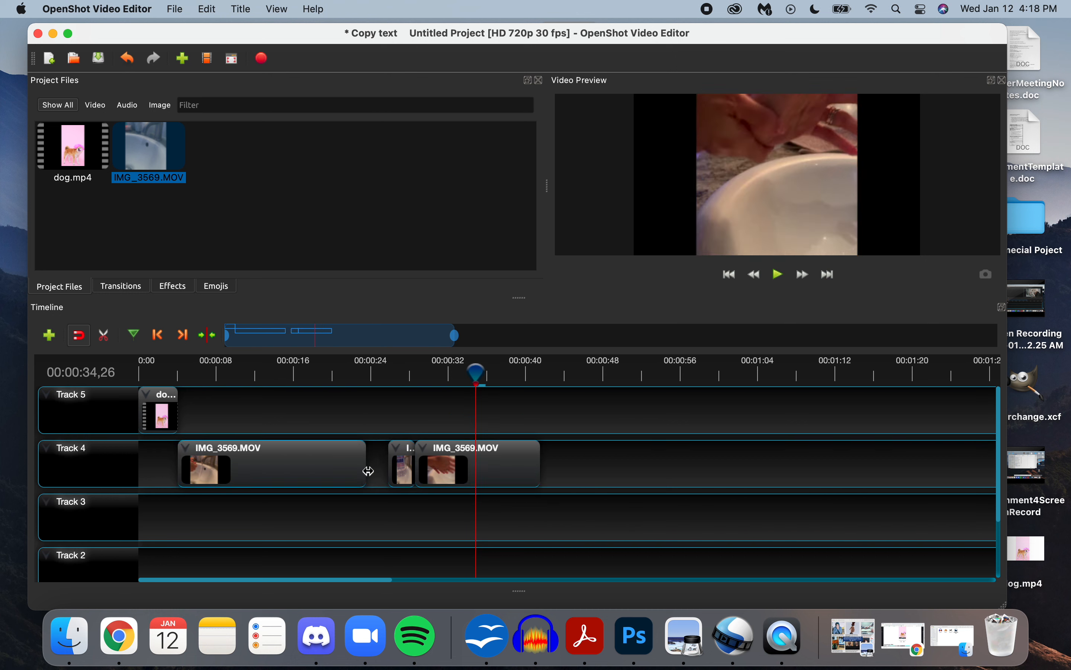
{"action": "left_click_drag", "start_coordinate": [381, 413], "coordinate": [561, 518]}
{"action": "left_click_drag", "start_coordinate": [517, 466], "coordinate": [556, 468]}
{"action": "left_click", "coordinate": [345, 462]}
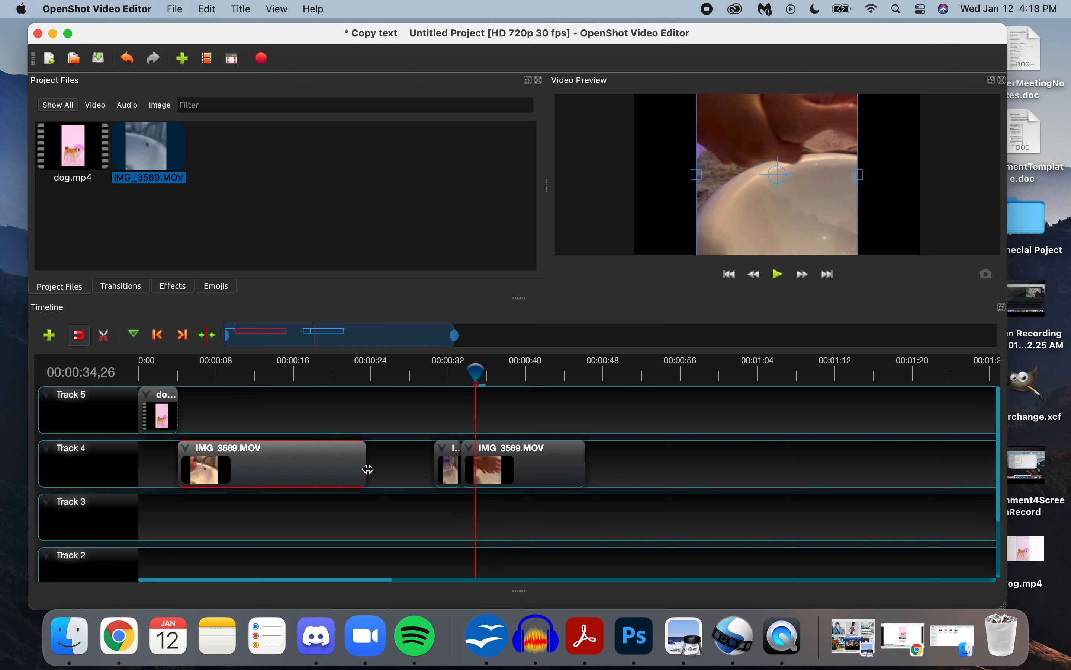
{"action": "left_click_drag", "start_coordinate": [367, 469], "coordinate": [282, 472]}
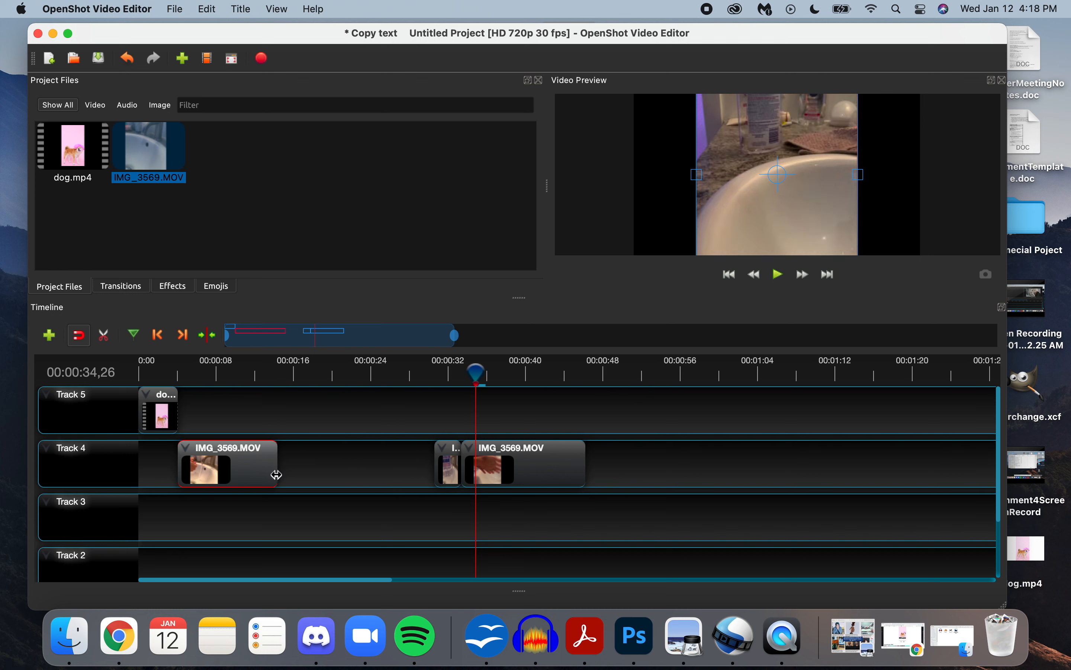
Step: Move the last two IMG_3569.MOV pieces together against the first, and shorten the last piece to end at about 00:00:26
{"action": "left_click", "coordinate": [359, 420]}
{"action": "left_click_drag", "start_coordinate": [369, 405], "coordinate": [603, 497]}
{"action": "left_click_drag", "start_coordinate": [551, 470], "coordinate": [394, 465]}
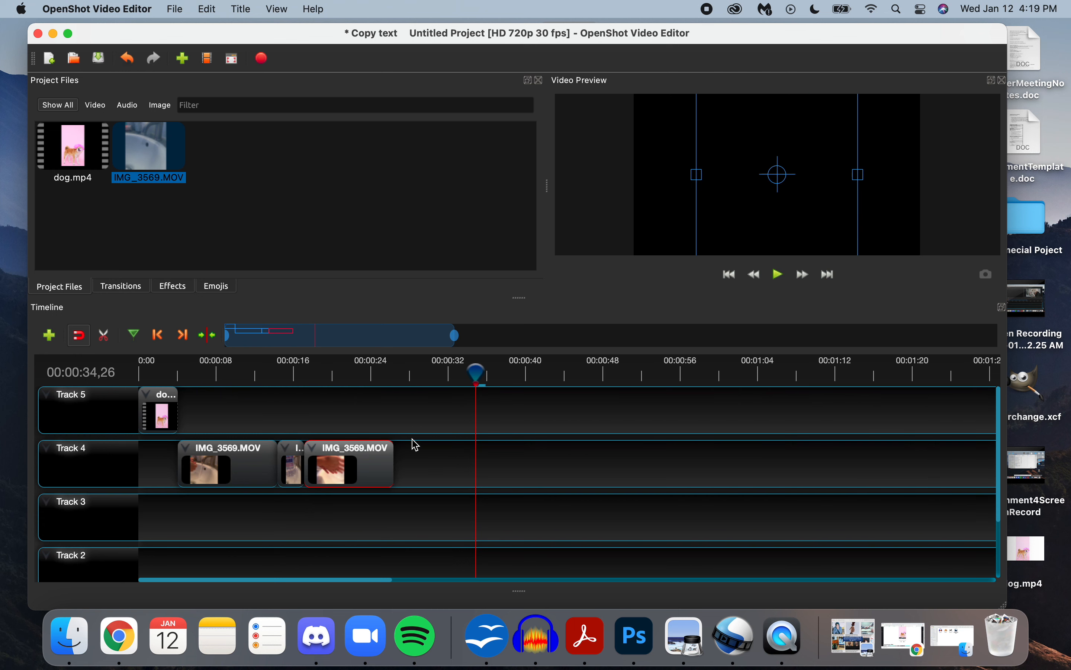
Step: Play the edit from 00:00:03,17, and shorten the last IMG_3569.MOV piece to end at about 00:00:23
{"action": "left_click_drag", "start_coordinate": [472, 372], "coordinate": [411, 375]}
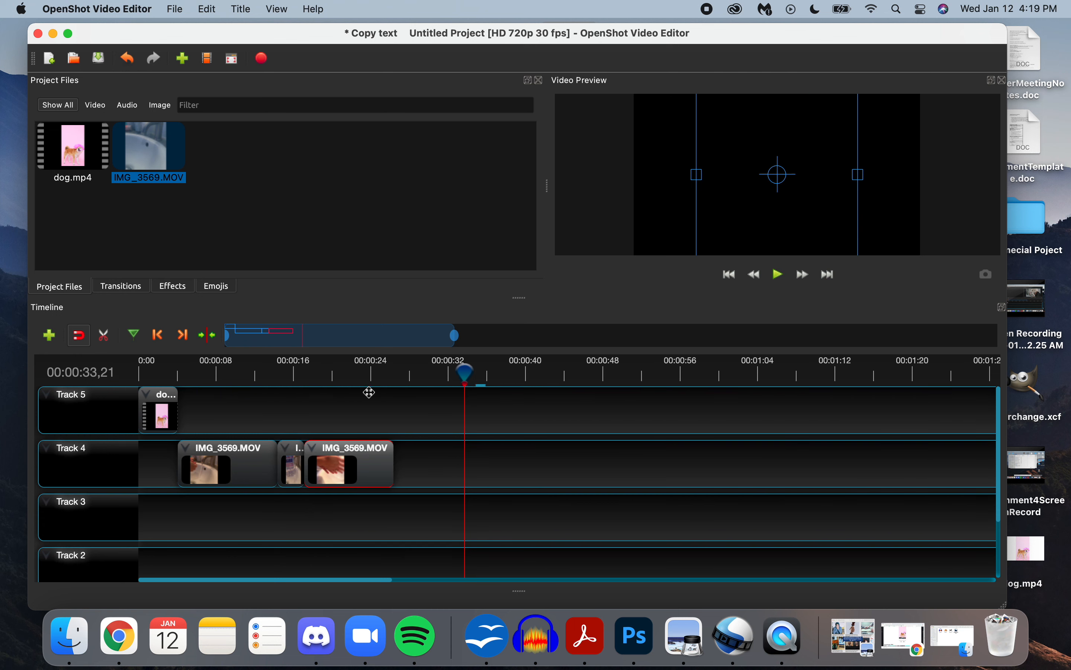
{"action": "left_click", "coordinate": [176, 374]}
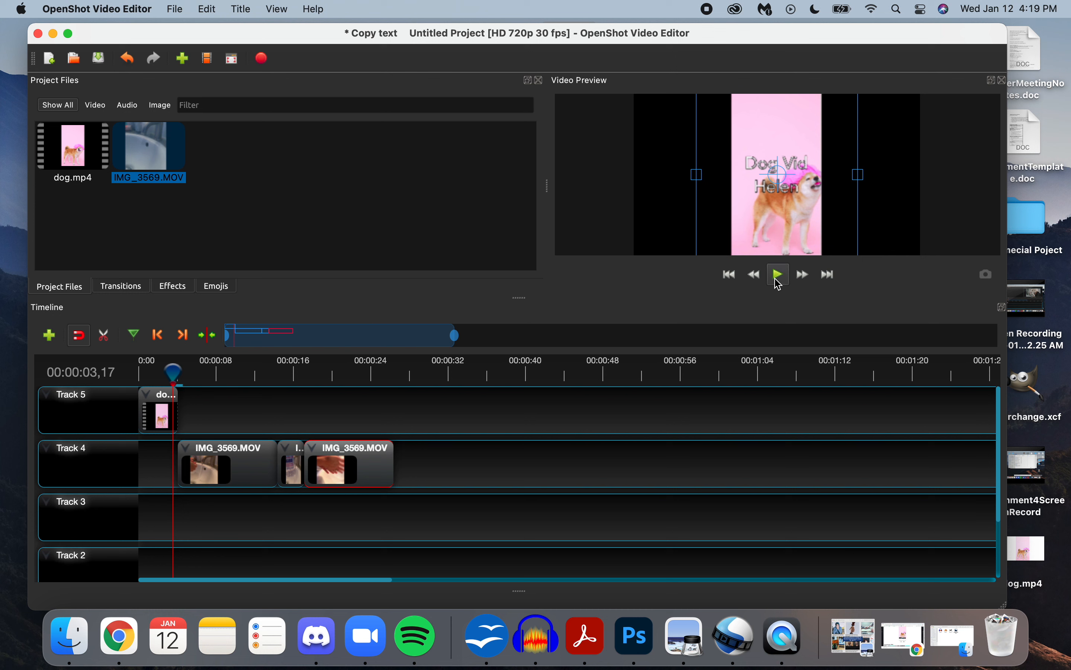
{"action": "left_click", "coordinate": [778, 281]}
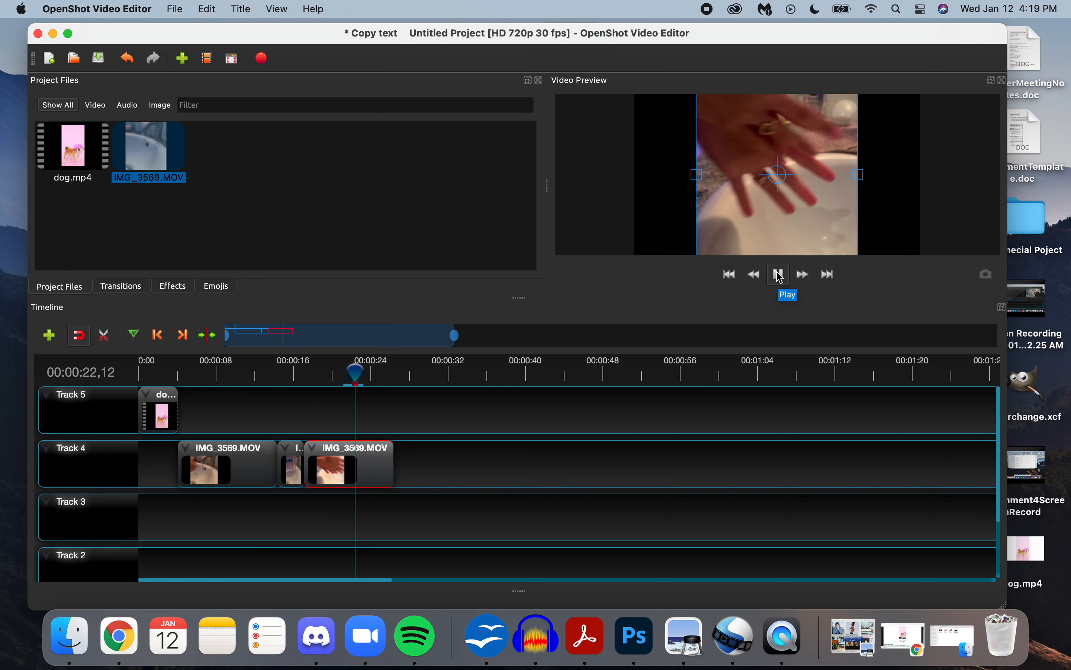
{"action": "left_click", "coordinate": [781, 277]}
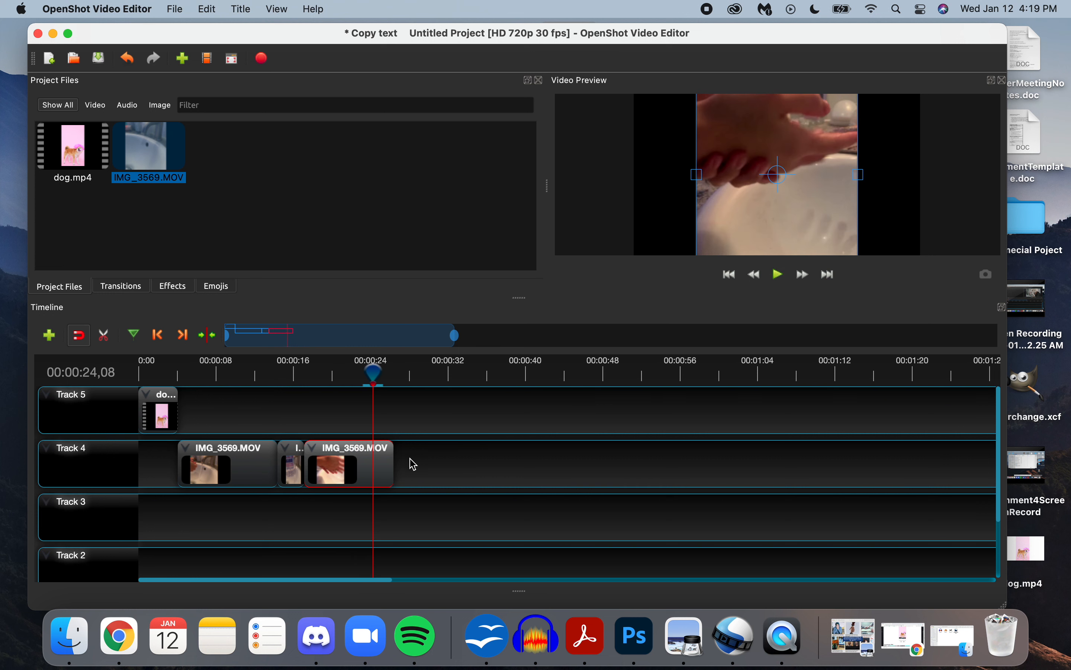
{"action": "left_click_drag", "start_coordinate": [394, 466], "coordinate": [362, 466]}
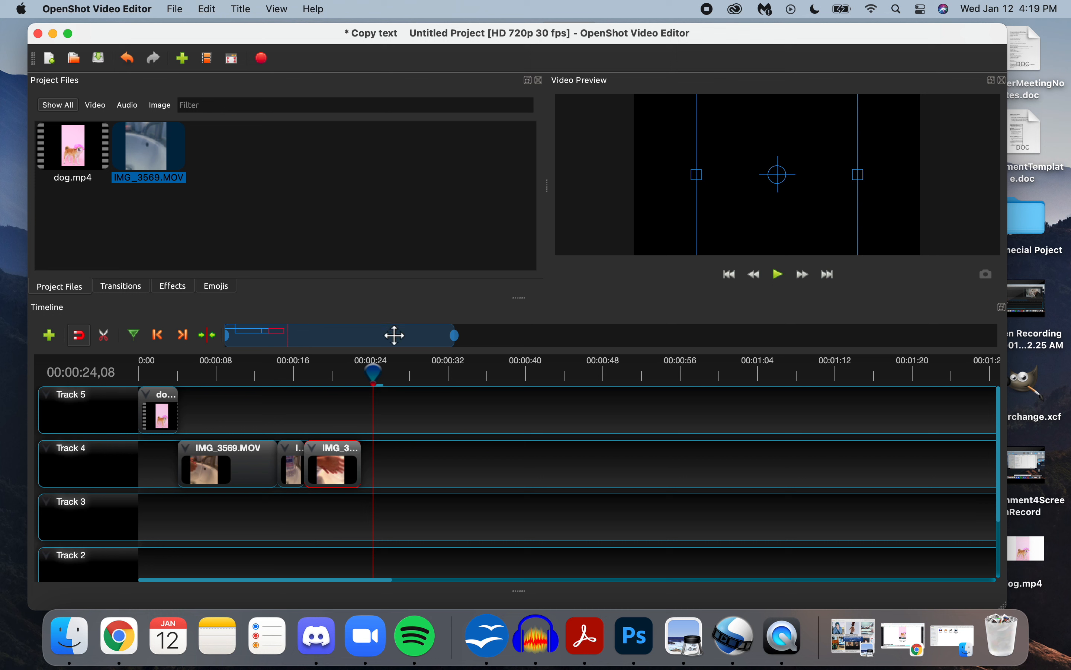
Step: Place the playhead at 00:00:04,08 and set the entire-clip volume of the first and last IMG_3569.MOV pieces to Level 0%
{"action": "left_click_drag", "start_coordinate": [382, 376], "coordinate": [181, 374]}
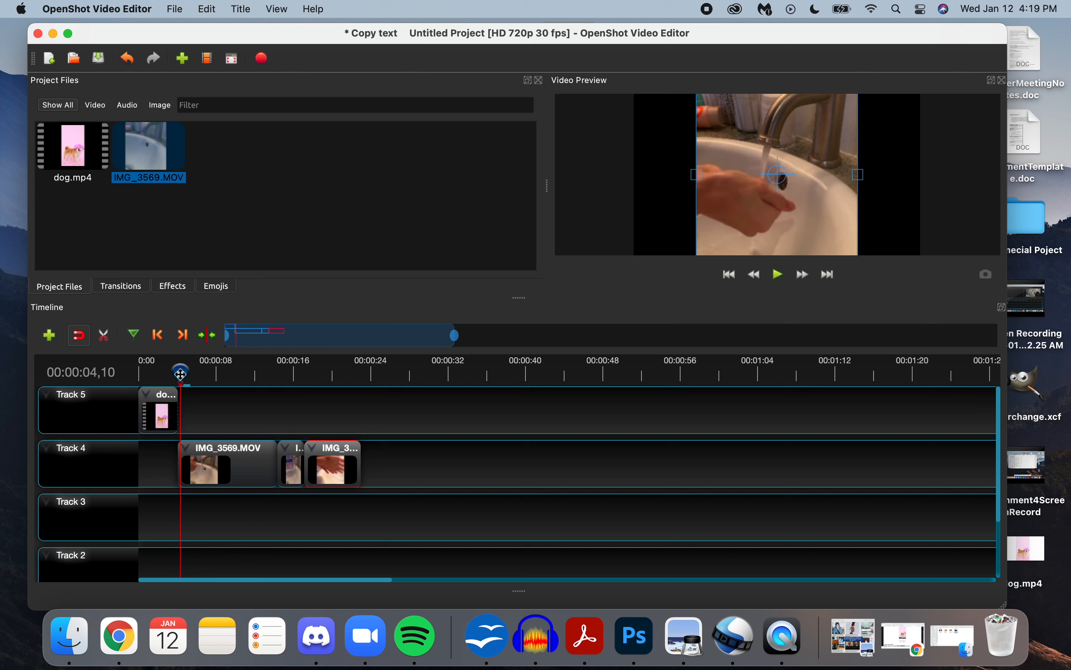
{"action": "left_click_drag", "start_coordinate": [181, 375], "coordinate": [181, 375]}
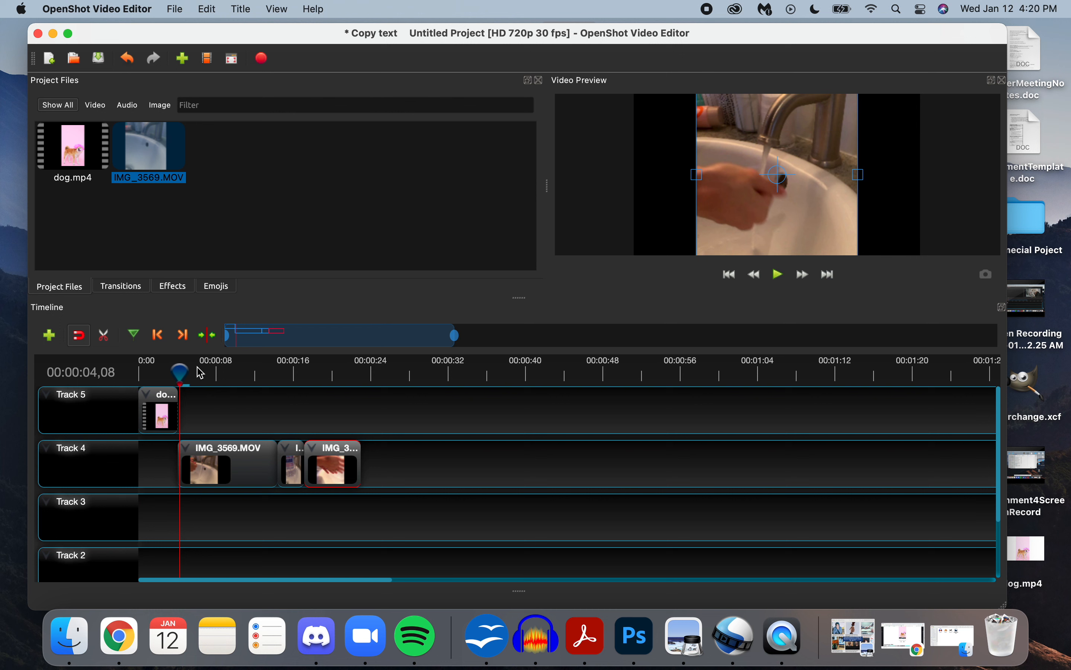
{"action": "right_click", "coordinate": [190, 455]}
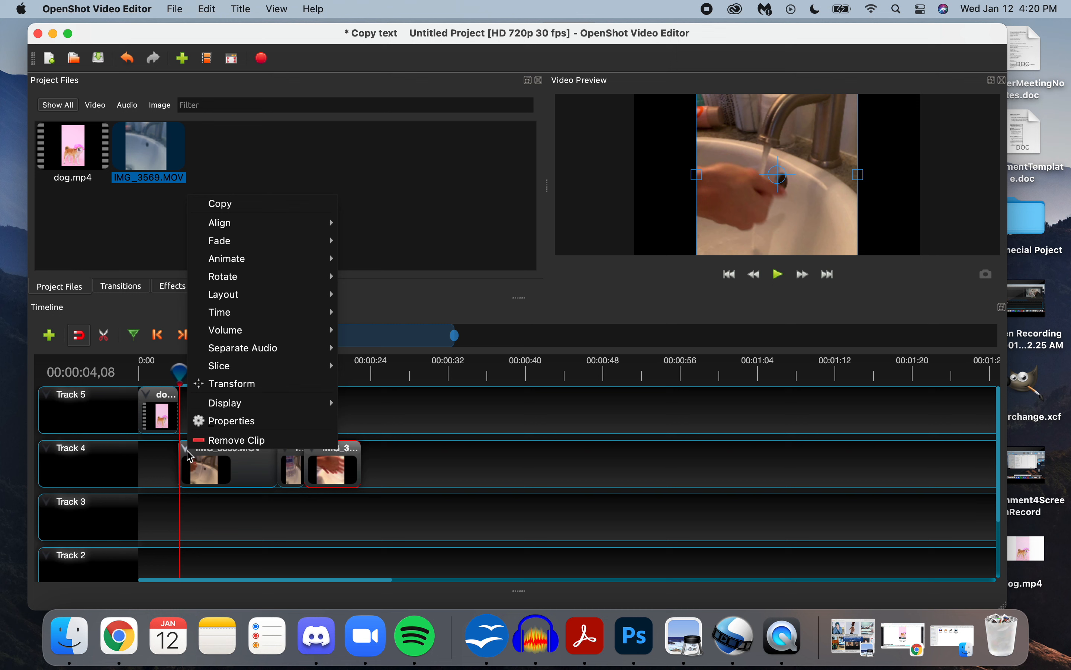
{"action": "mouse_move", "coordinate": [289, 335]}
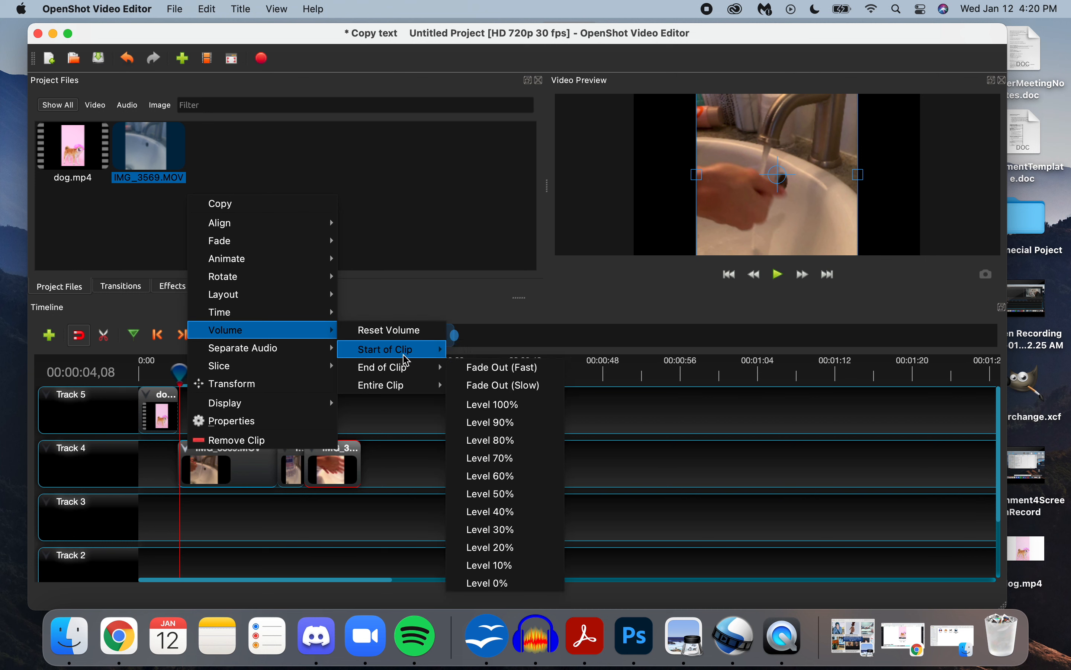
{"action": "mouse_move", "coordinate": [406, 360]}
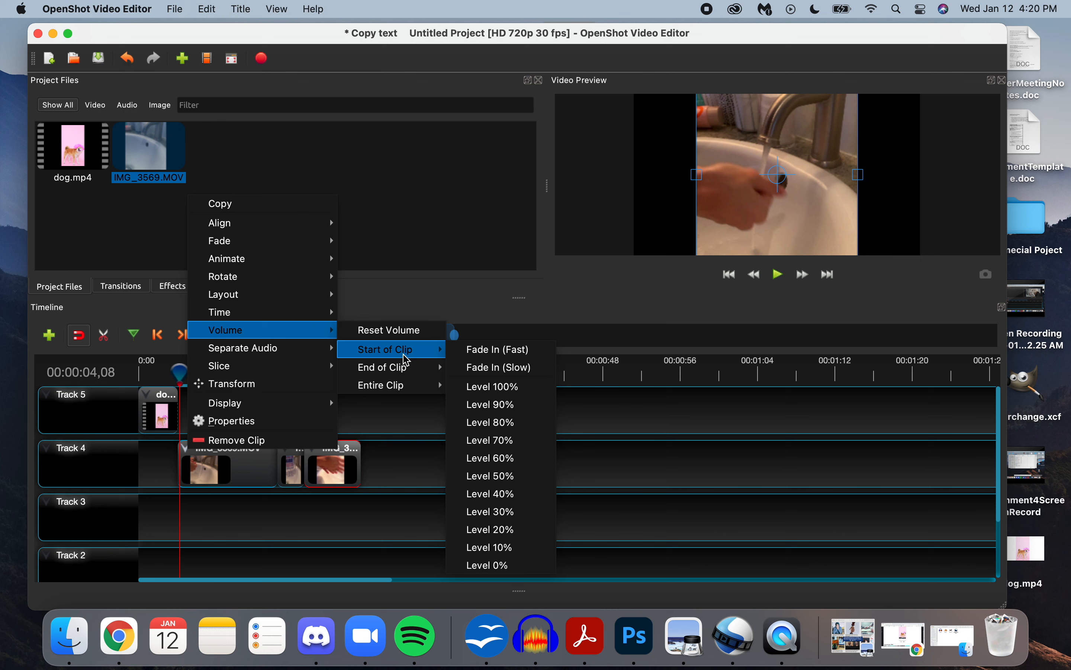
{"action": "mouse_move", "coordinate": [413, 383]}
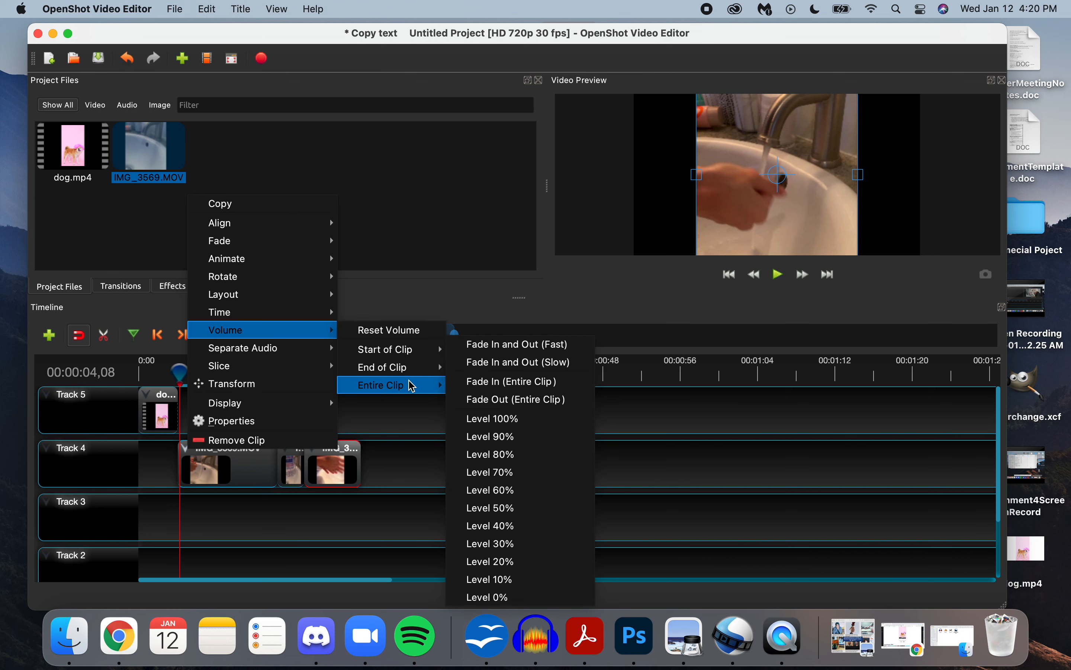
{"action": "left_click", "coordinate": [495, 598]}
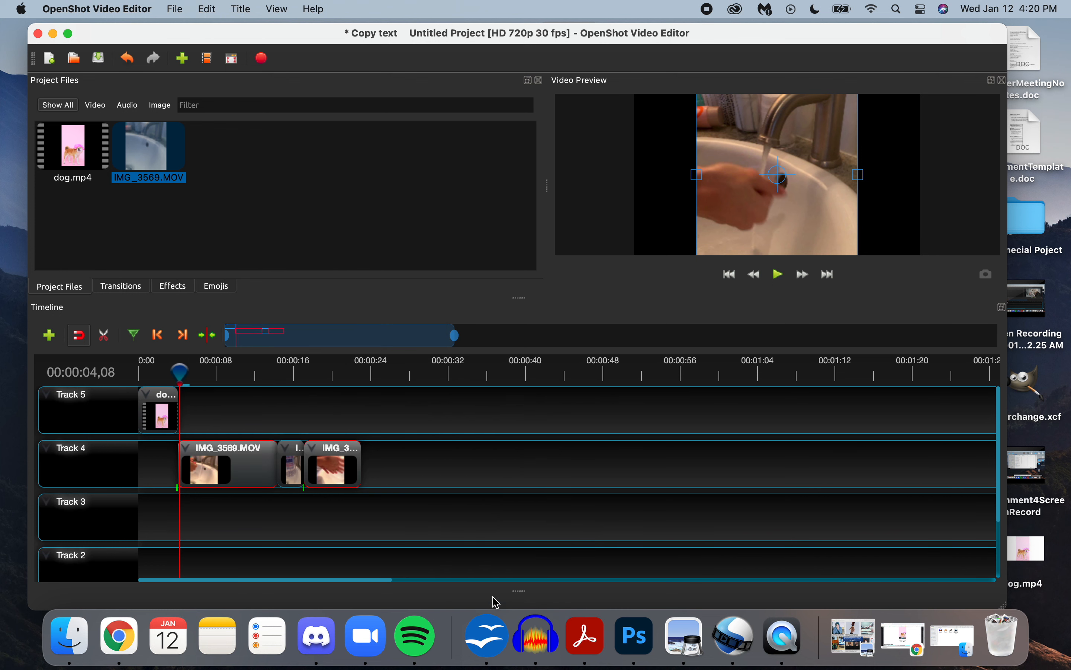
Step: Play the first IMG_3569.MOV piece and then the hand sanitizer piece to compare their sound
{"action": "left_click", "coordinate": [780, 275]}
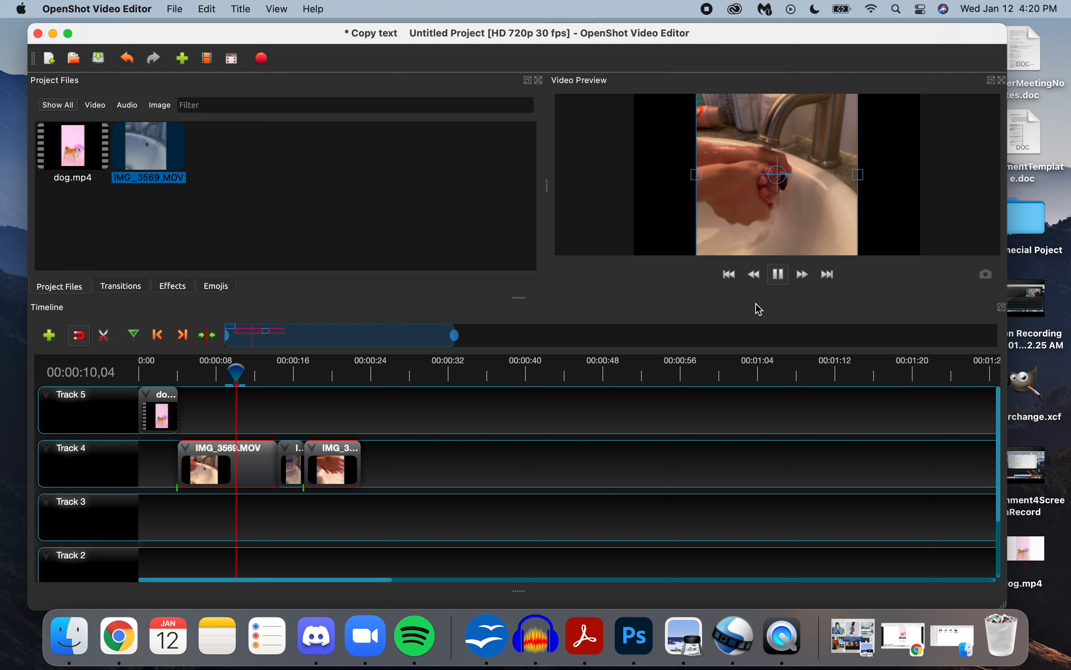
{"action": "left_click", "coordinate": [780, 275]}
{"action": "left_click_drag", "start_coordinate": [266, 375], "coordinate": [281, 375]}
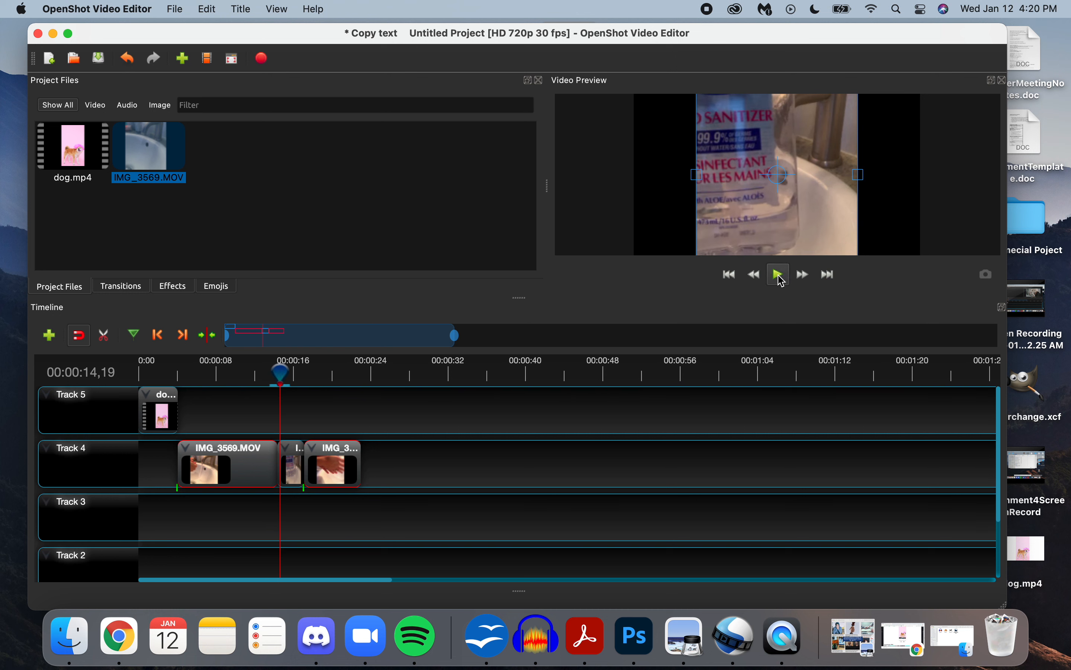
{"action": "left_click", "coordinate": [780, 275]}
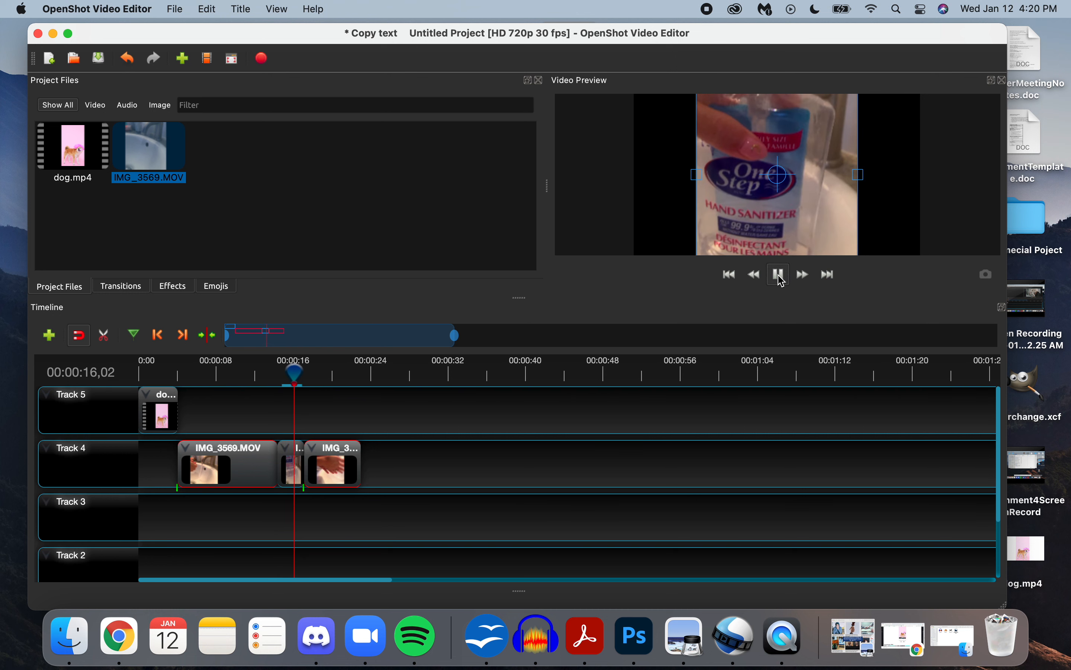
{"action": "left_click", "coordinate": [781, 278]}
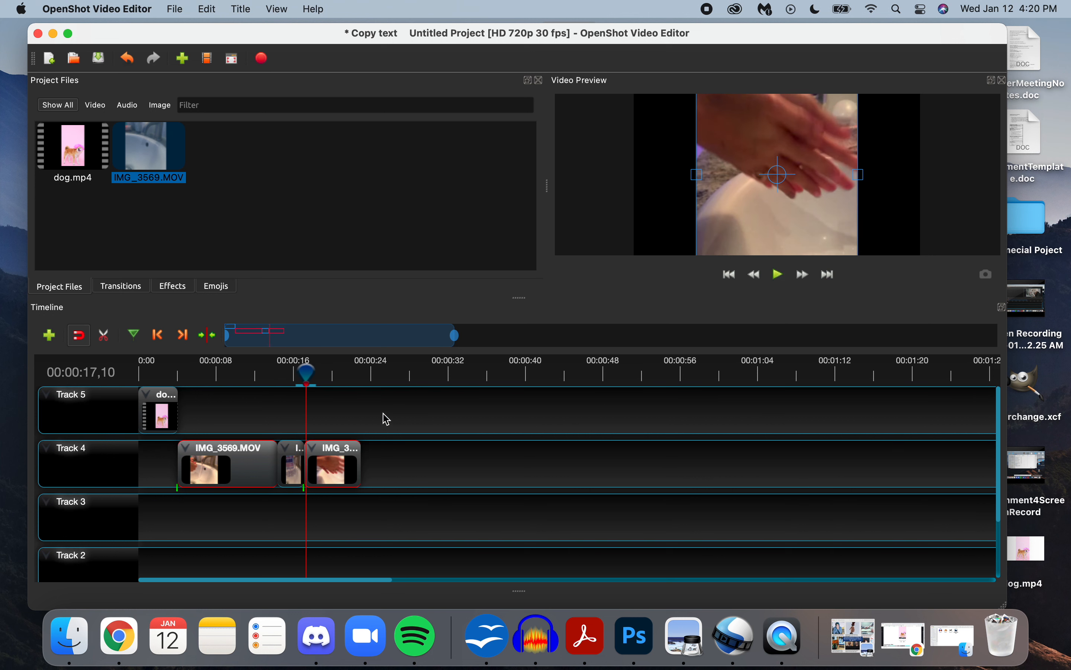
Step: Lower the volume of the short hand sanitizer piece between the other IMG_3569.MOV pieces, and select the last piece
{"action": "right_click", "coordinate": [292, 452]}
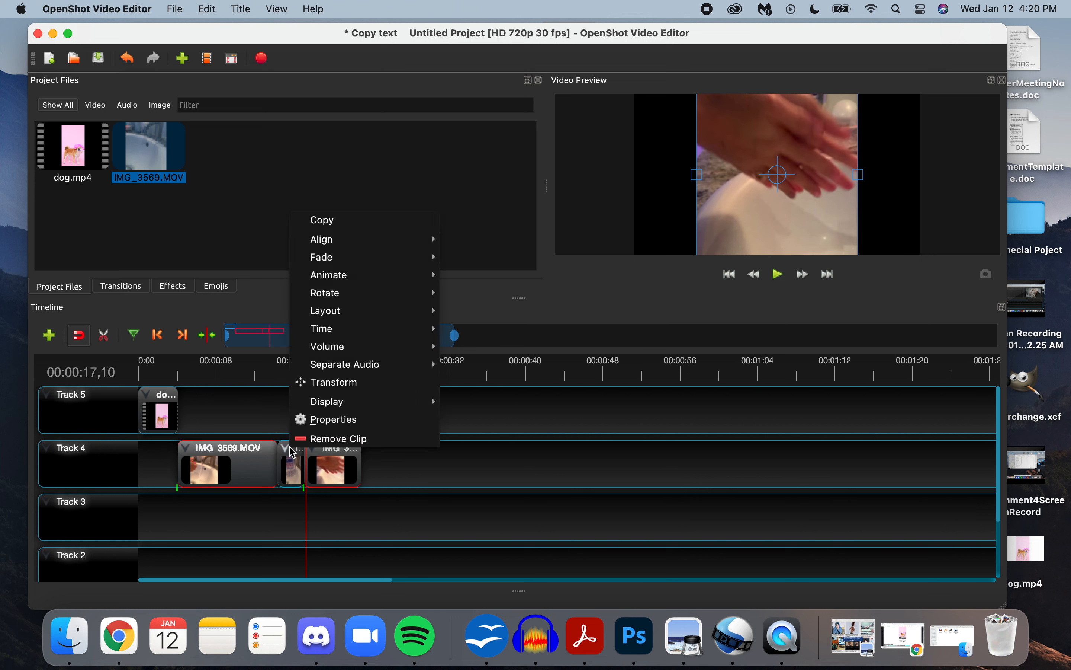
{"action": "mouse_move", "coordinate": [309, 347]}
{"action": "mouse_move", "coordinate": [470, 384]}
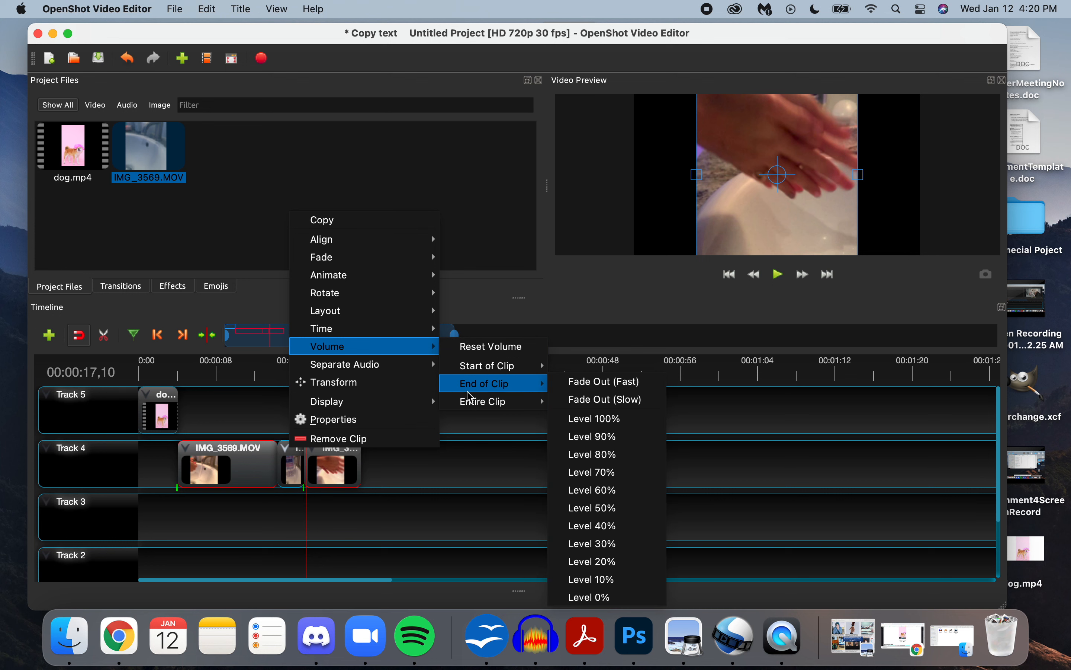
{"action": "left_click", "coordinate": [648, 585]}
{"action": "left_click", "coordinate": [312, 456]}
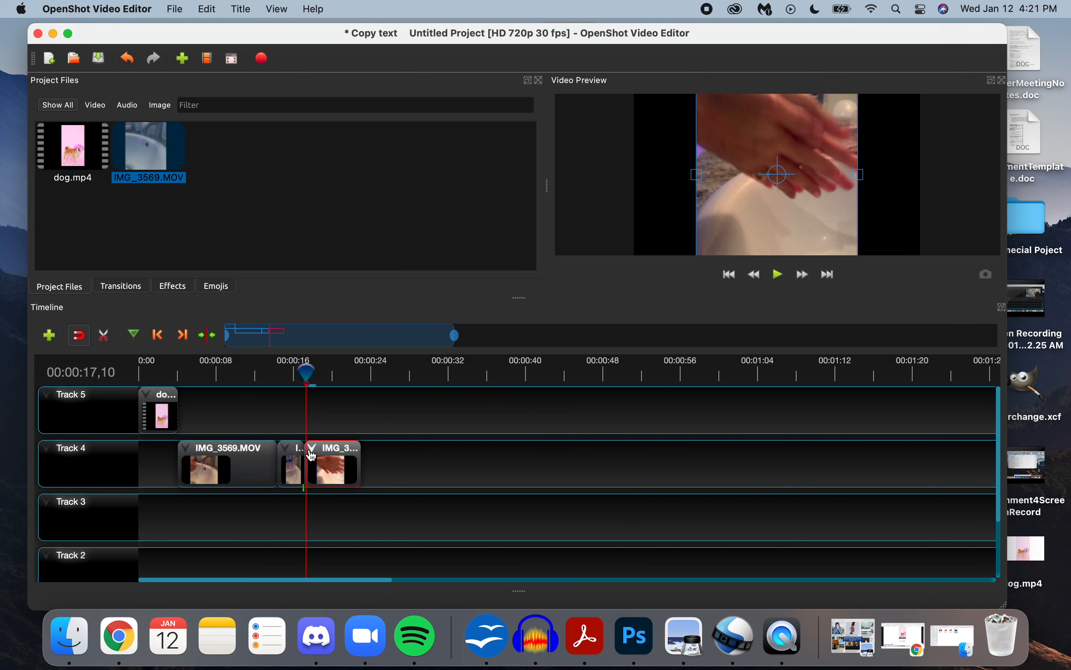
Step: Set the entire-clip volume of the last IMG_3569.MOV piece on Track 4 to Level 0%
{"action": "right_click", "coordinate": [312, 456]}
{"action": "mouse_move", "coordinate": [396, 371]}
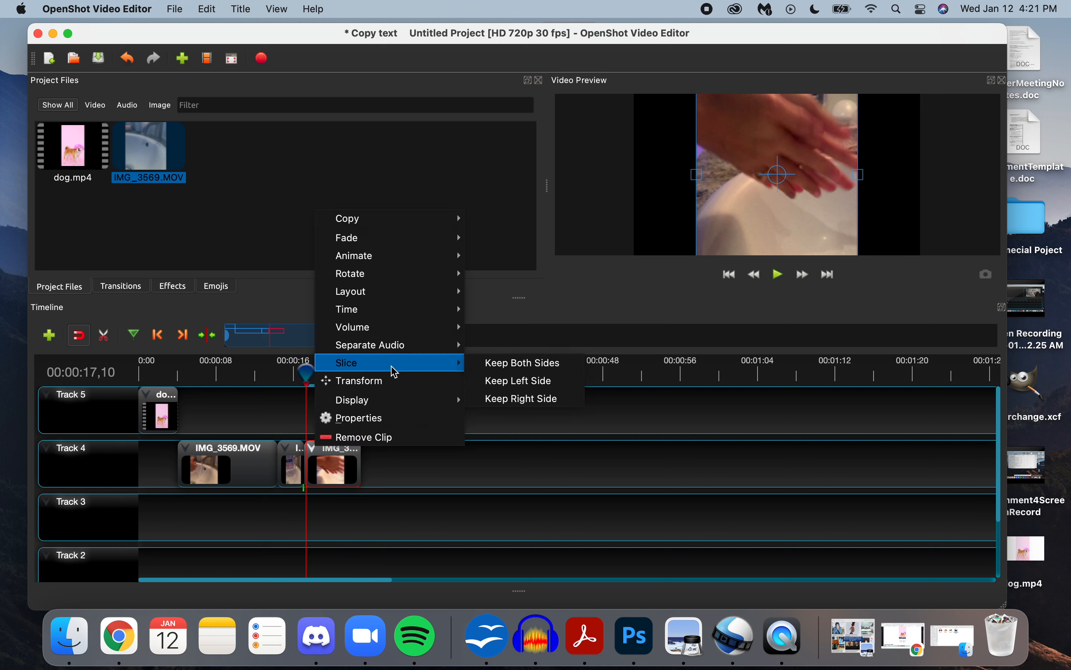
{"action": "mouse_move", "coordinate": [402, 397]}
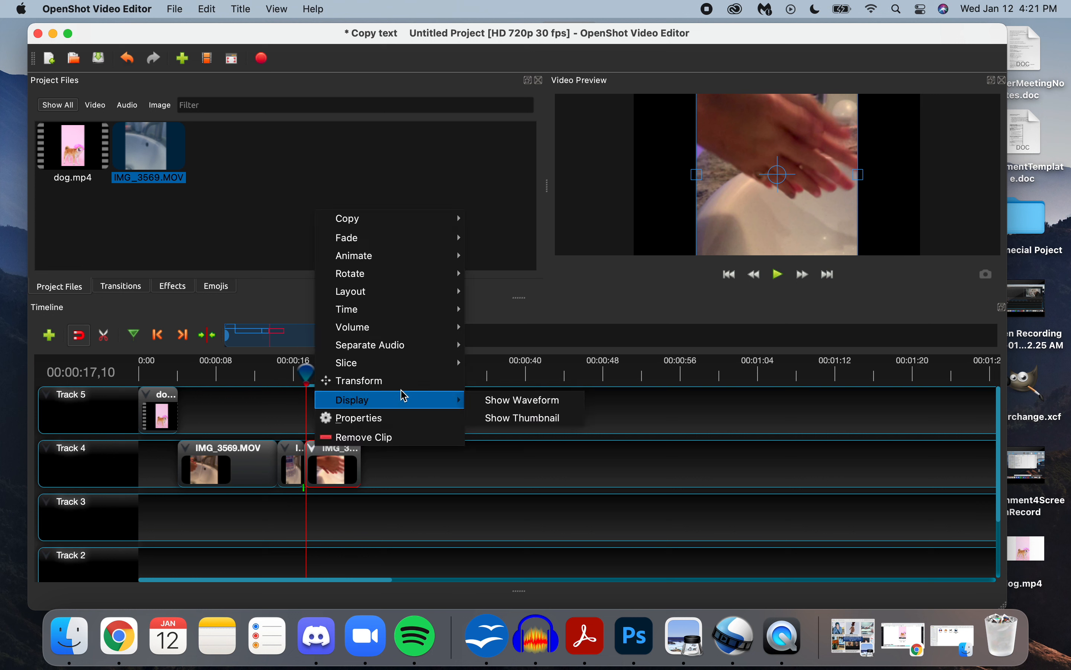
{"action": "mouse_move", "coordinate": [418, 327]}
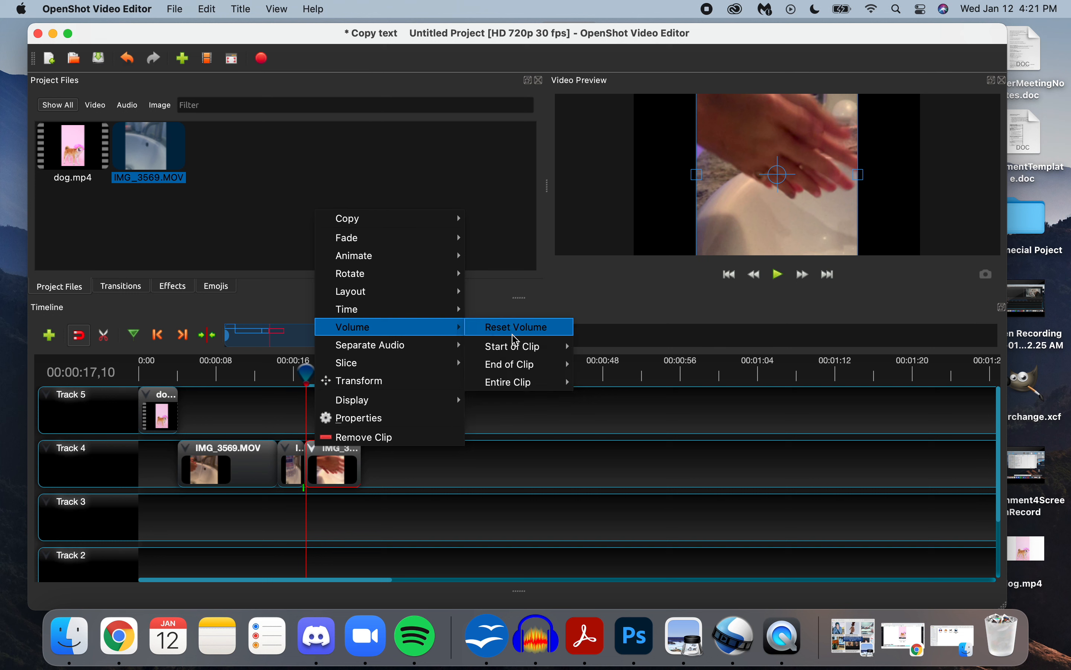
{"action": "mouse_move", "coordinate": [515, 382]}
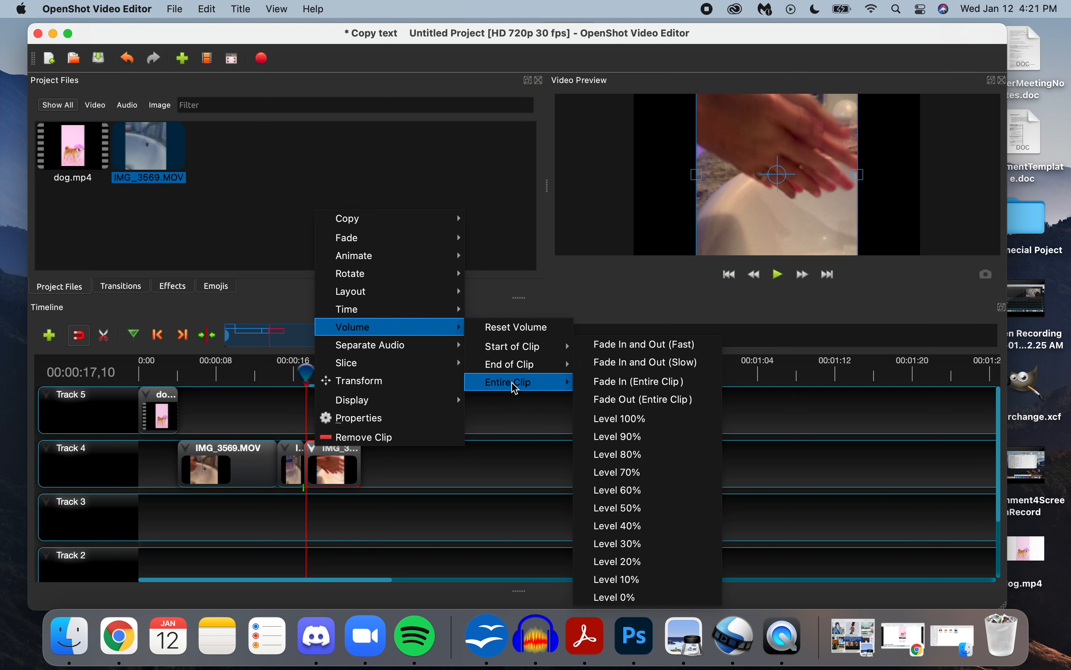
{"action": "left_click", "coordinate": [642, 598]}
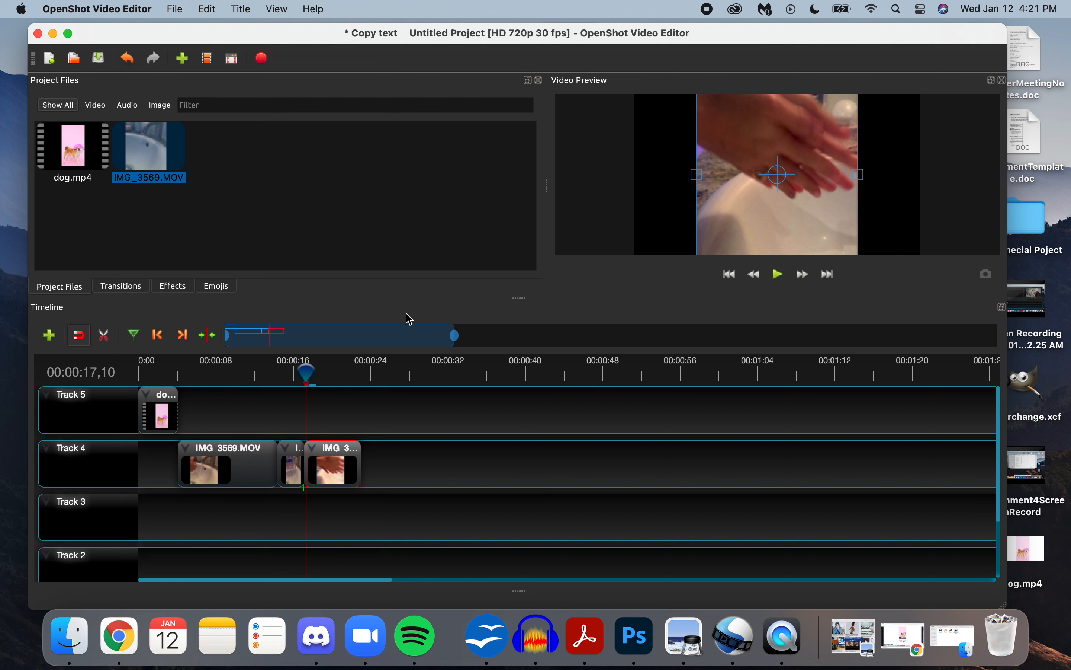
Step: Play the edit from 00:00:02,08 across the cut from dog.mp4 to the first IMG_3569.MOV piece, and stop at 00:00:05,17
{"action": "left_click_drag", "start_coordinate": [306, 372], "coordinate": [161, 375]}
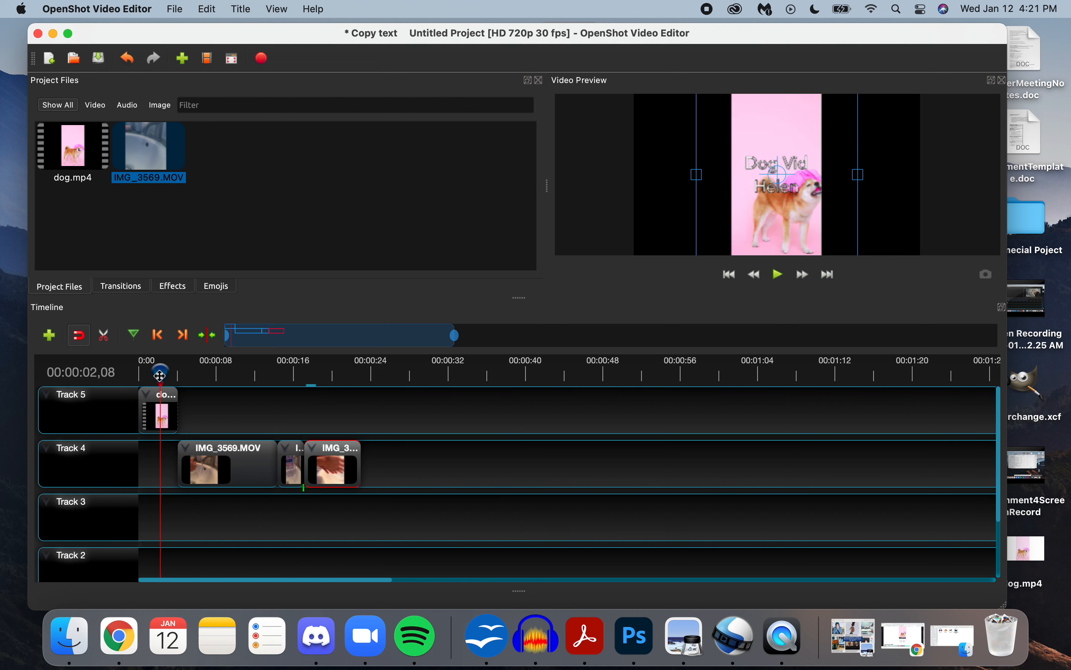
{"action": "left_click", "coordinate": [780, 274]}
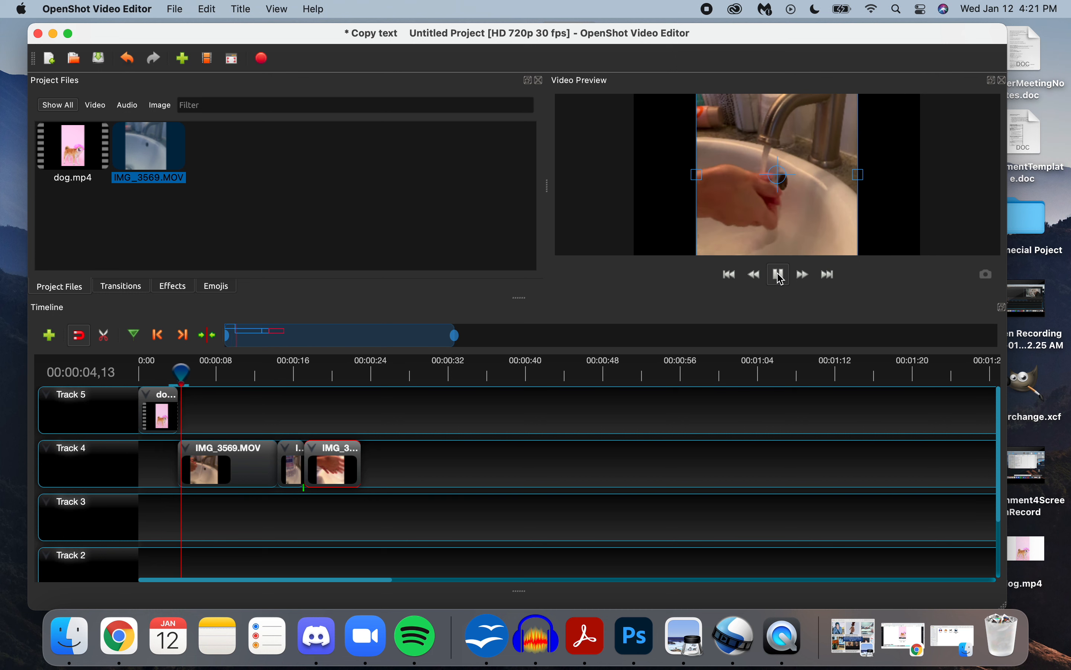
{"action": "left_click", "coordinate": [781, 277]}
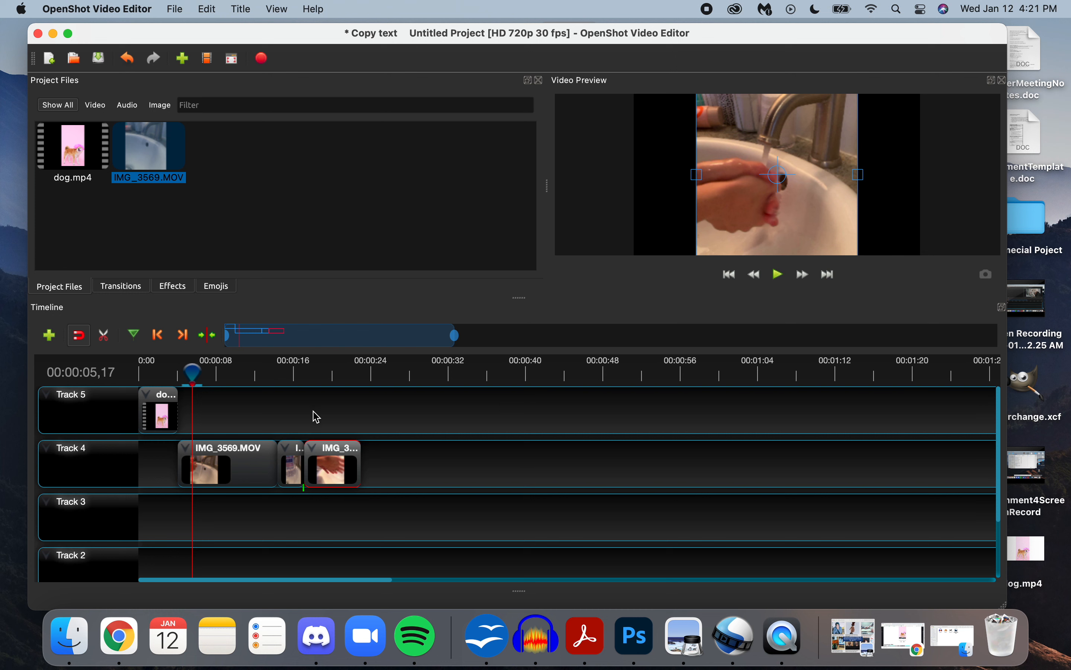
Step: Set the dog.mp4 clip on Track 5 to No Fade
{"action": "left_click", "coordinate": [172, 412]}
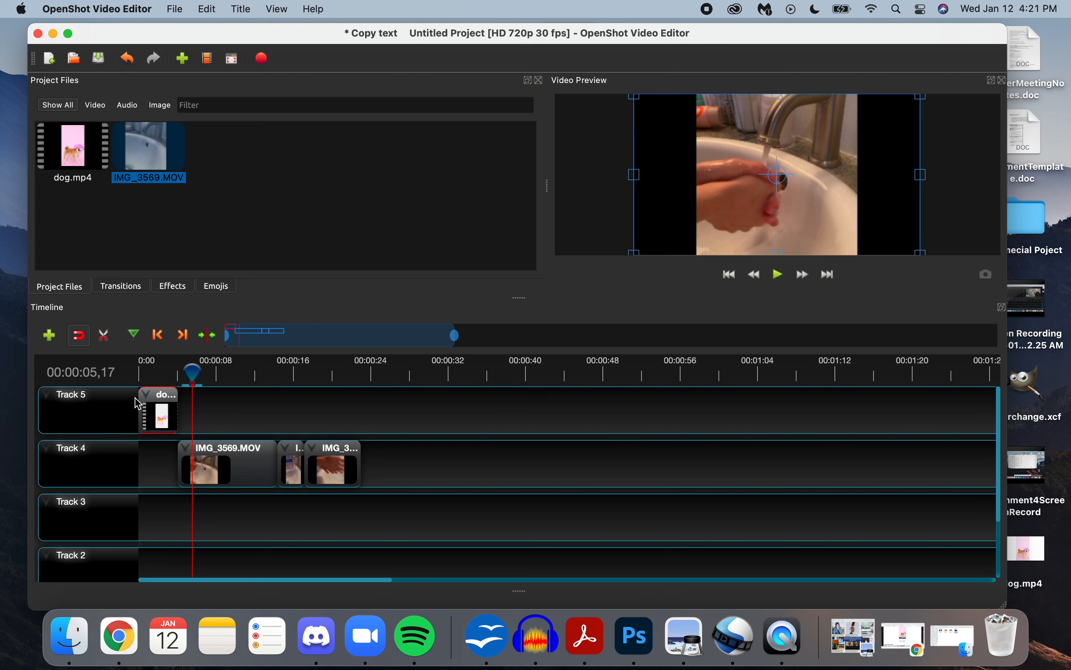
{"action": "right_click", "coordinate": [147, 399]}
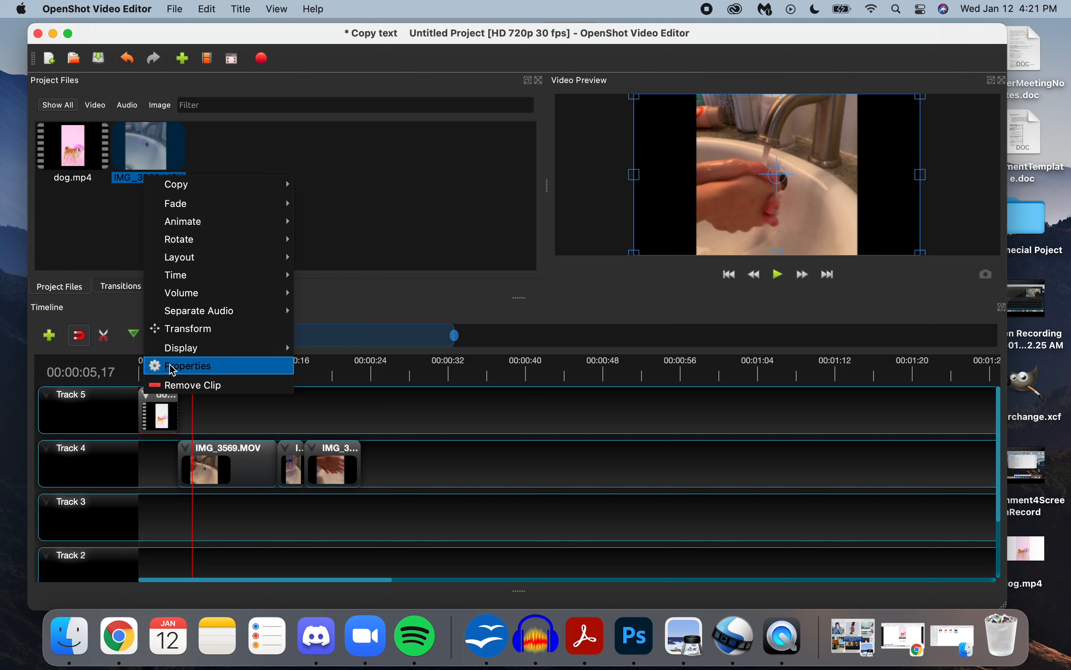
{"action": "mouse_move", "coordinate": [247, 212]}
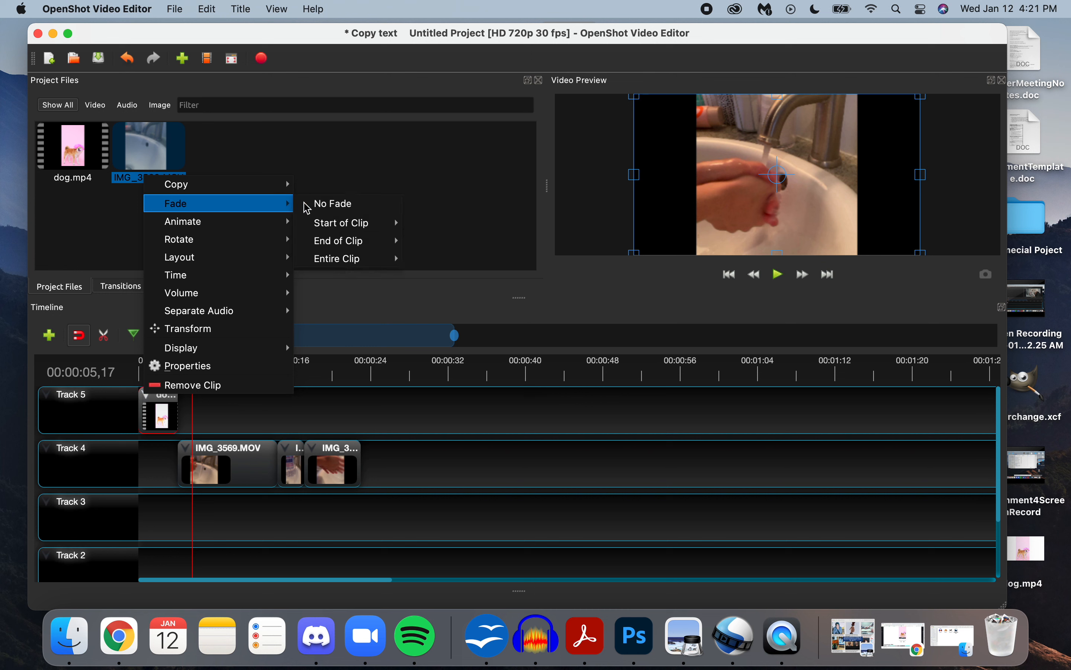
{"action": "mouse_move", "coordinate": [326, 245]}
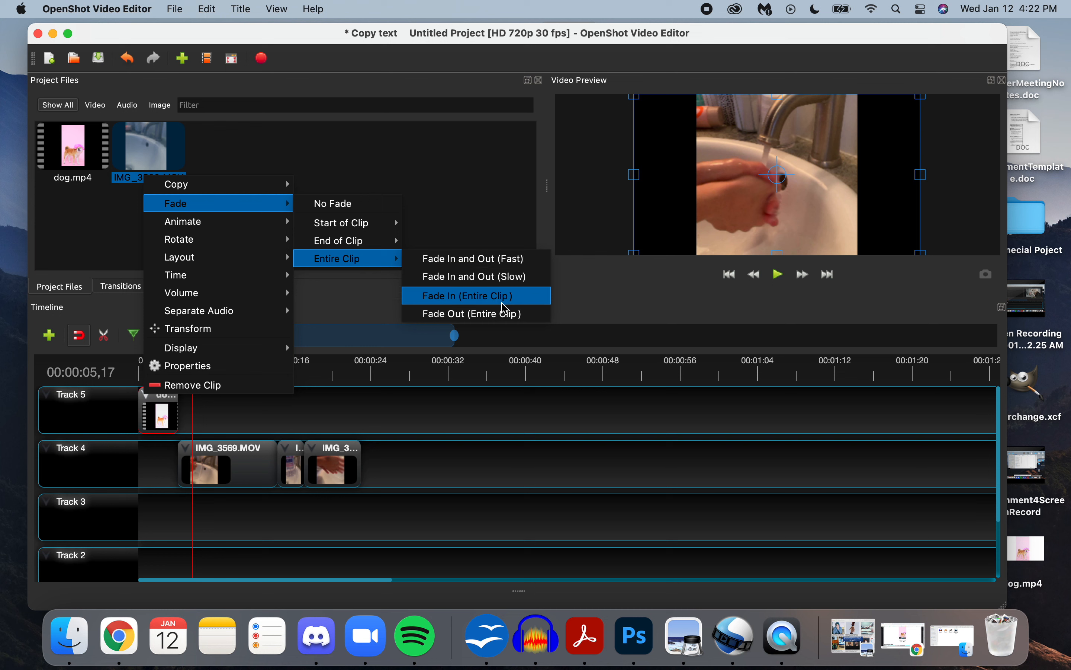
{"action": "left_click", "coordinate": [501, 313]}
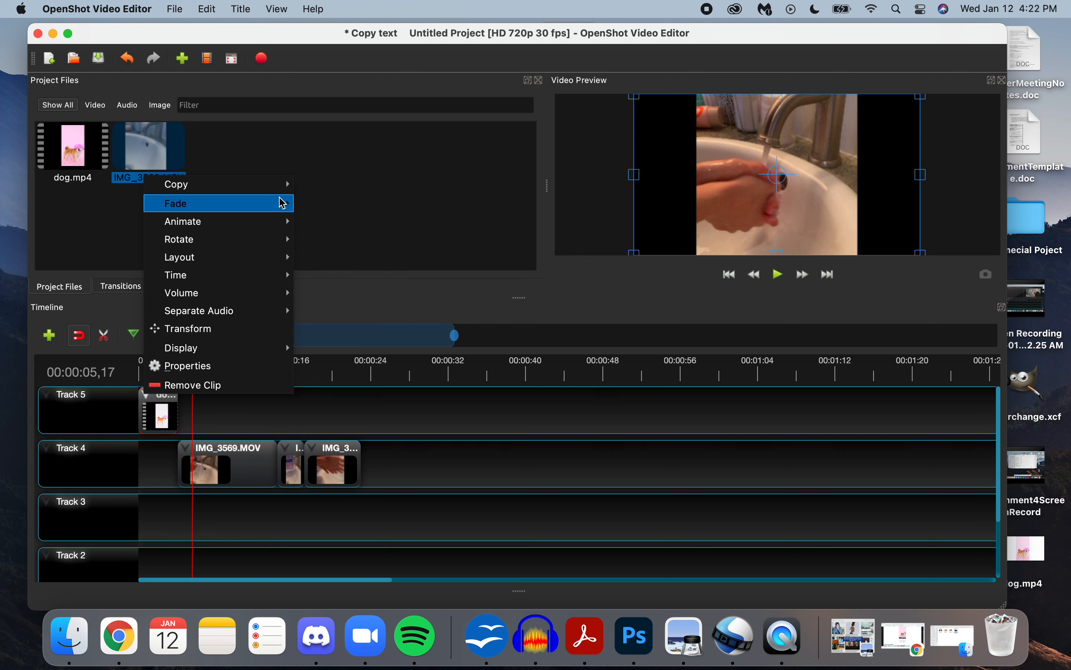
{"action": "left_click", "coordinate": [320, 204]}
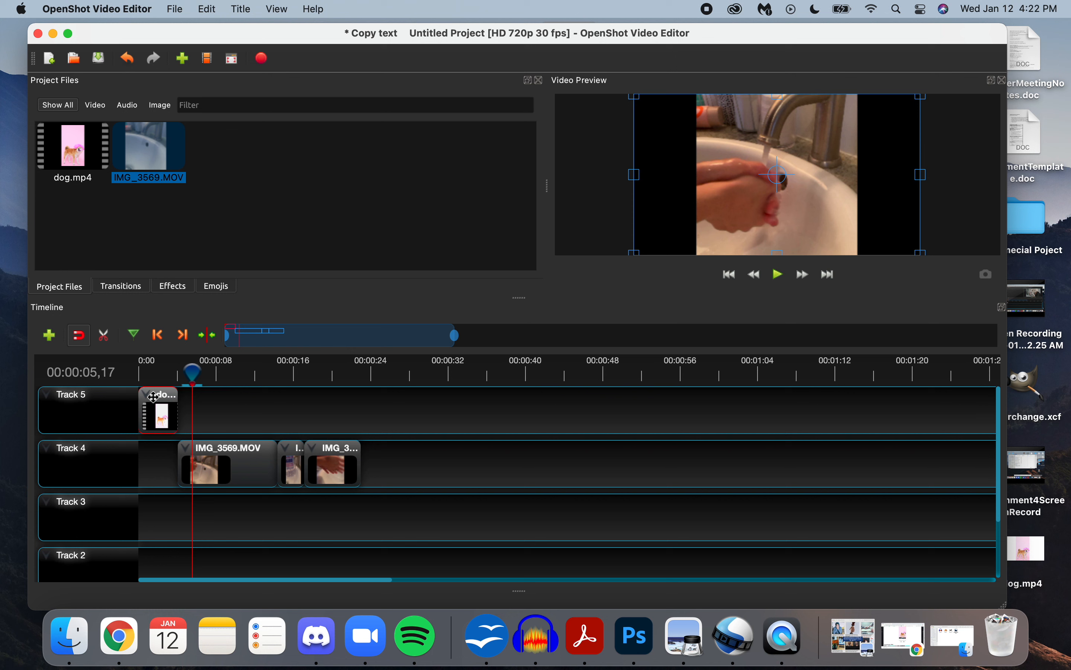
Step: Apply Fade In and Out (Slow) to the entire dog.mp4 clip on Track 5
{"action": "right_click", "coordinate": [150, 401]}
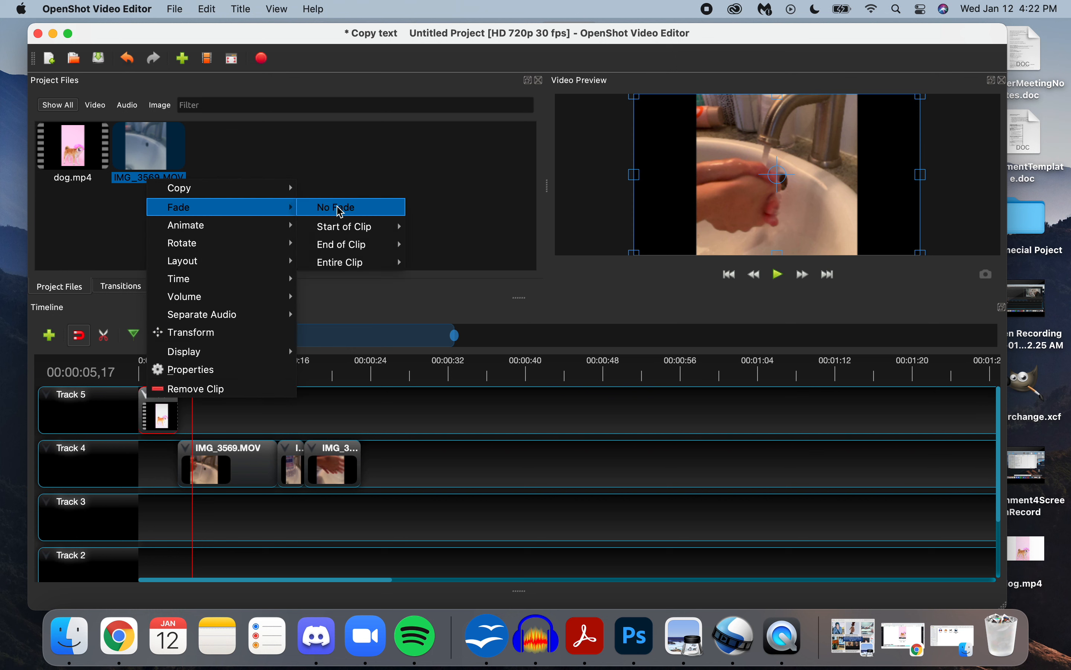
{"action": "mouse_move", "coordinate": [378, 227]}
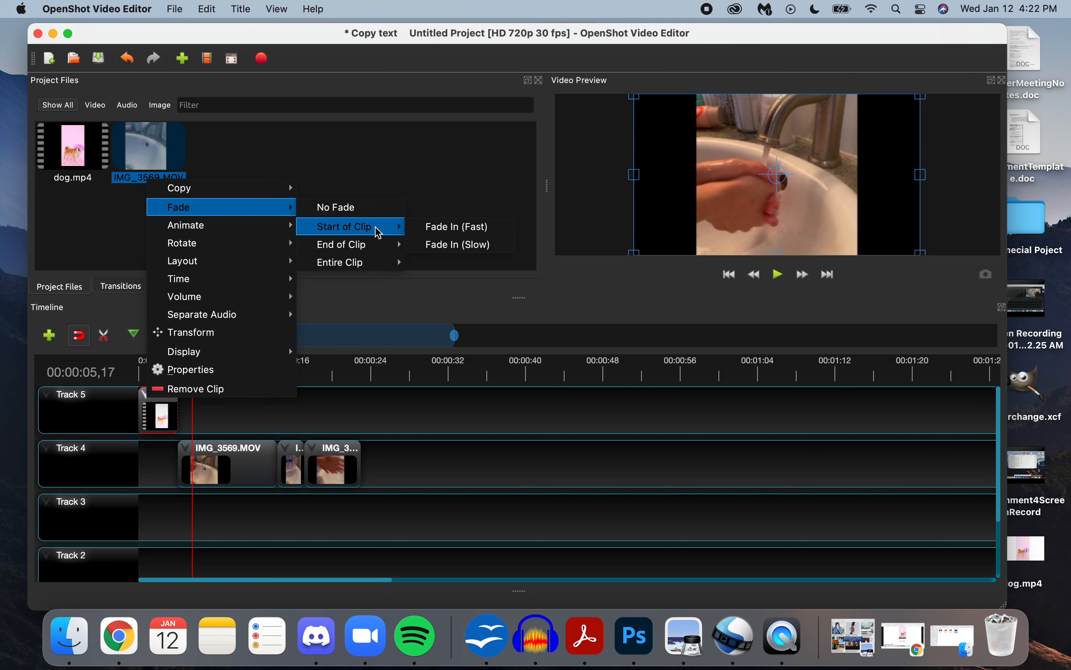
{"action": "mouse_move", "coordinate": [375, 263]}
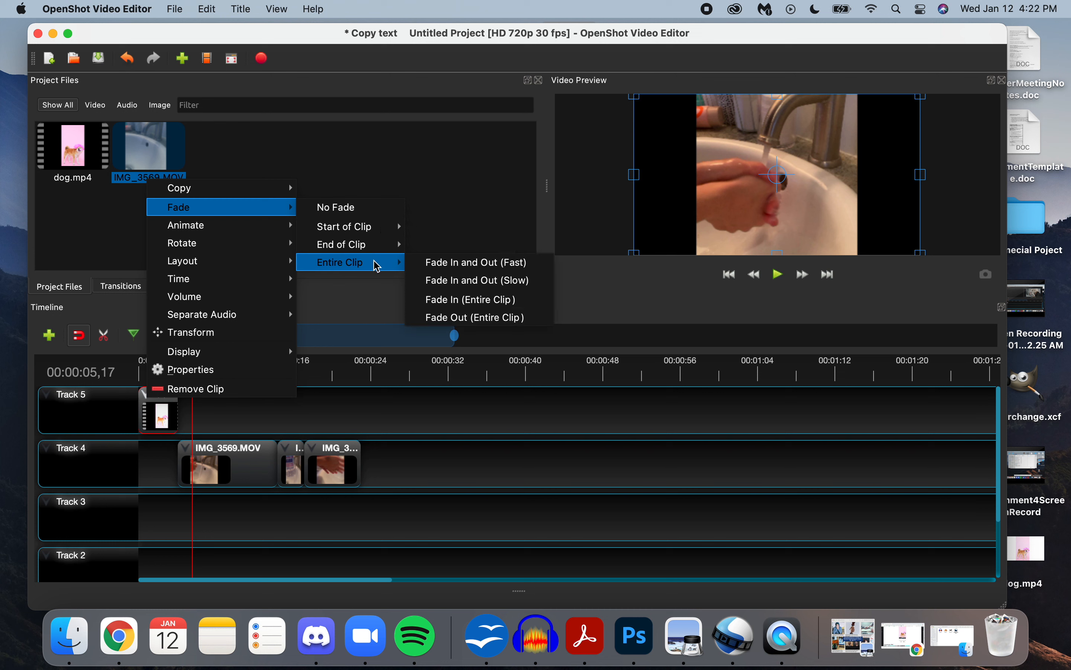
{"action": "left_click", "coordinate": [502, 281]}
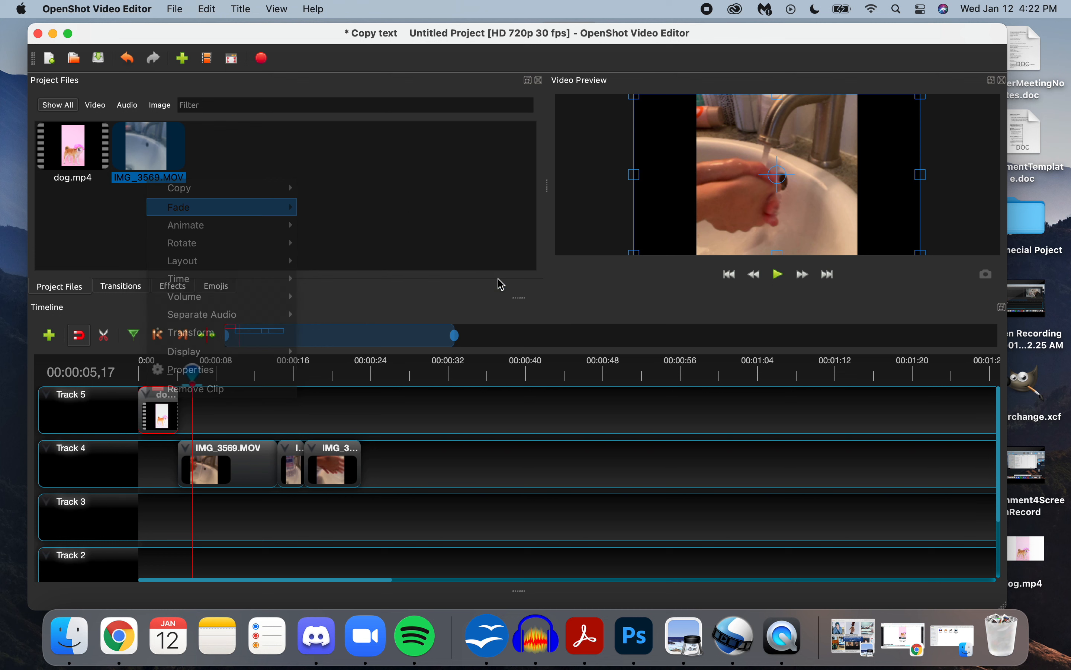
{"action": "left_click", "coordinate": [237, 452]}
{"action": "left_click", "coordinate": [426, 457]}
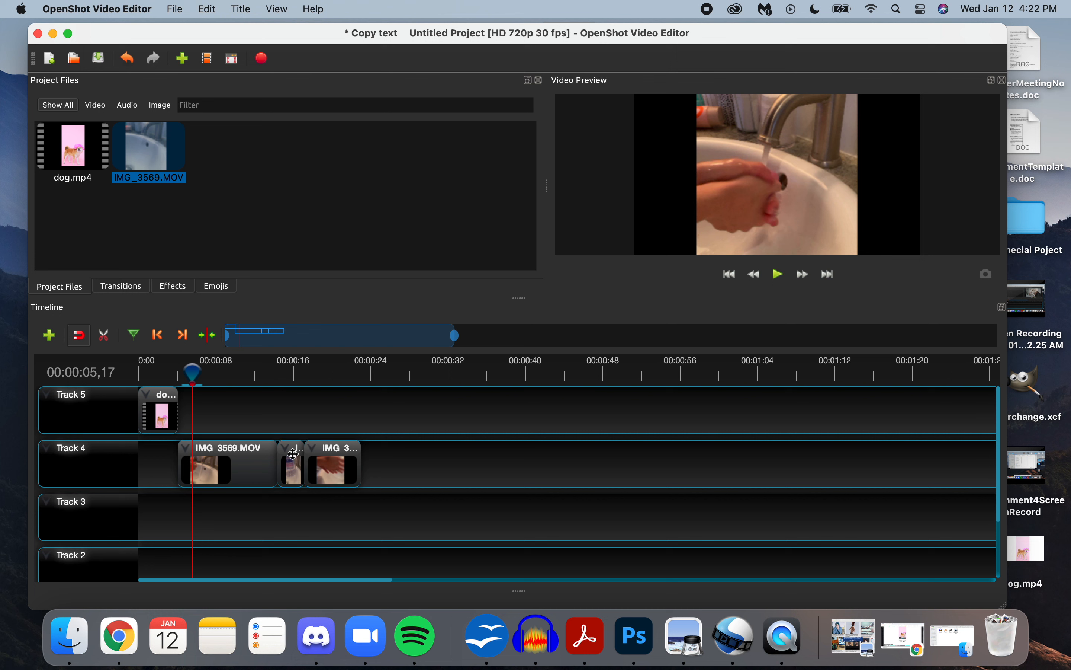
{"action": "left_click_drag", "start_coordinate": [334, 468], "coordinate": [308, 470]}
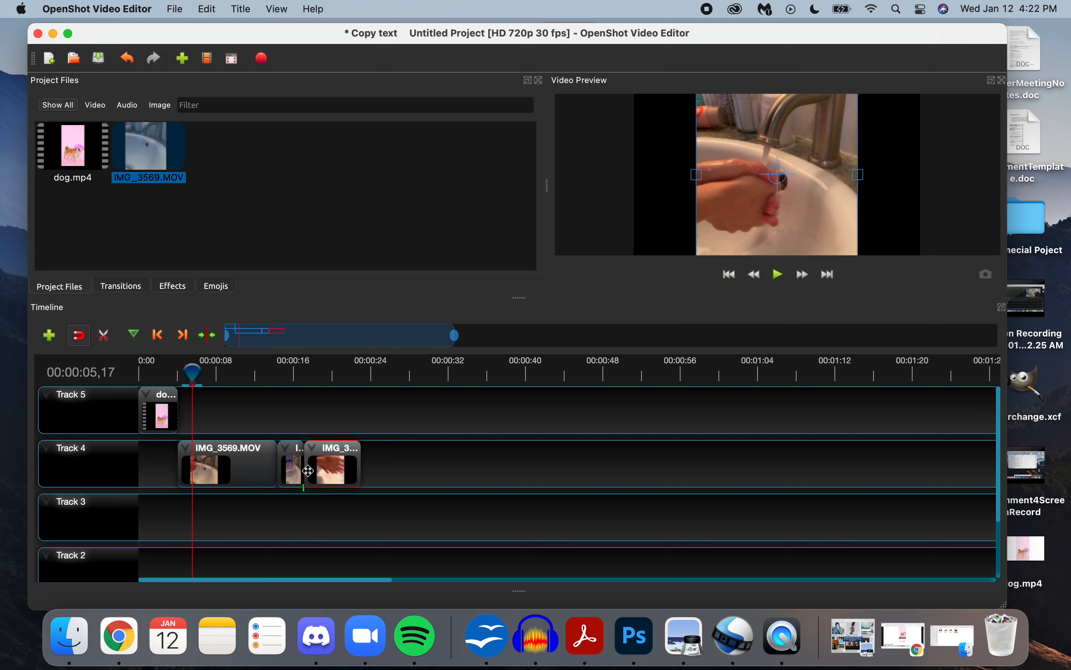
{"action": "left_click", "coordinate": [299, 470]}
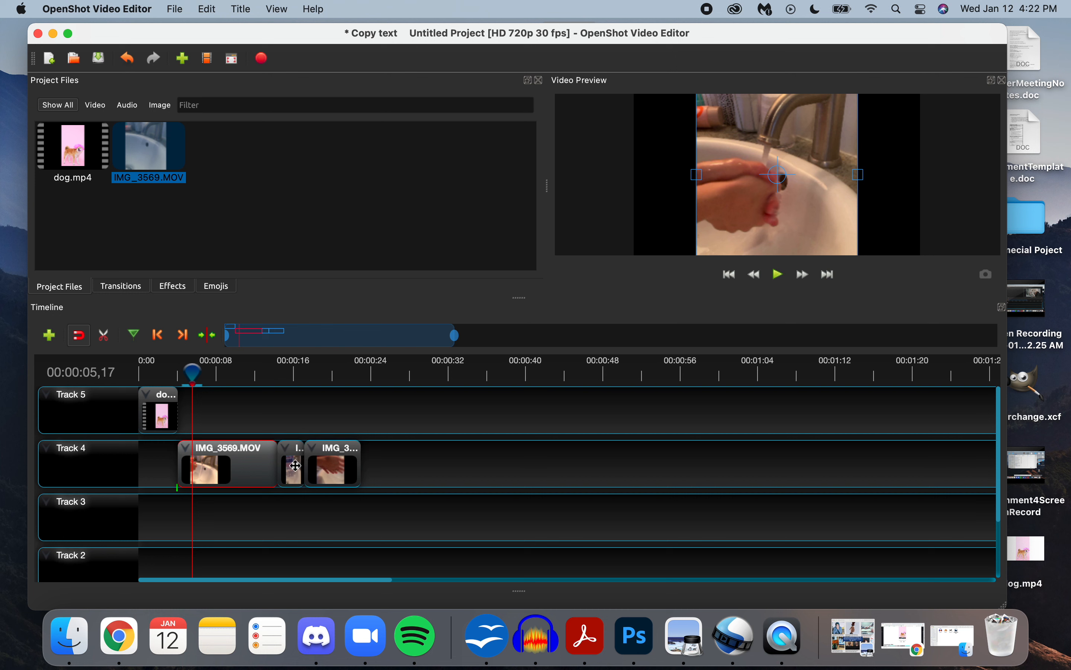
{"action": "left_click", "coordinate": [383, 460]}
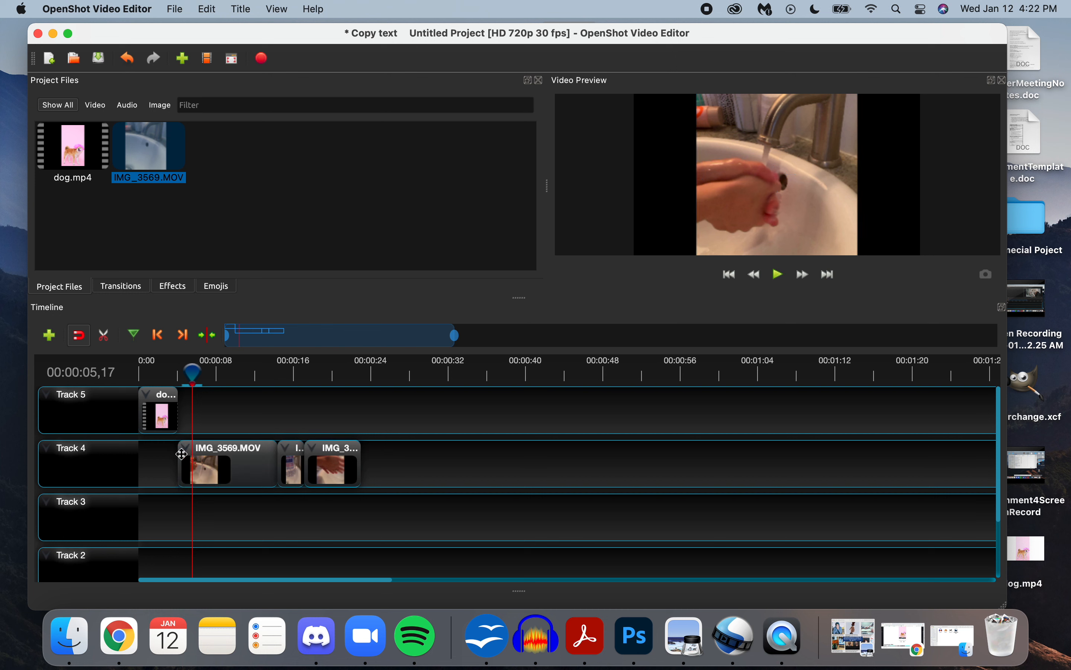
Step: Apply Fade In (Slow) to the start of the first IMG_3569.MOV piece on Track 4
{"action": "left_click", "coordinate": [238, 460]}
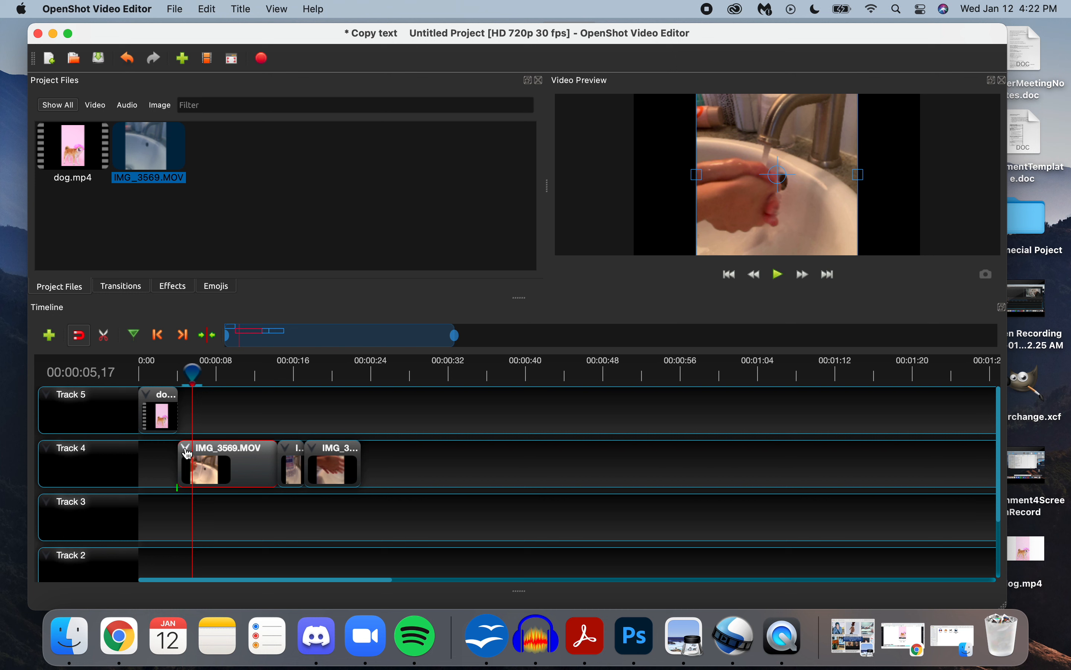
{"action": "right_click", "coordinate": [189, 451]}
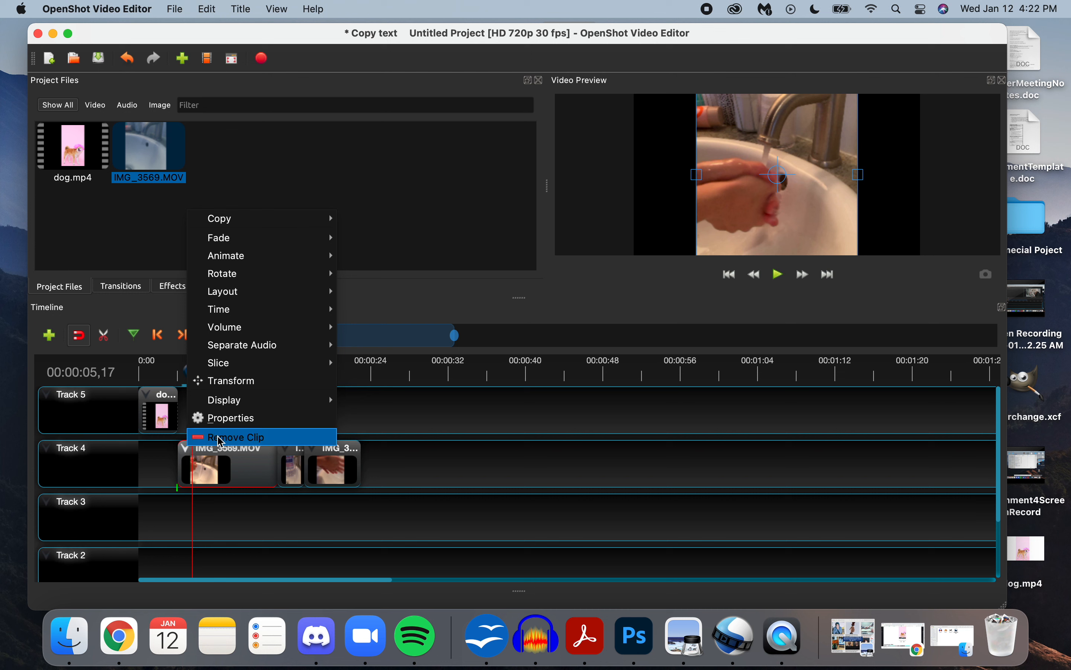
{"action": "mouse_move", "coordinate": [305, 239]}
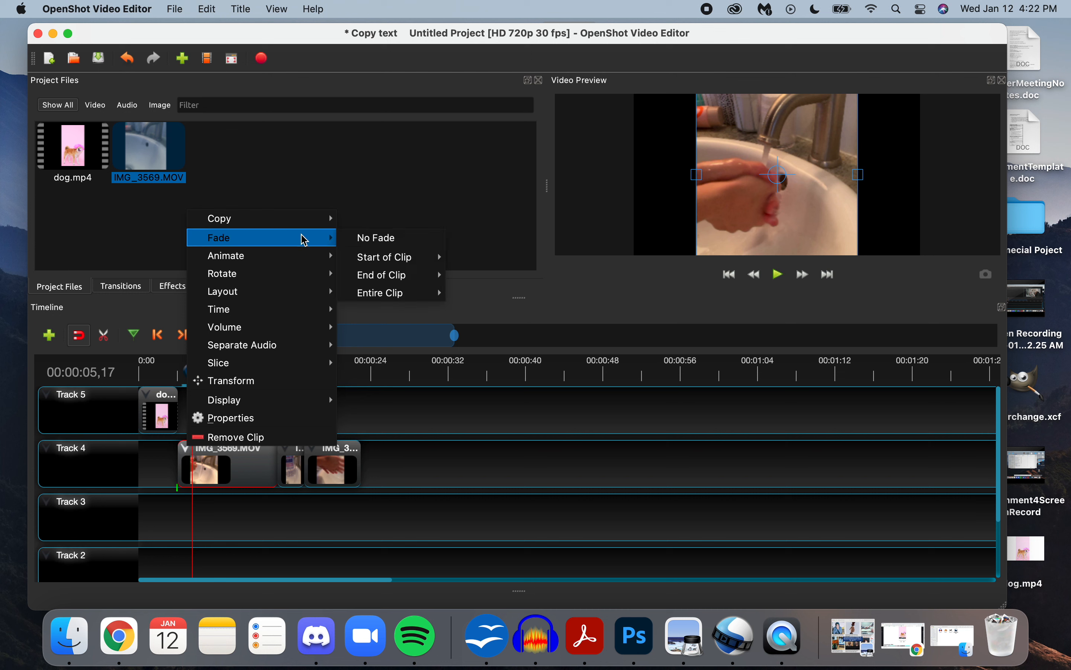
{"action": "mouse_move", "coordinate": [366, 256]}
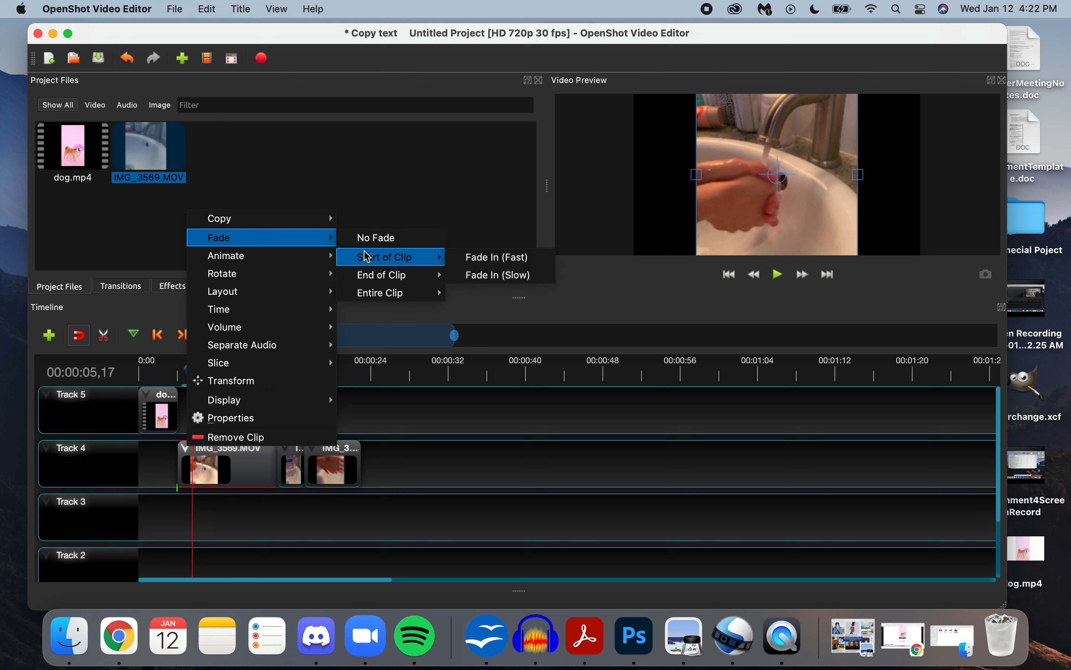
{"action": "left_click", "coordinate": [483, 277]}
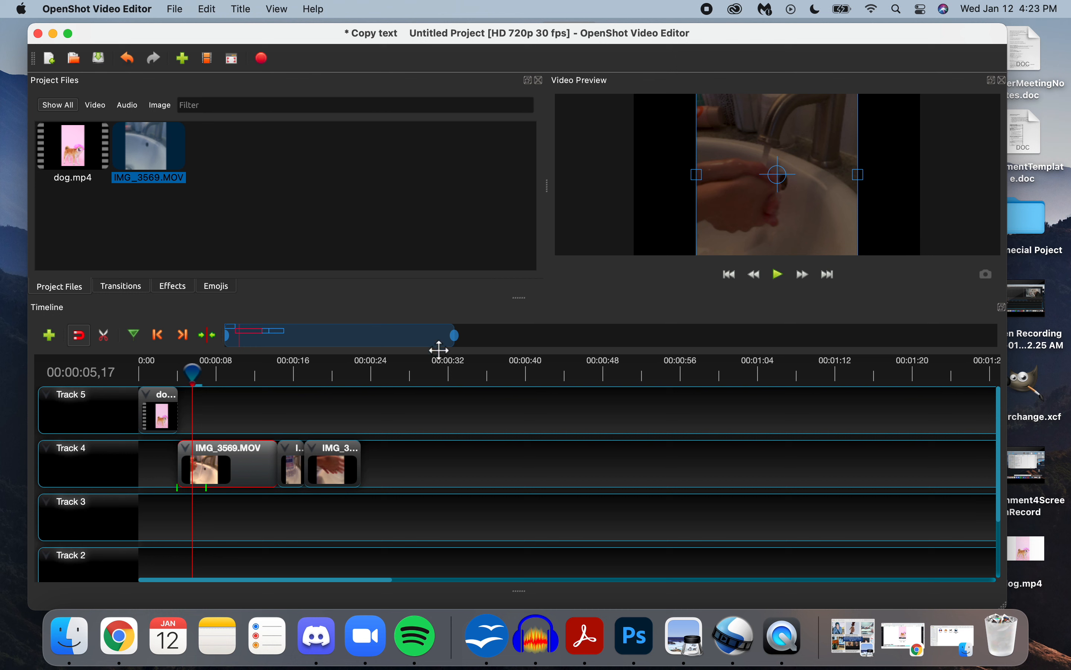
Step: Apply Fade Out (Slow) to the end of the last IMG_3569.MOV piece on Track 4
{"action": "left_click", "coordinate": [354, 468]}
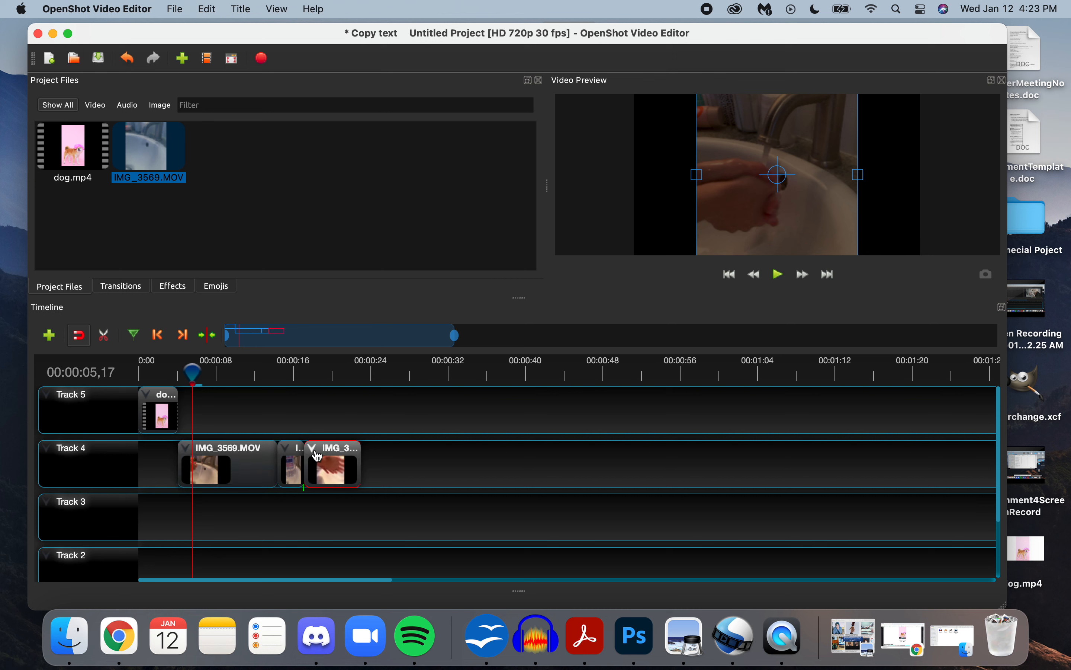
{"action": "right_click", "coordinate": [317, 455]}
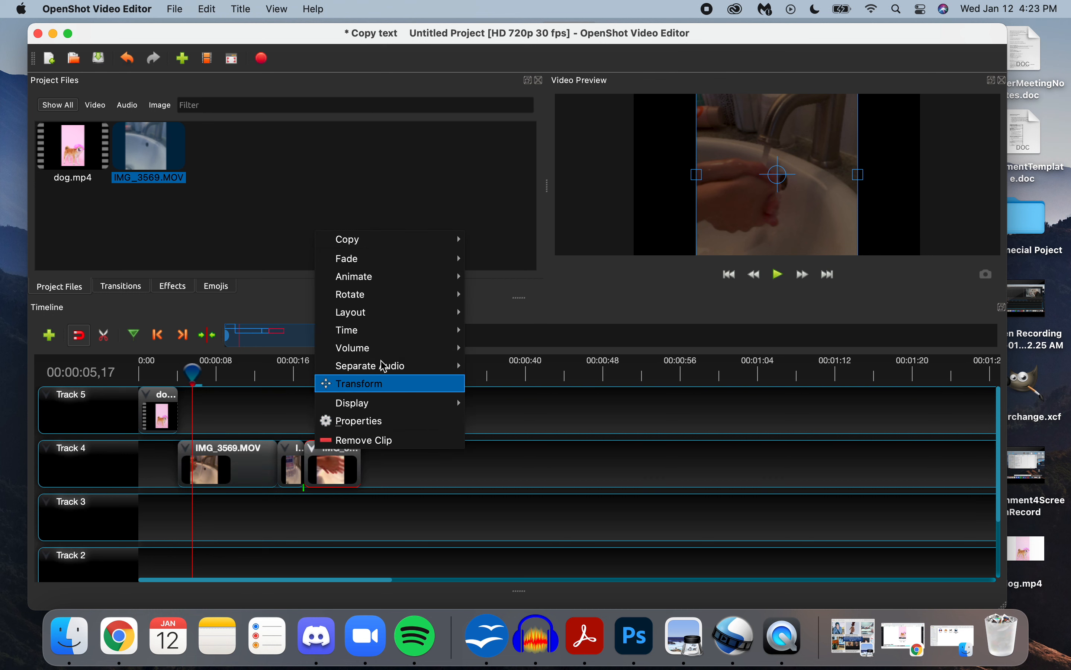
{"action": "mouse_move", "coordinate": [427, 282]}
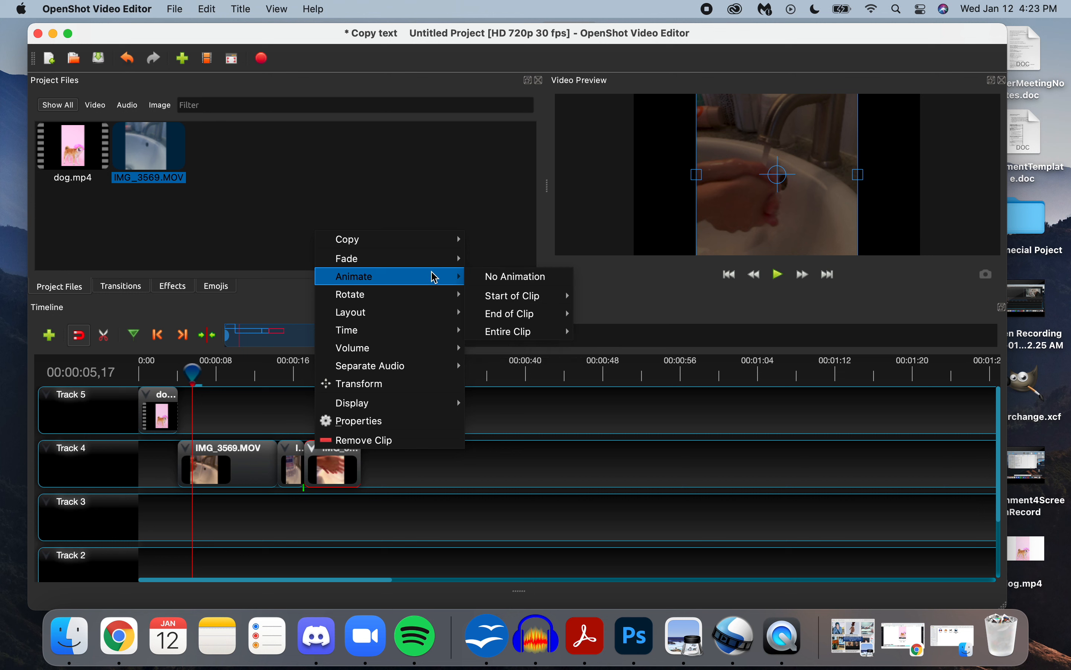
{"action": "mouse_move", "coordinate": [437, 261]}
{"action": "mouse_move", "coordinate": [498, 295]}
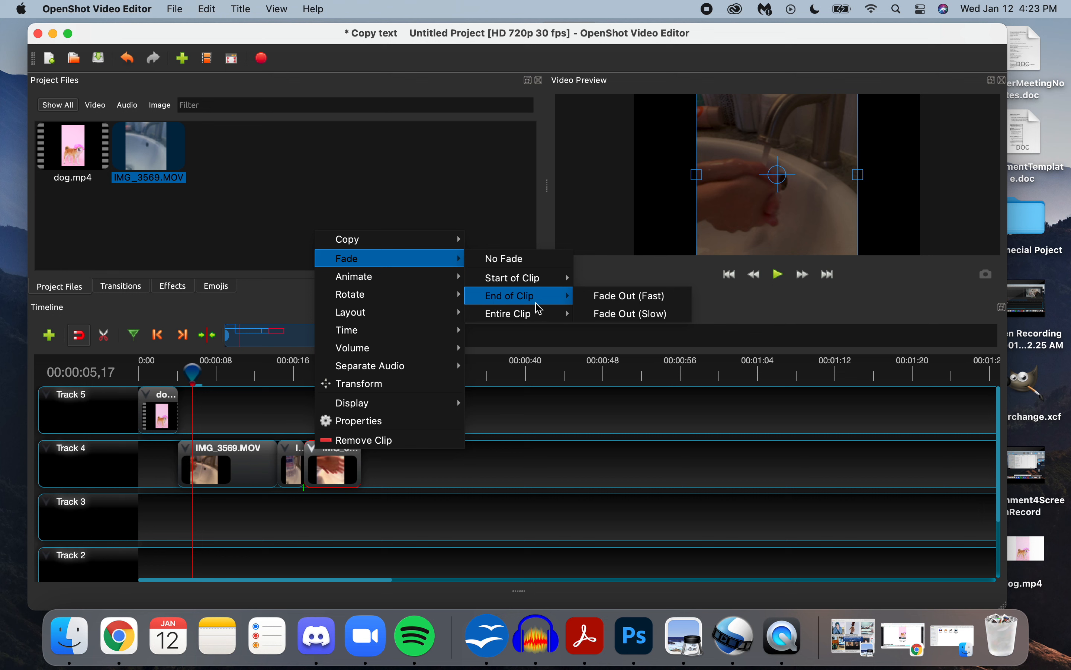
{"action": "left_click", "coordinate": [615, 315]}
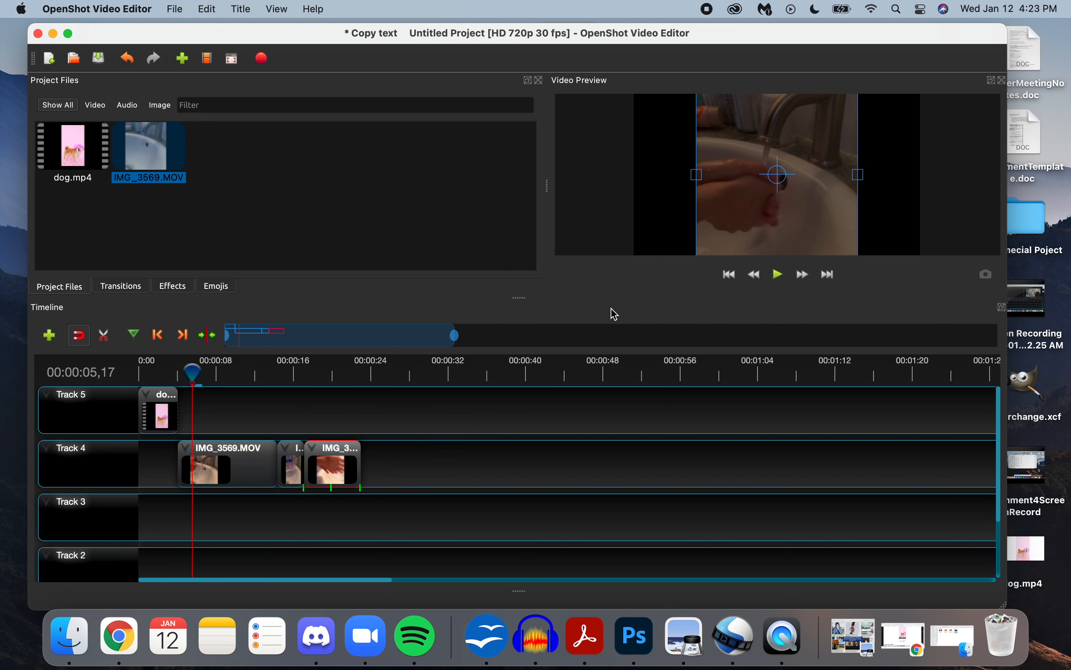
Step: Play the whole edit from the start of the timeline to the end of the last piece to check the fades
{"action": "left_click_drag", "start_coordinate": [194, 381], "coordinate": [138, 386]}
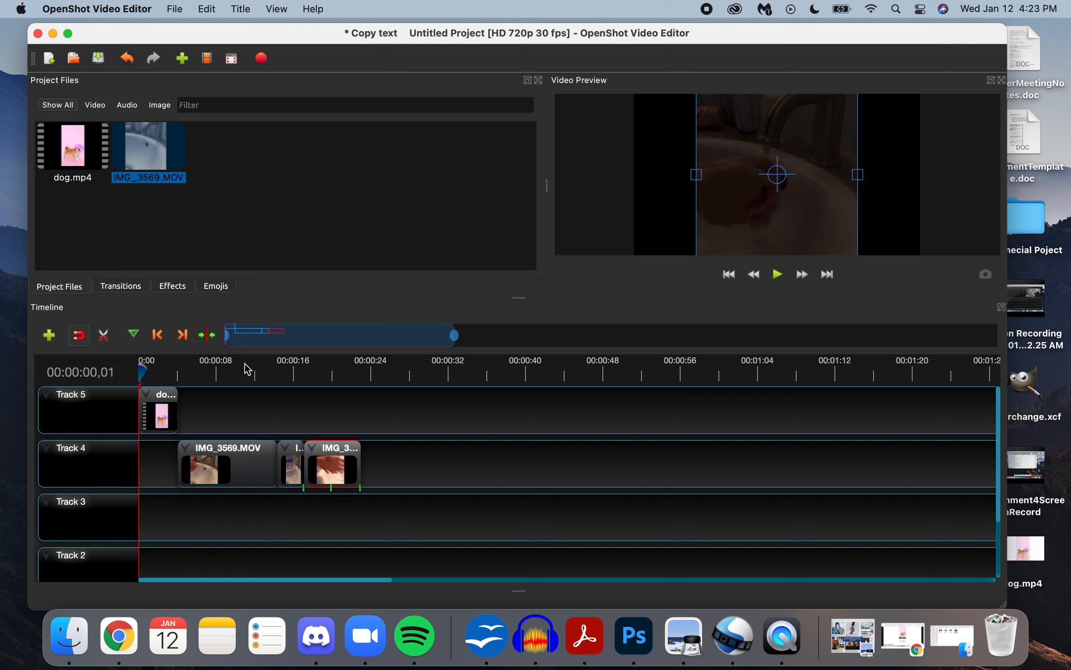
{"action": "left_click", "coordinate": [781, 285]}
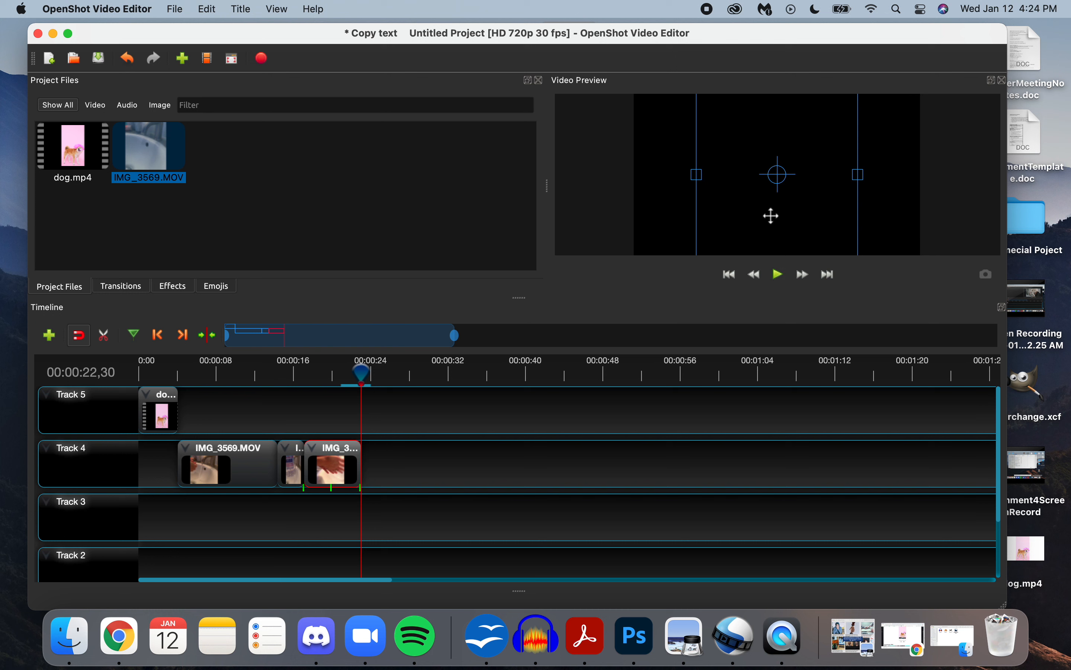
Step: Start a video export, name the file tutorialtest and choose the Desktop as its destination folder
{"action": "left_click", "coordinate": [263, 59]}
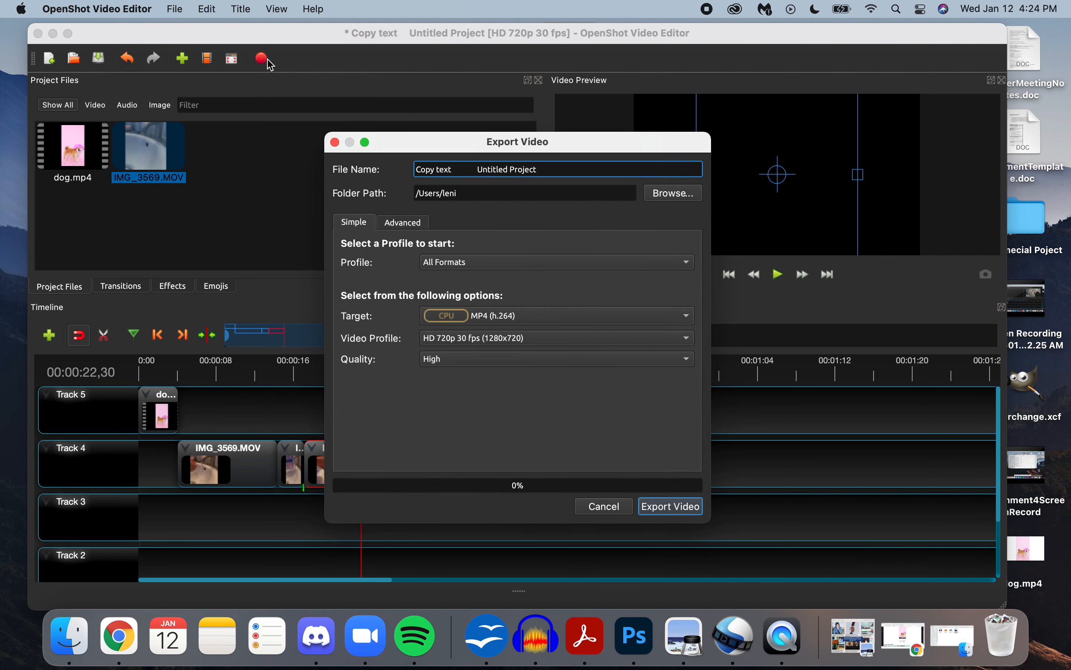
{"action": "triple_click", "coordinate": [461, 170]}
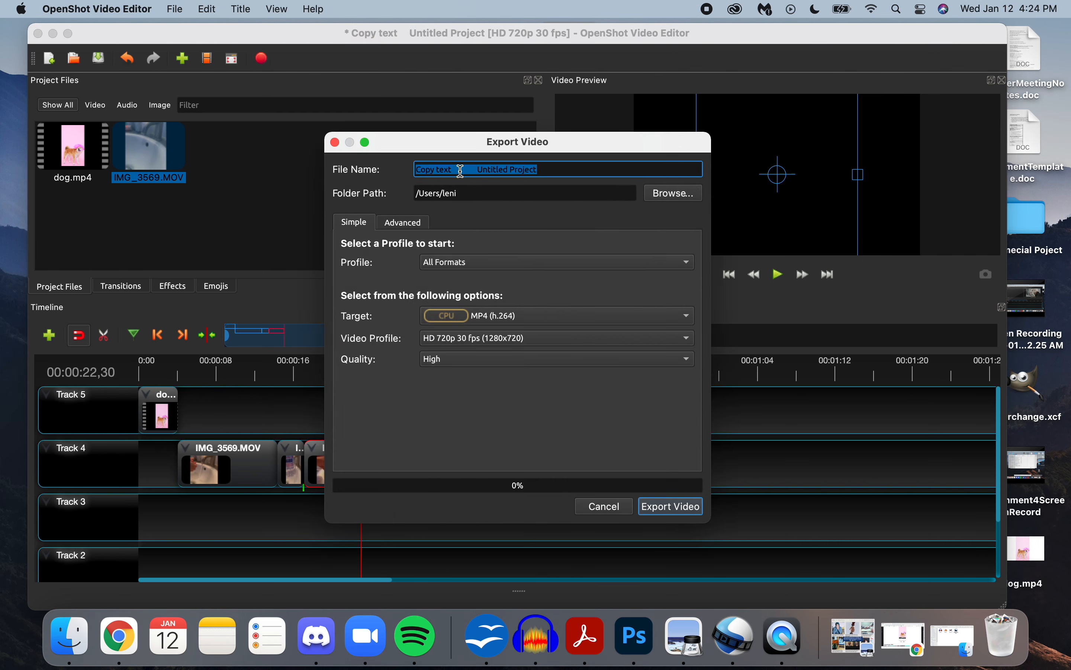
{"action": "type", "text": "tur"}
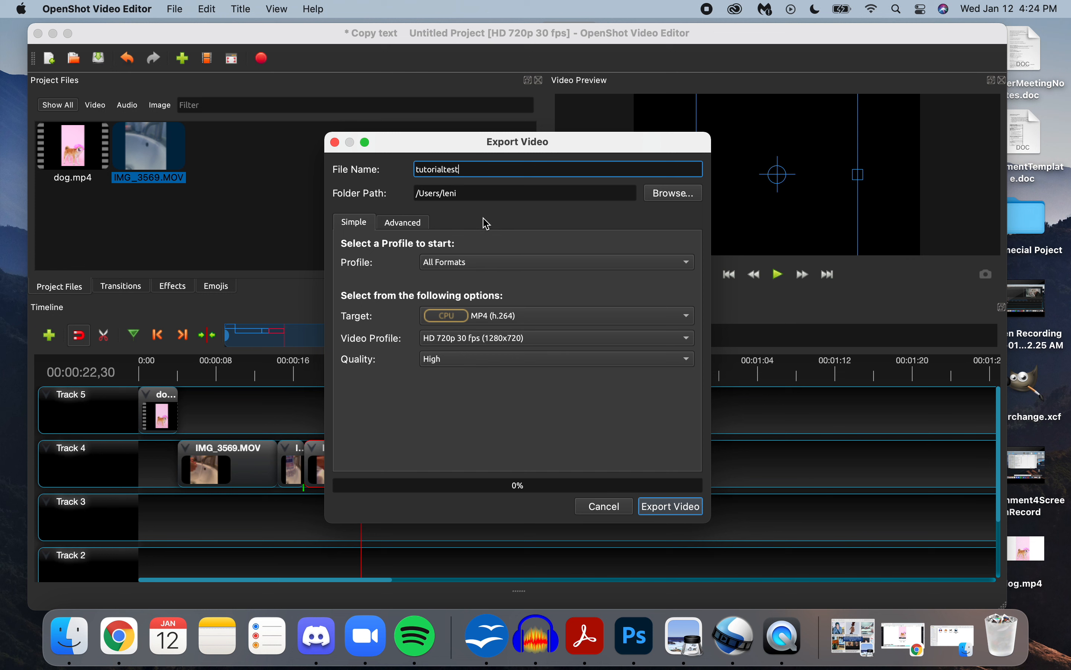
{"action": "left_click", "coordinate": [669, 201]}
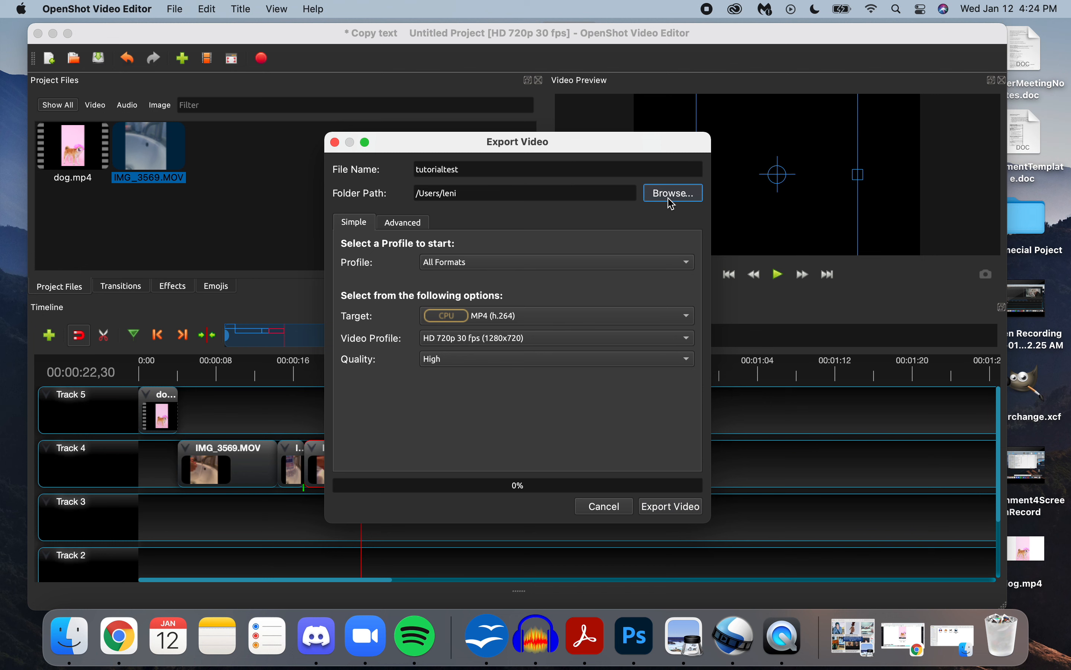
{"action": "left_click", "coordinate": [407, 237]}
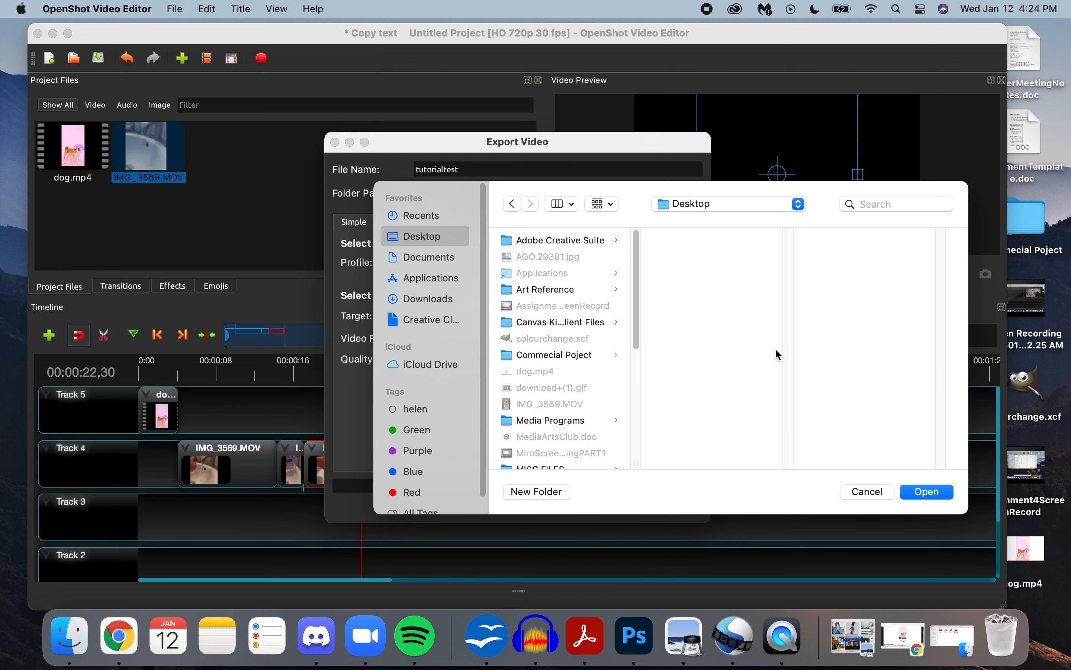
{"action": "left_click", "coordinate": [930, 494]}
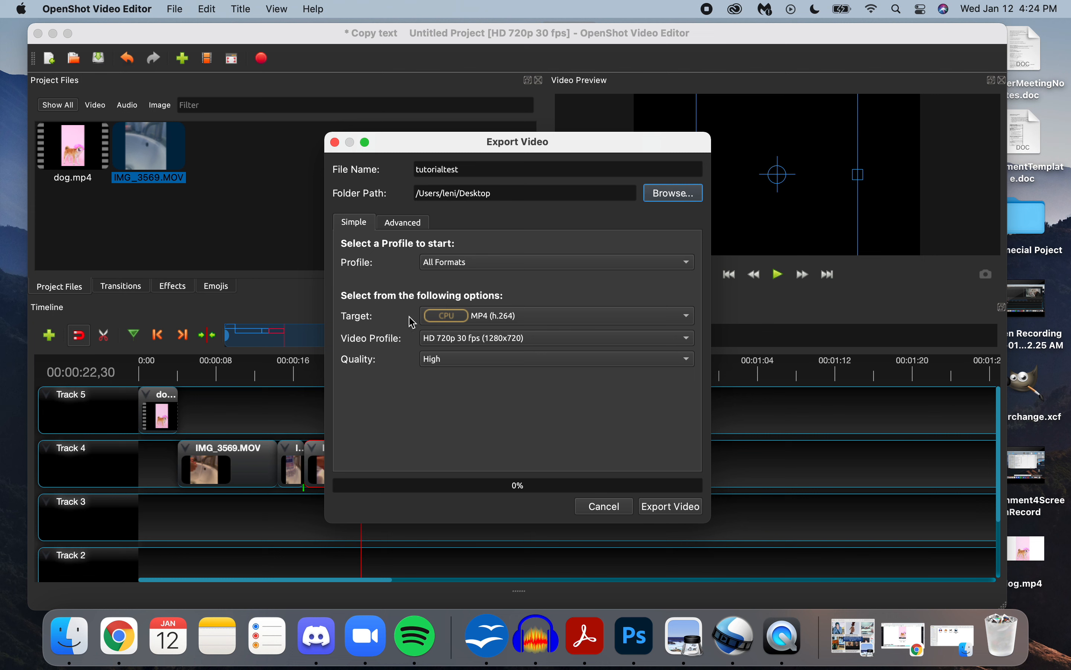
Step: Review the available target formats, keep MP4 (h.264), export the video and close the finished export
{"action": "left_click", "coordinate": [517, 322]}
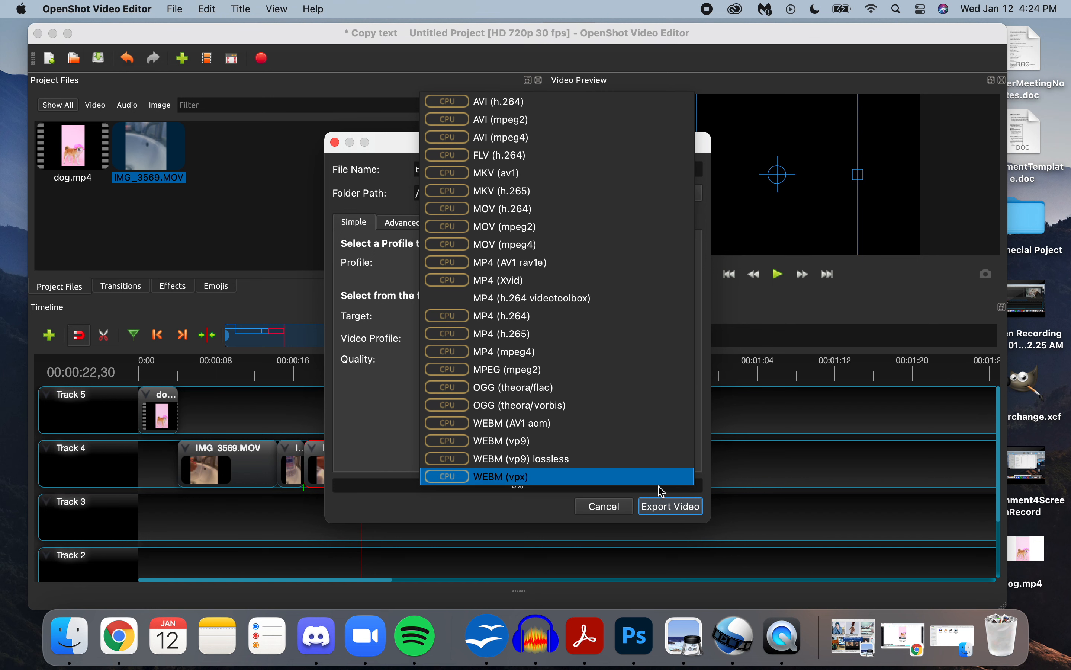
{"action": "left_click", "coordinate": [387, 444]}
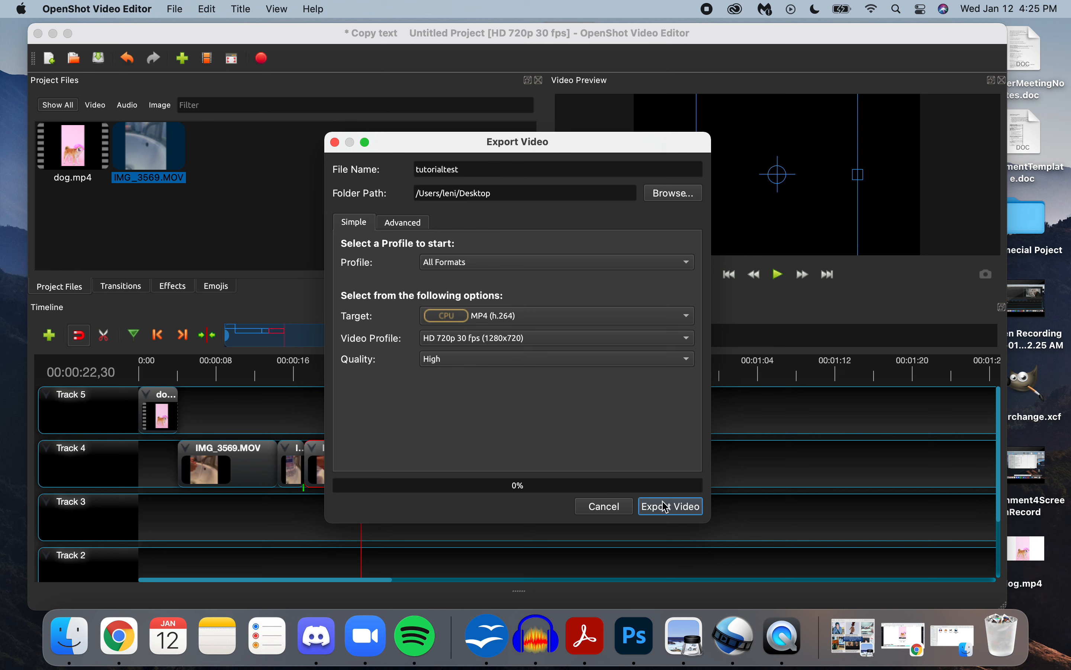
{"action": "left_click", "coordinate": [671, 514]}
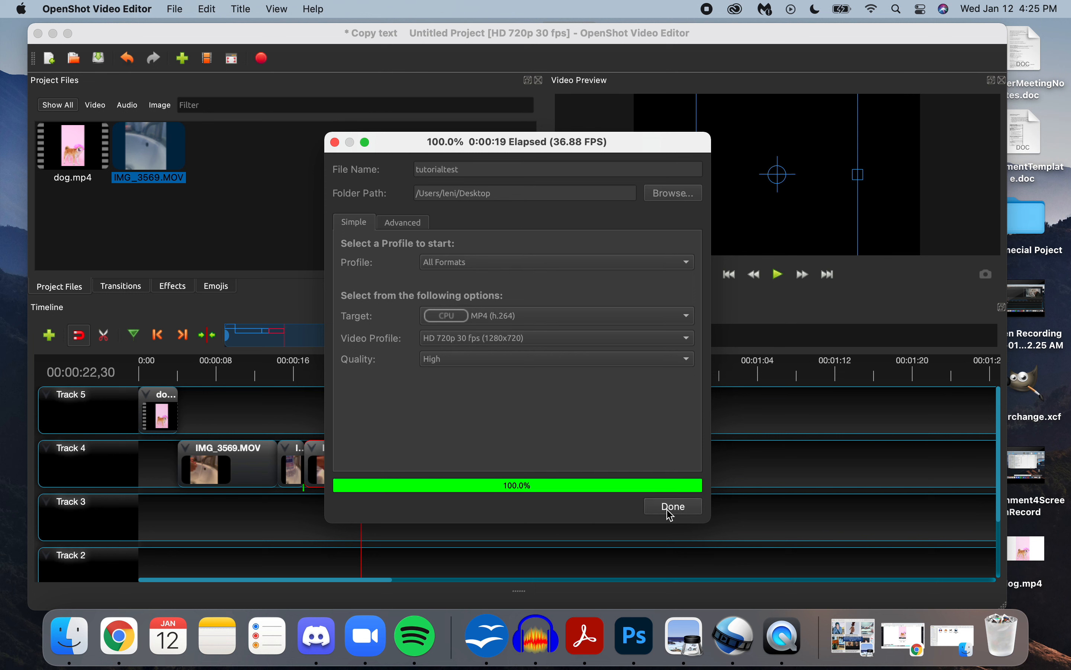
{"action": "left_click", "coordinate": [673, 506]}
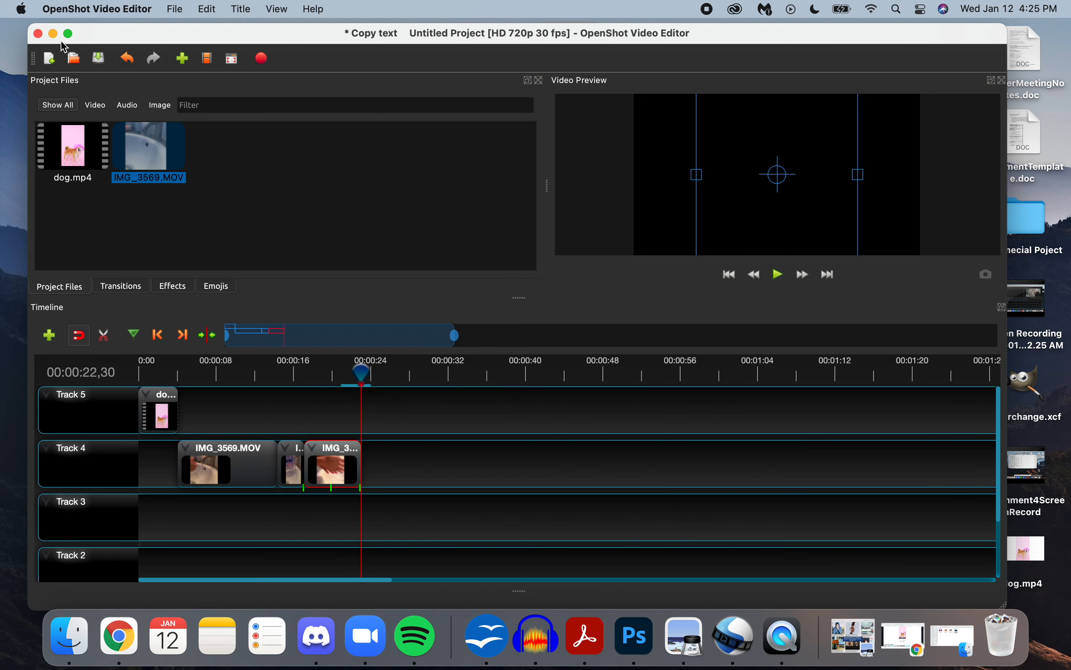
Step: Minimize the video editor and move the exported tutorialtest.mp4 beside the TextOverlay file on the desktop
{"action": "left_click", "coordinate": [53, 34]}
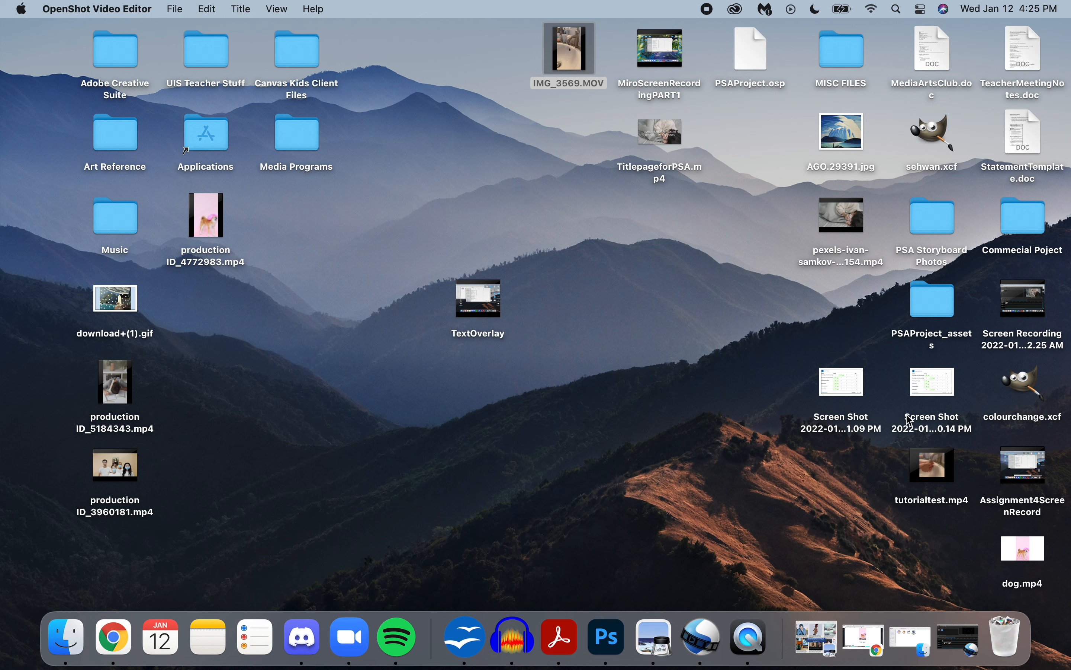
{"action": "left_click_drag", "start_coordinate": [935, 479], "coordinate": [576, 321]}
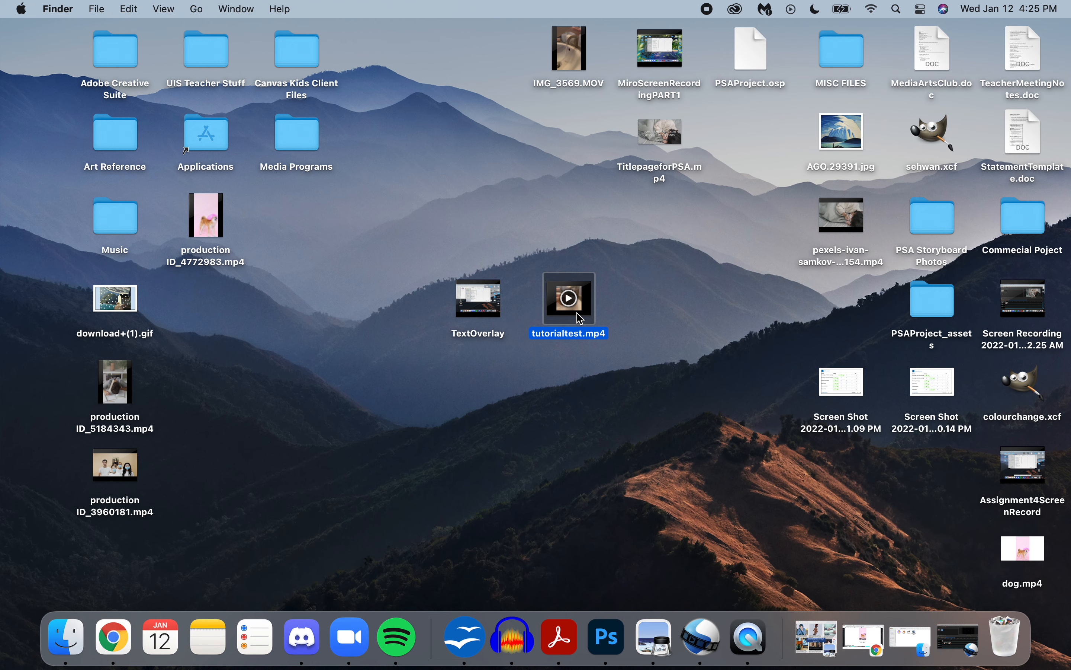
Step: Play the exported tutorialtest.mp4 through to its end in QuickTime Player, moving the playback controls out of the picture, and close it
{"action": "double_click", "coordinate": [581, 318]}
{"action": "left_click", "coordinate": [516, 493]}
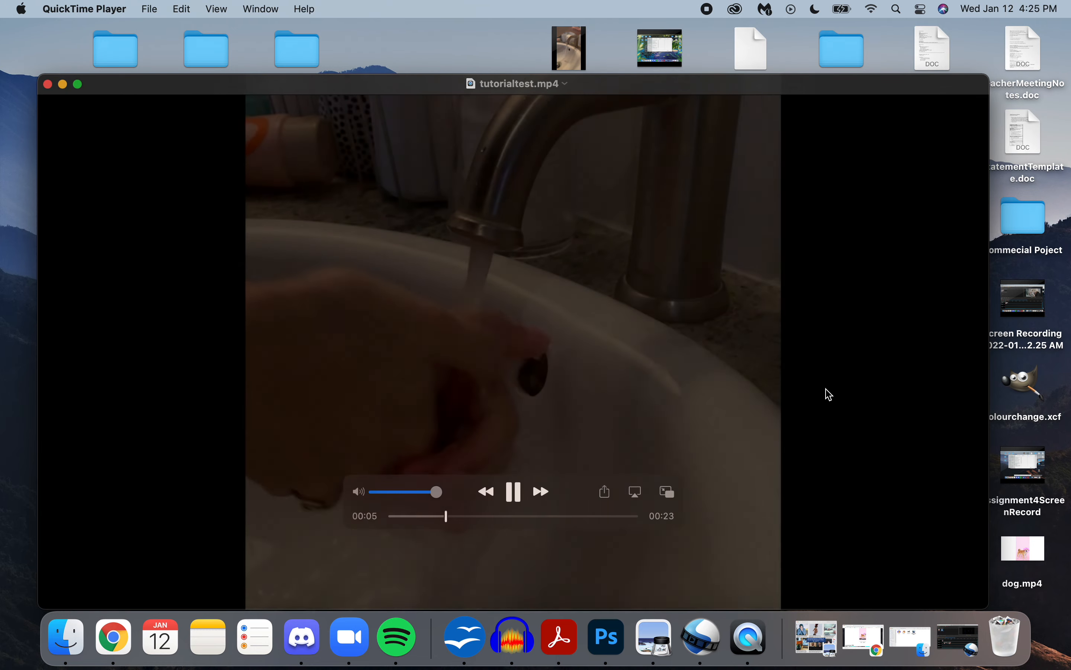
{"action": "left_click_drag", "start_coordinate": [576, 503], "coordinate": [869, 570]}
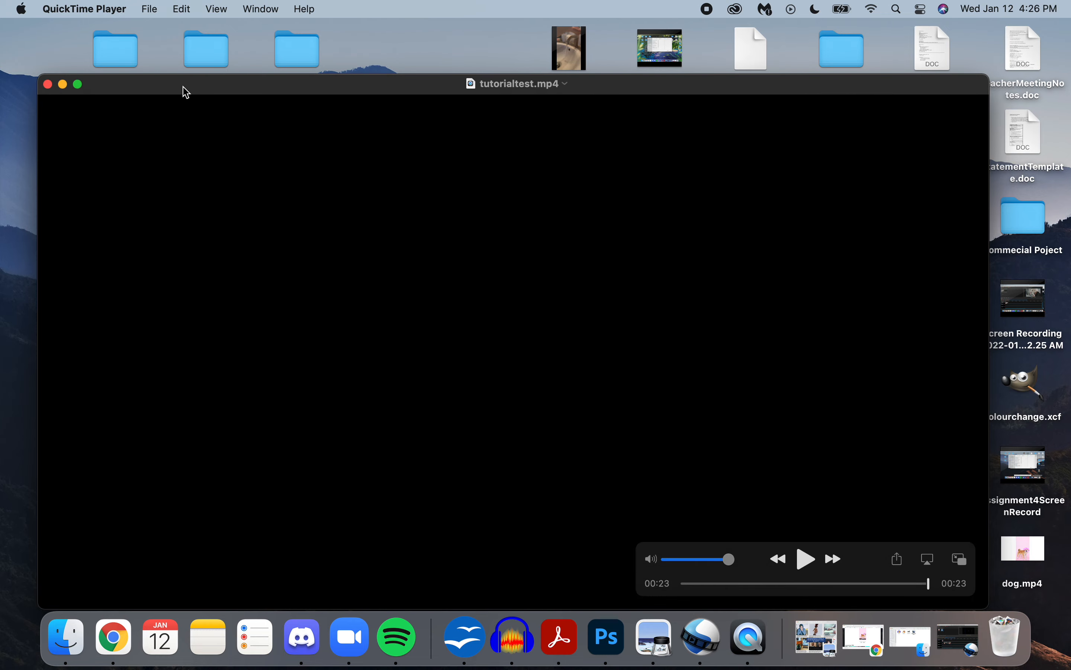
{"action": "left_click", "coordinate": [47, 84]}
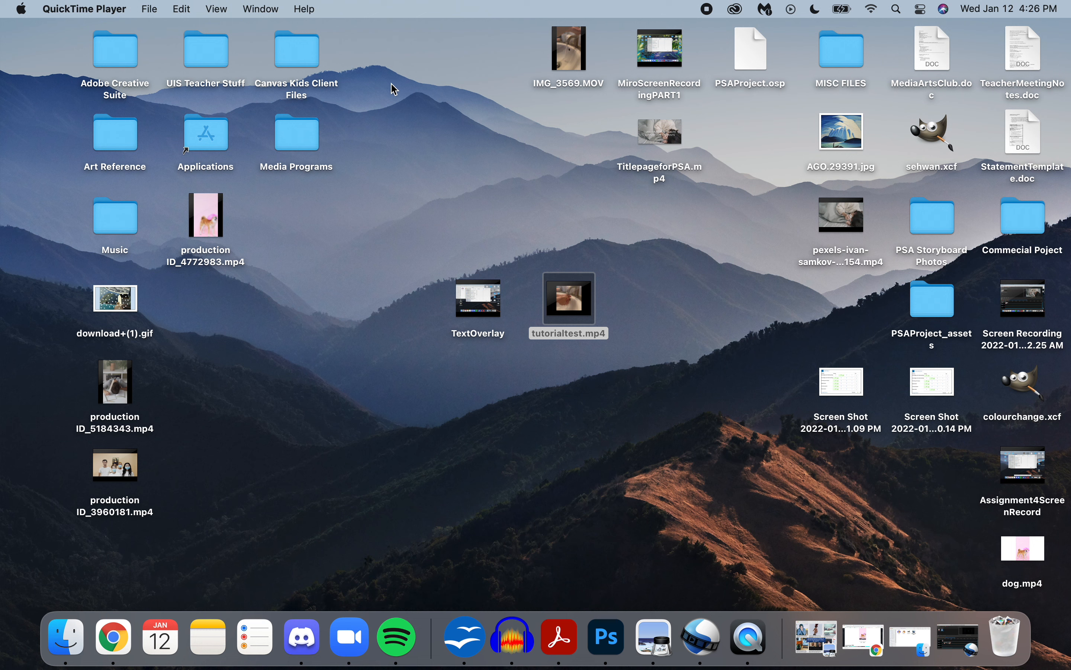